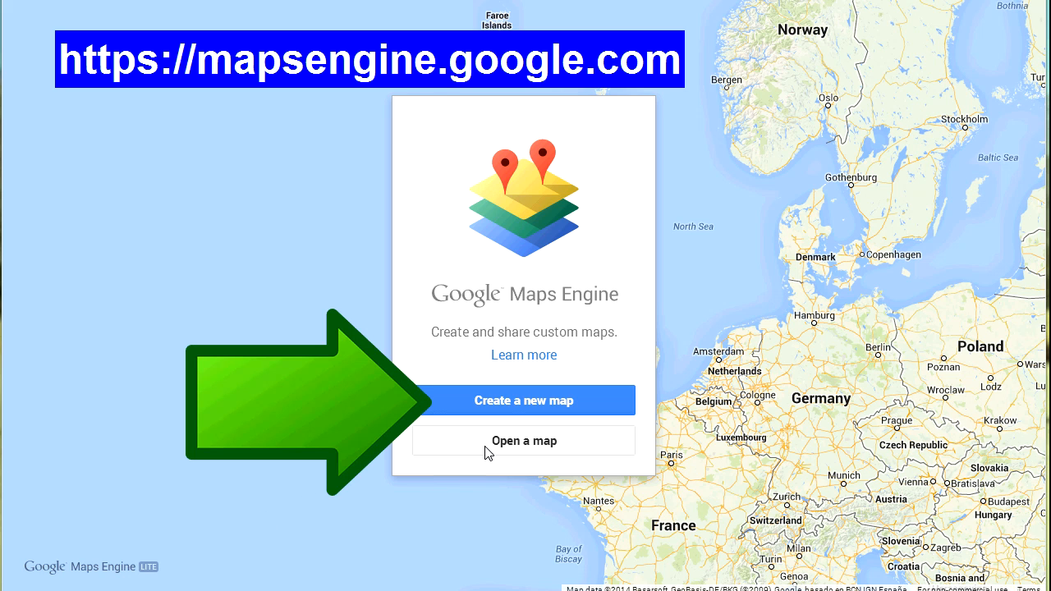
Create a new map titled "Sefton UK" with the description "Walk around Sefton"
left_click(516, 402)
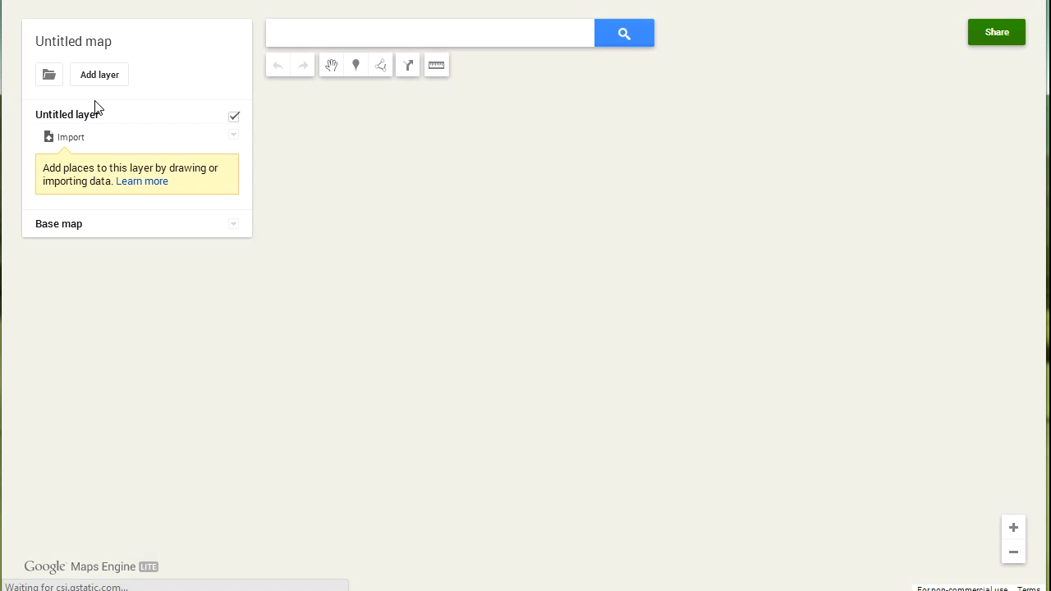
left_click(97, 45)
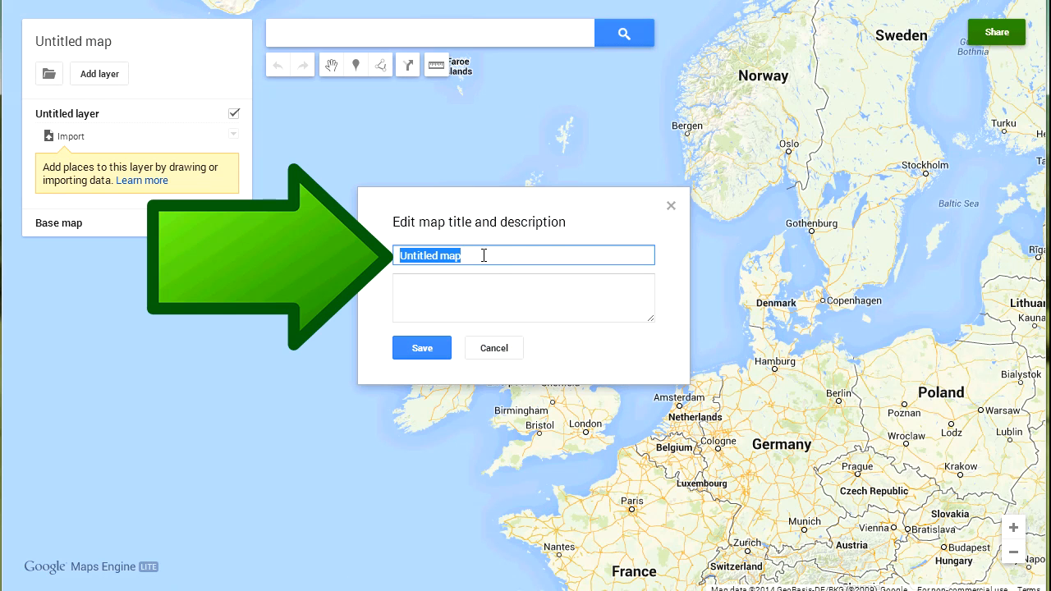
type("S")
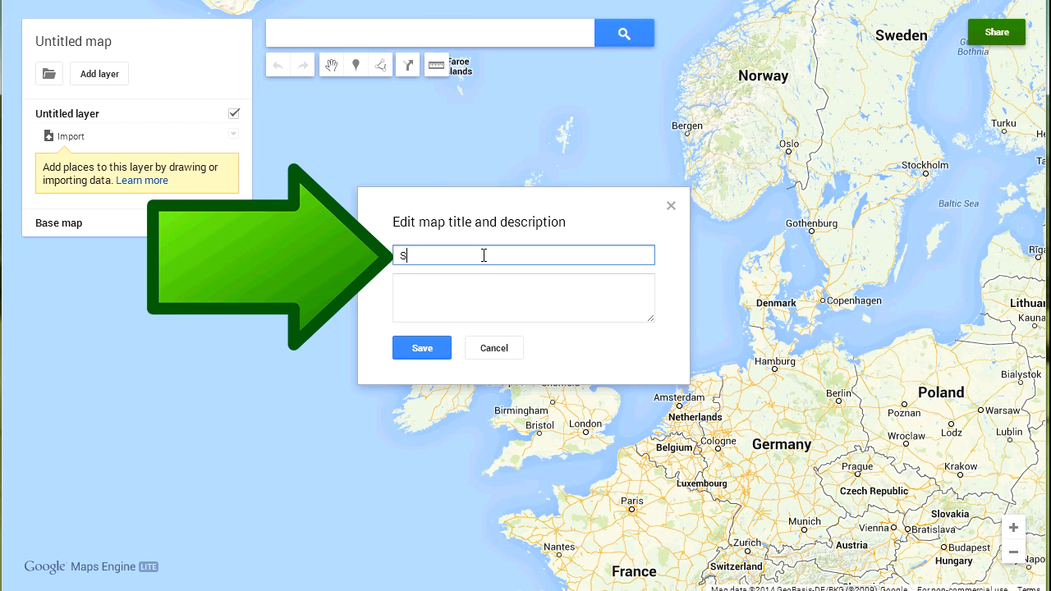
type("efton UK")
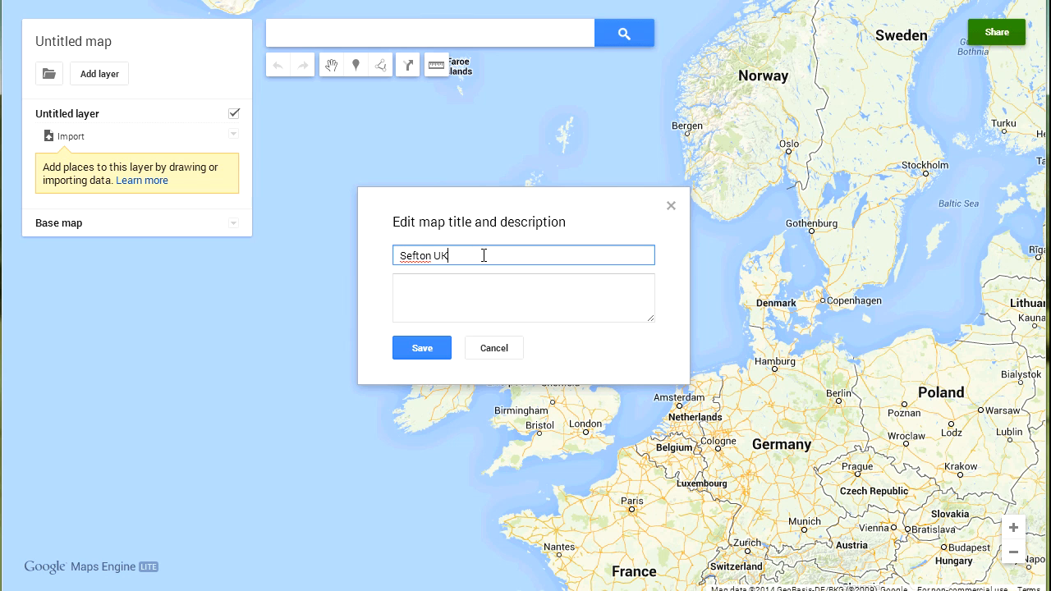
left_click(483, 284)
type("Walk ")
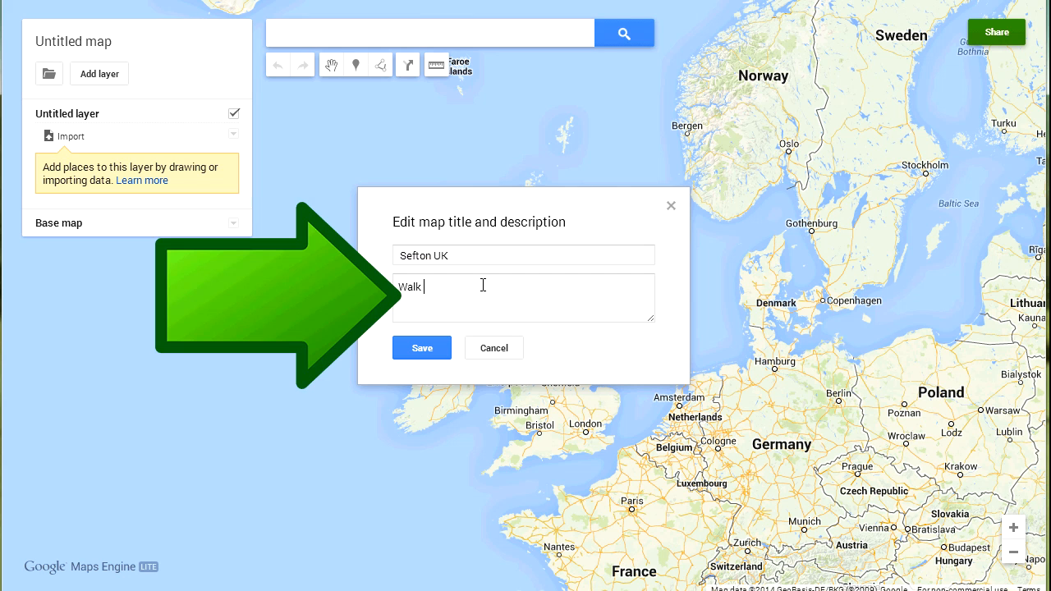
type("around S")
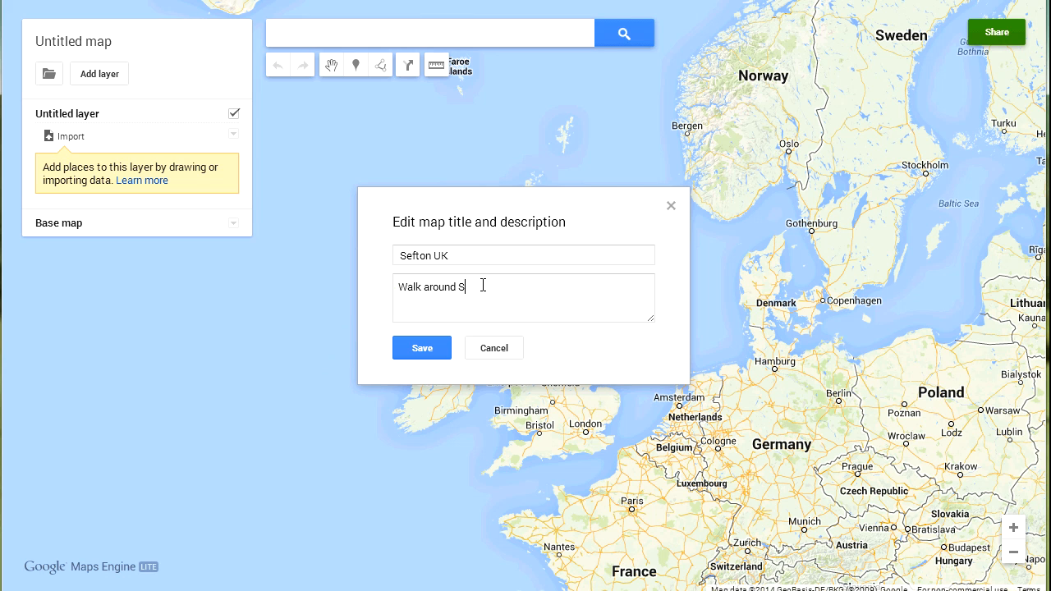
type("efton")
left_click(422, 348)
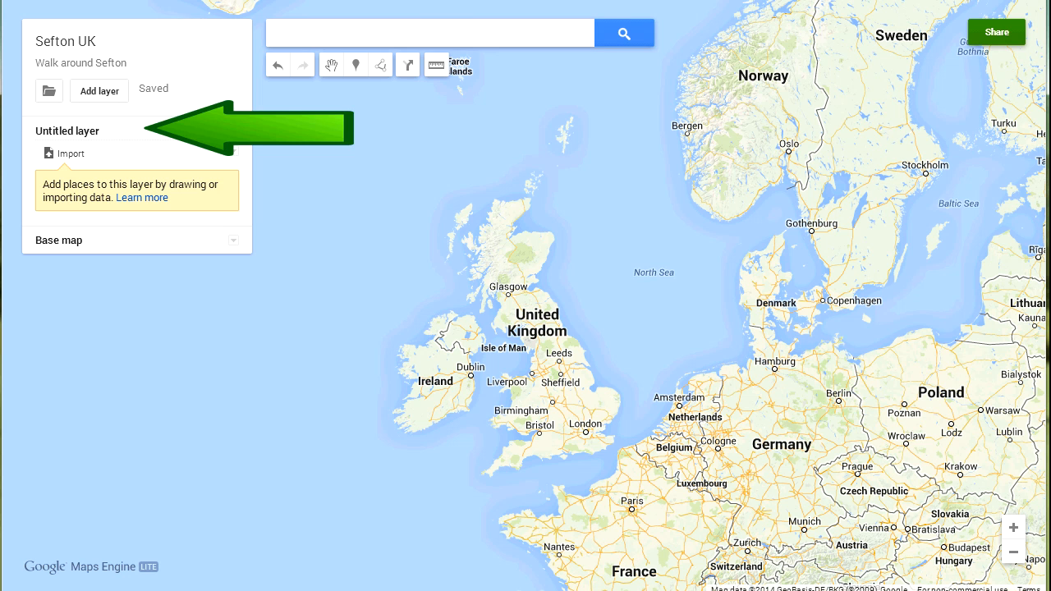
Rename the untitled layer as "Places"
left_click(96, 140)
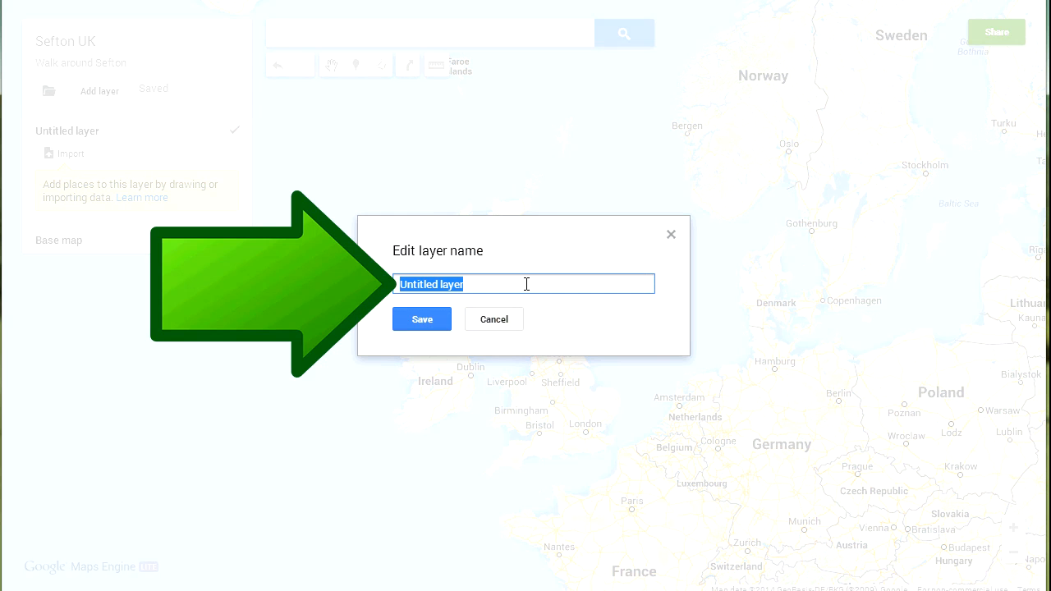
type("Places")
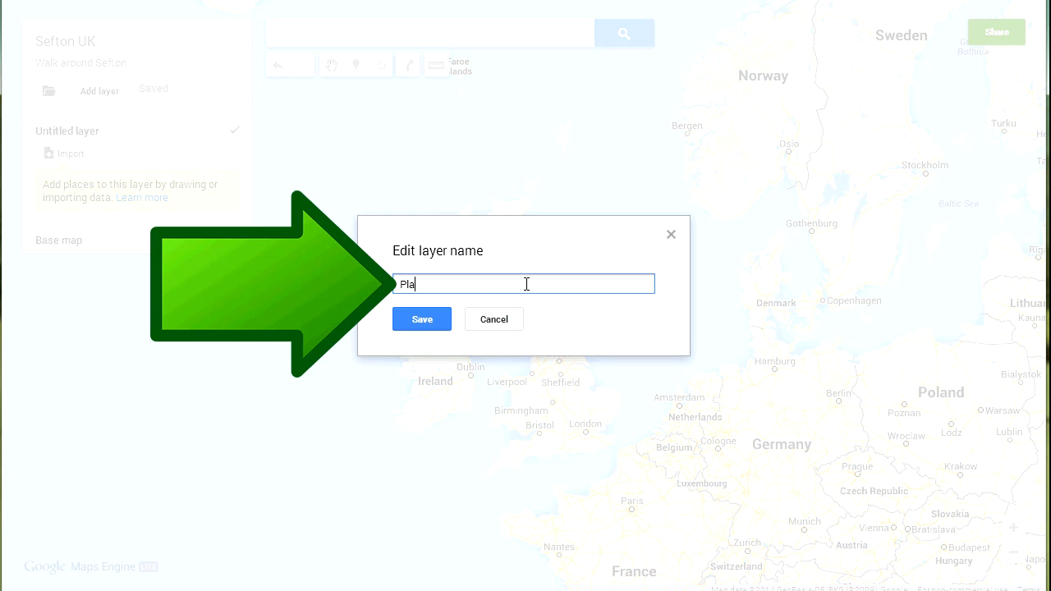
left_click(419, 326)
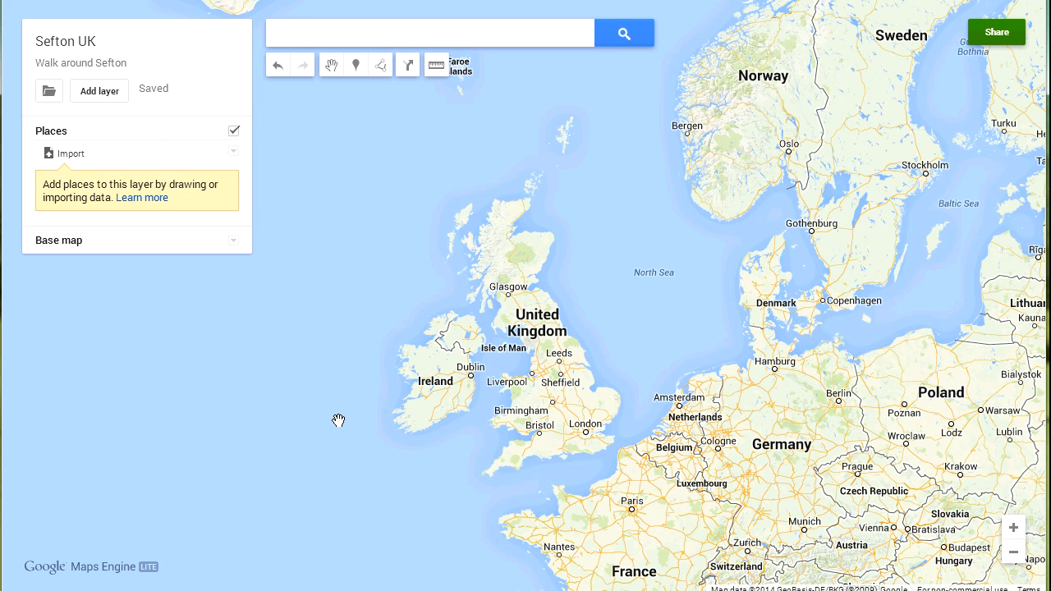
Change the base map to the satellite imagery style
left_click(234, 243)
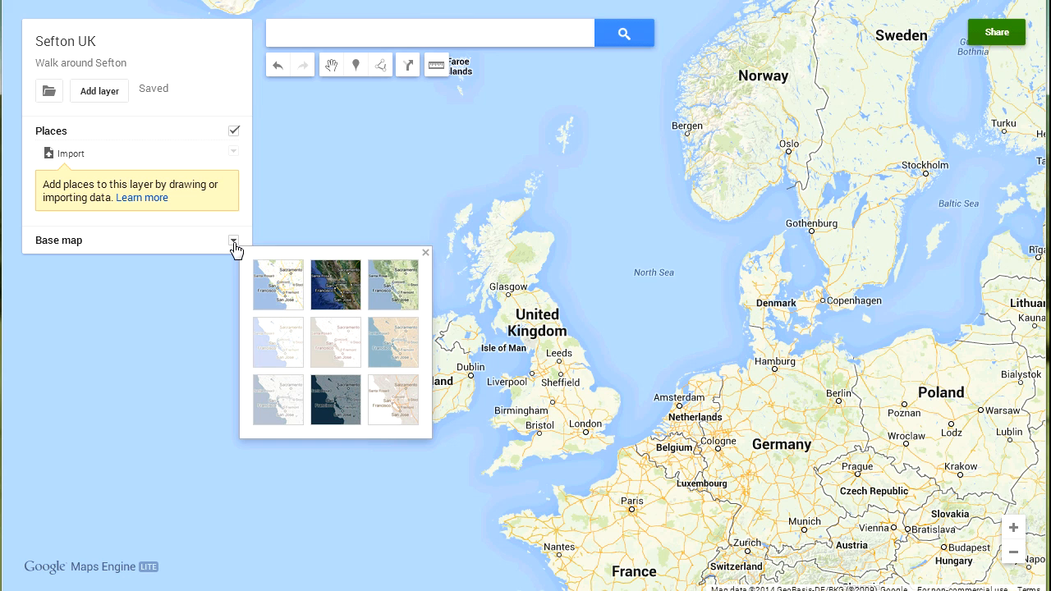
left_click(328, 286)
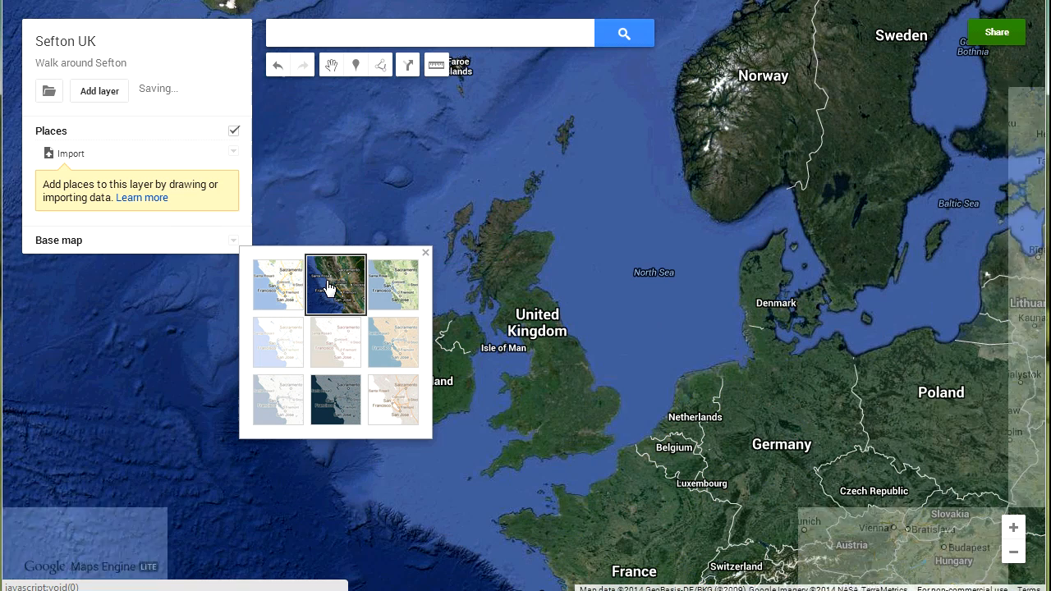
left_click(425, 252)
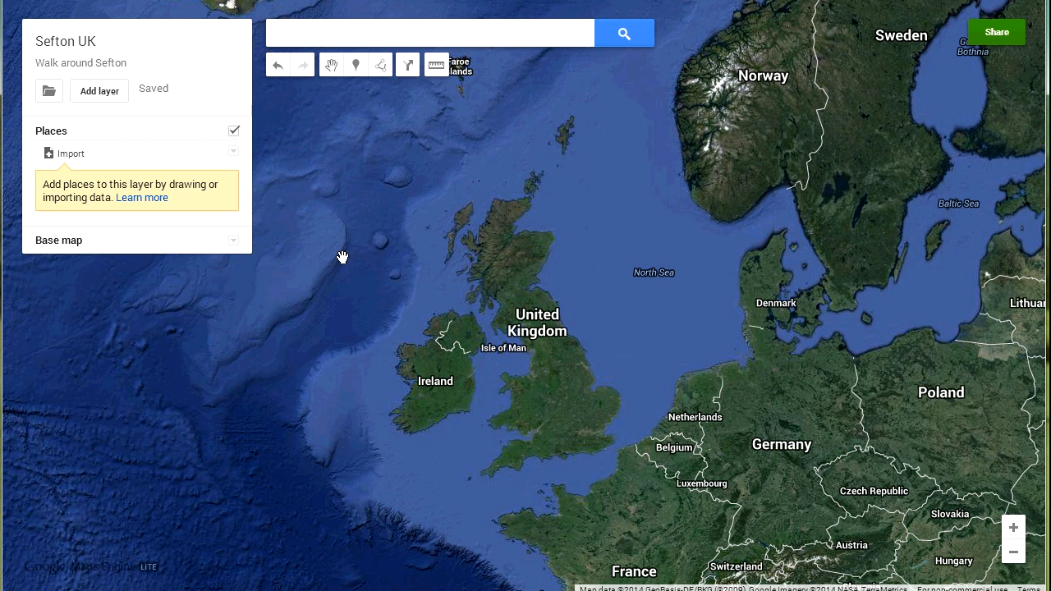
Search for "Sefton UK" and add the suggested Sefton, UK location to the map's Places layer
left_click(356, 36)
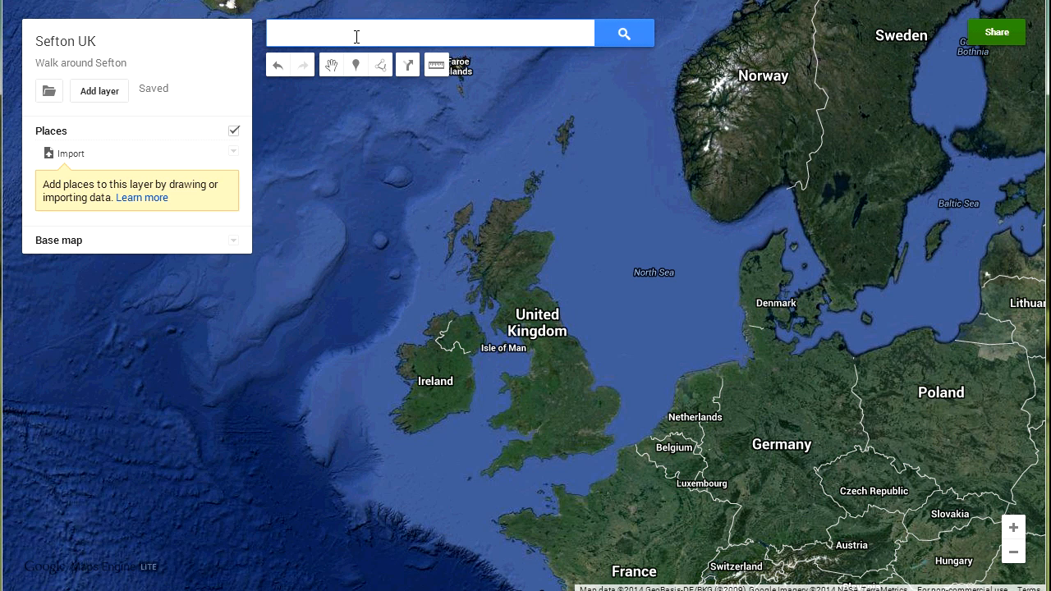
type("Sefton ")
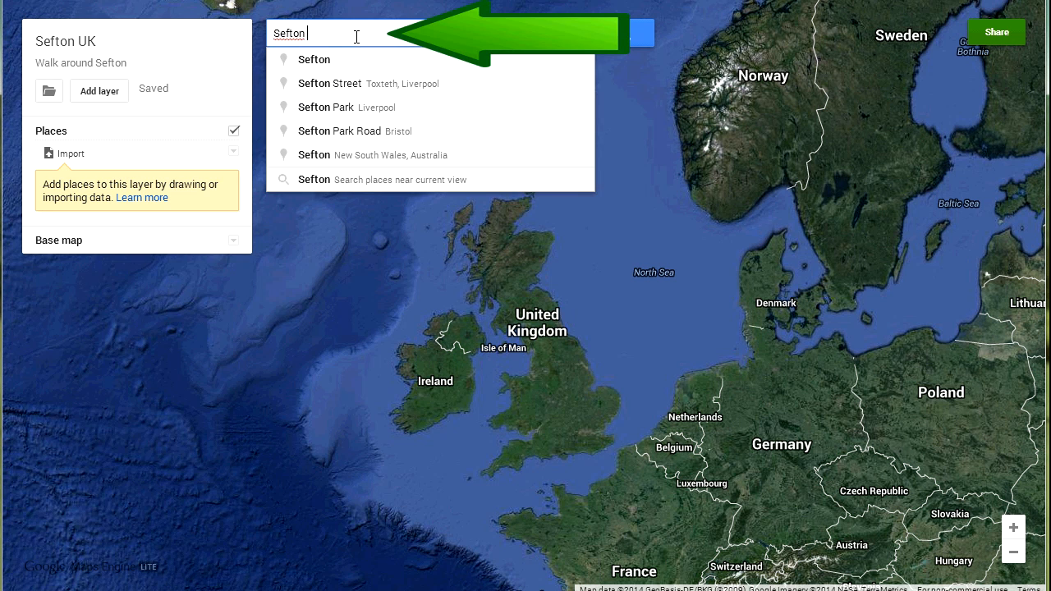
type("UK")
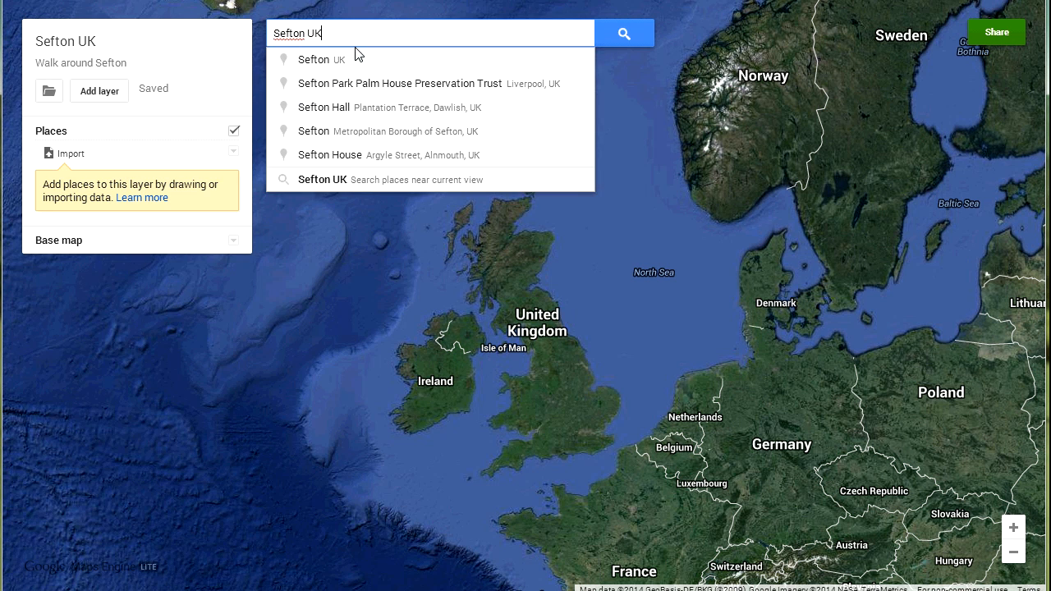
left_click(352, 63)
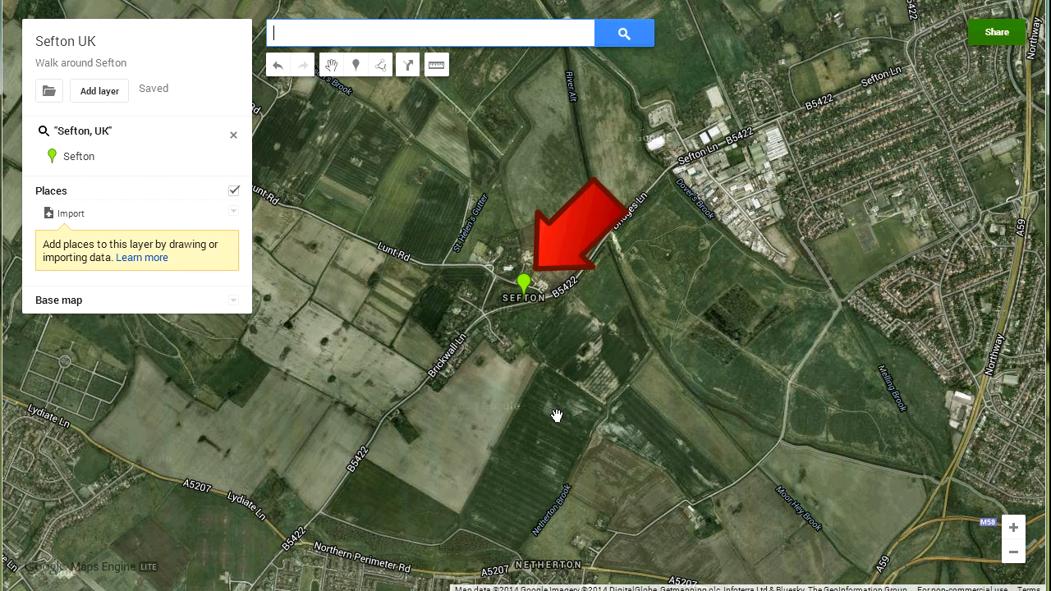
left_click(525, 288)
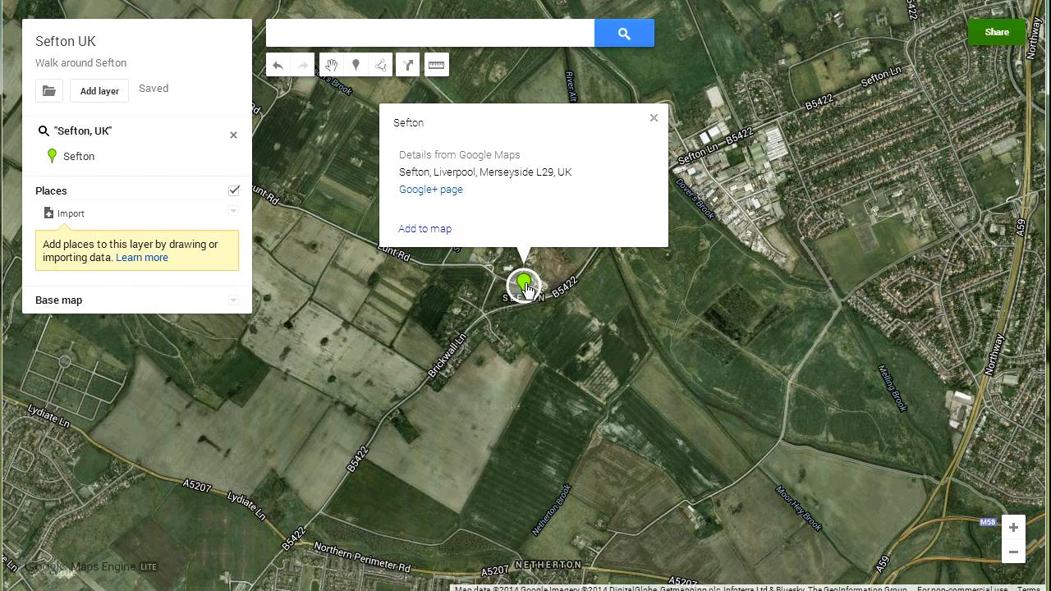
left_click(426, 235)
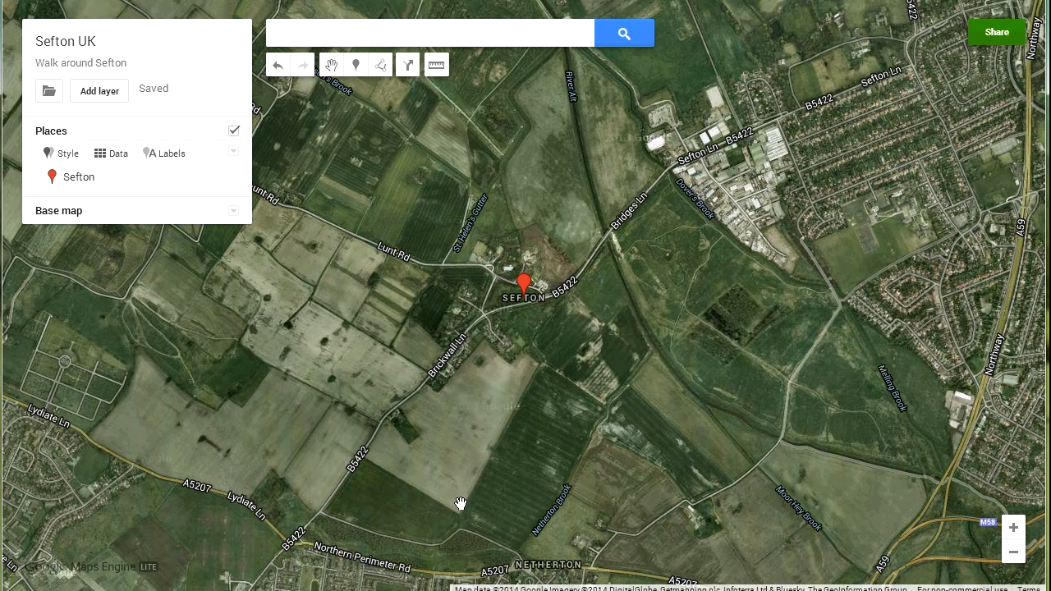
Edit the Sefton marker's title to "Sefton Village" and enter the description "The start 7 End of our Walk"
left_click(526, 287)
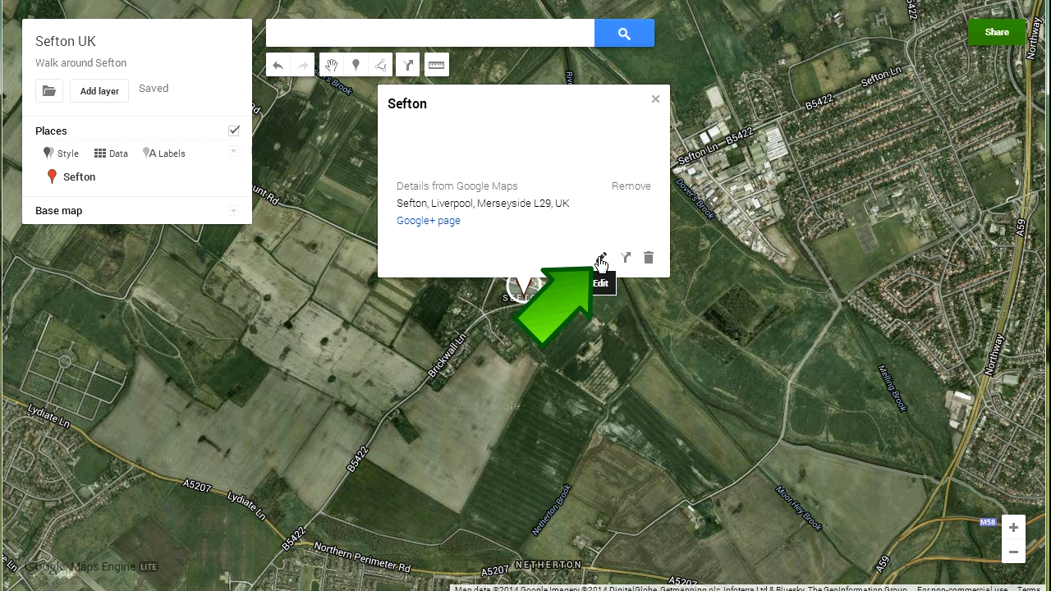
left_click(601, 259)
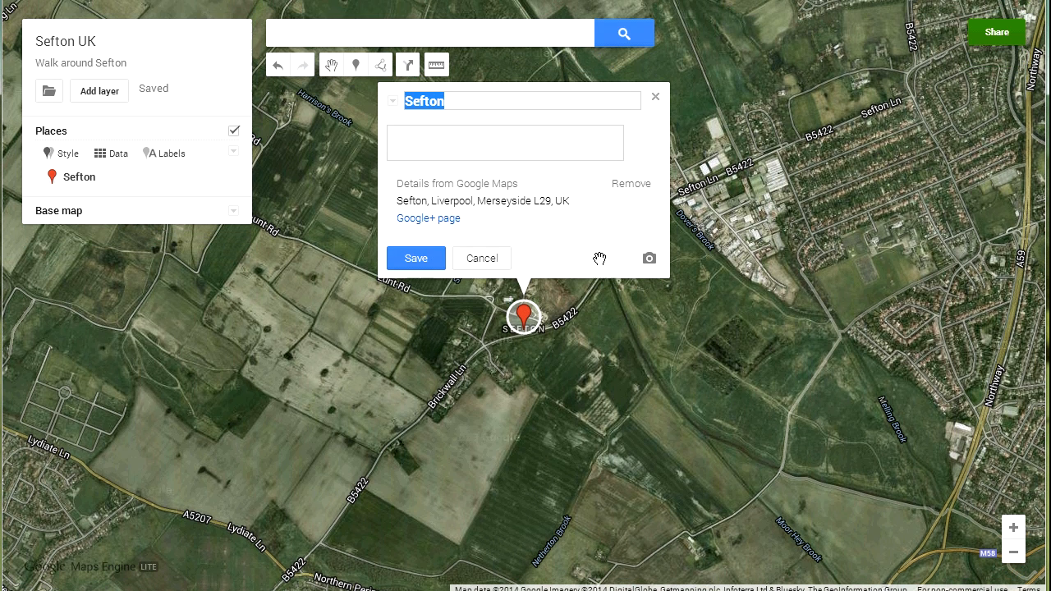
left_click(472, 99)
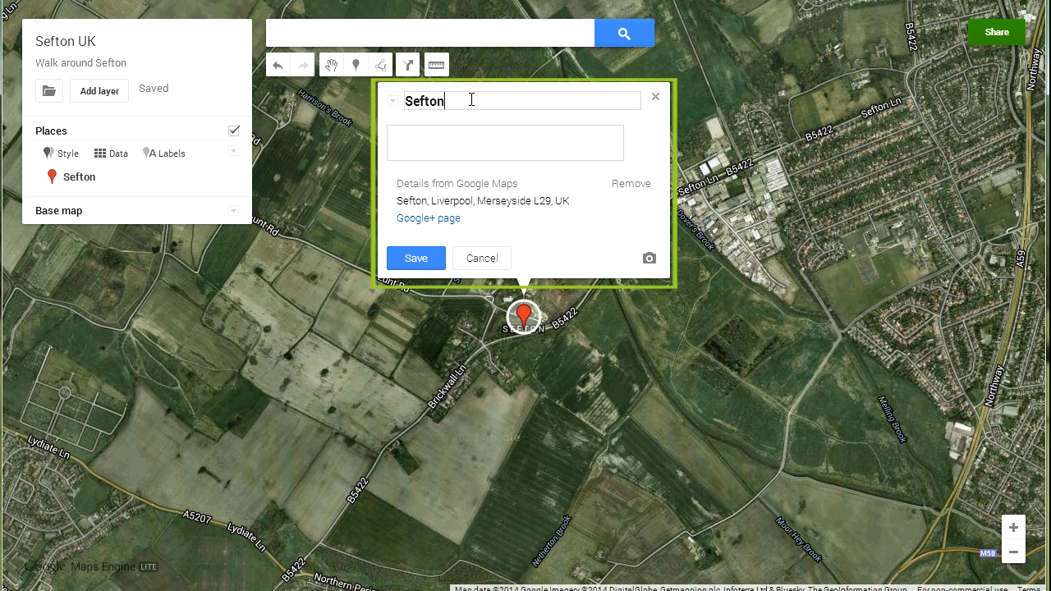
type("Village")
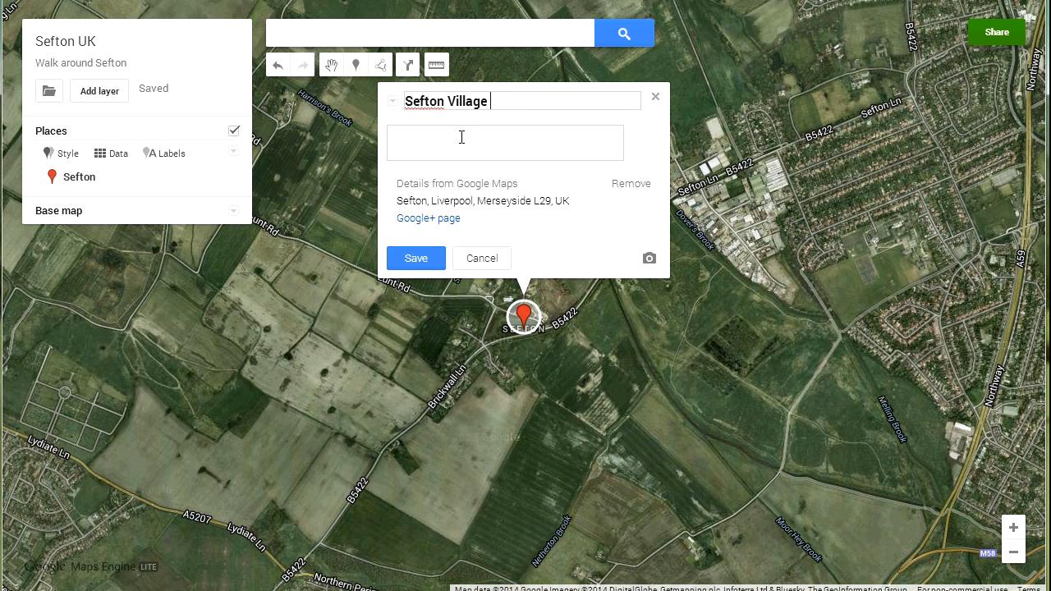
left_click(462, 137)
type("The start 7 End of our Walk")
Start adding an image to the marker, and copy the image URL of the Sefton walk photo collage from the Findery page
left_click(647, 261)
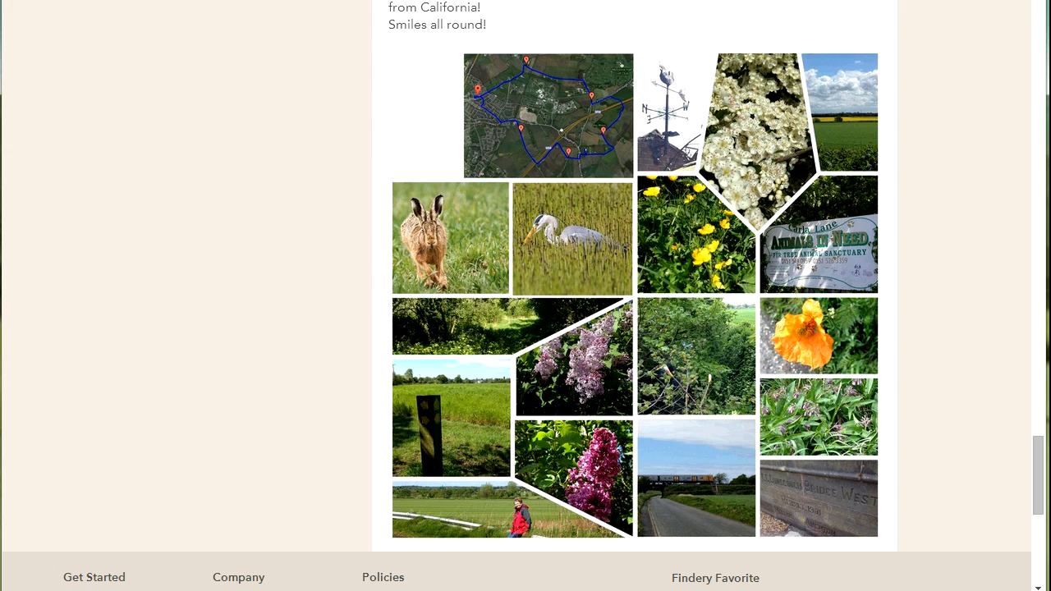
scroll(573, 203, "up", 10)
scroll(573, 204, "up", 12)
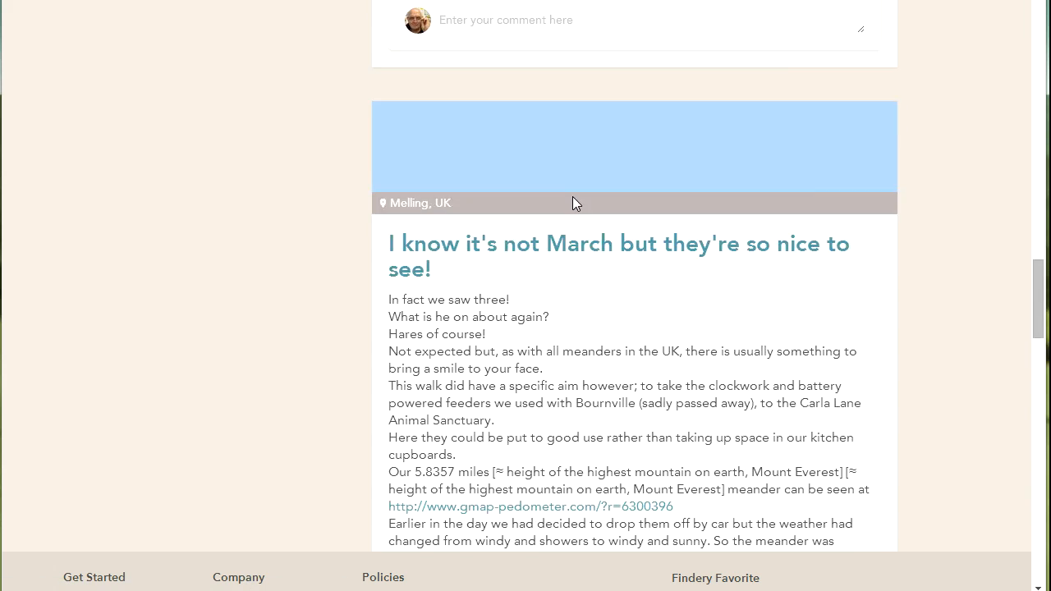
scroll(566, 207, "down", 4)
scroll(556, 233, "down", 2)
scroll(557, 236, "up", 2)
scroll(558, 237, "up", 6)
scroll(556, 237, "up", 15)
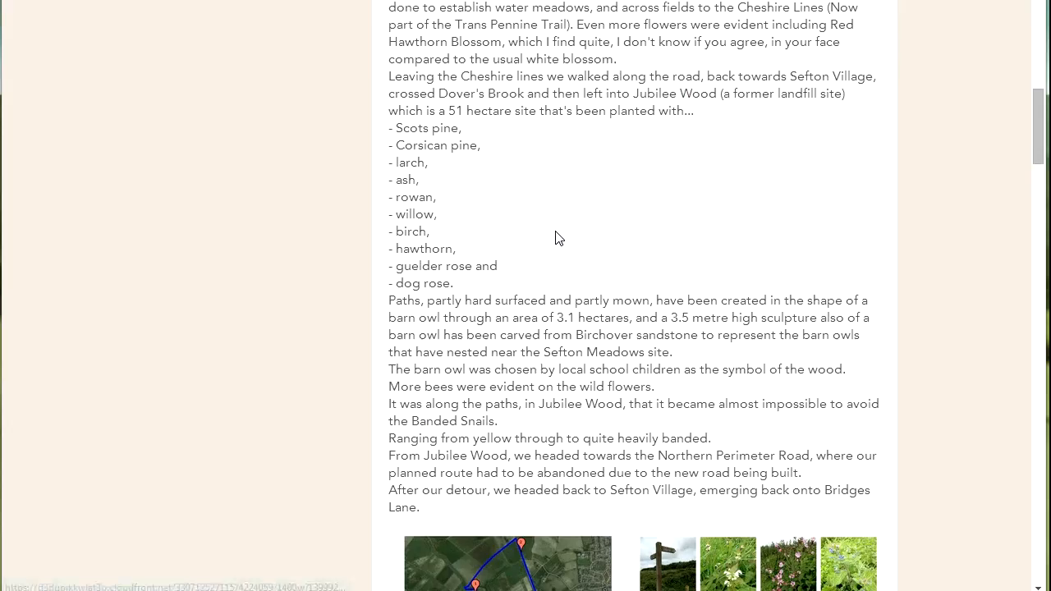
scroll(489, 345, "down", 17)
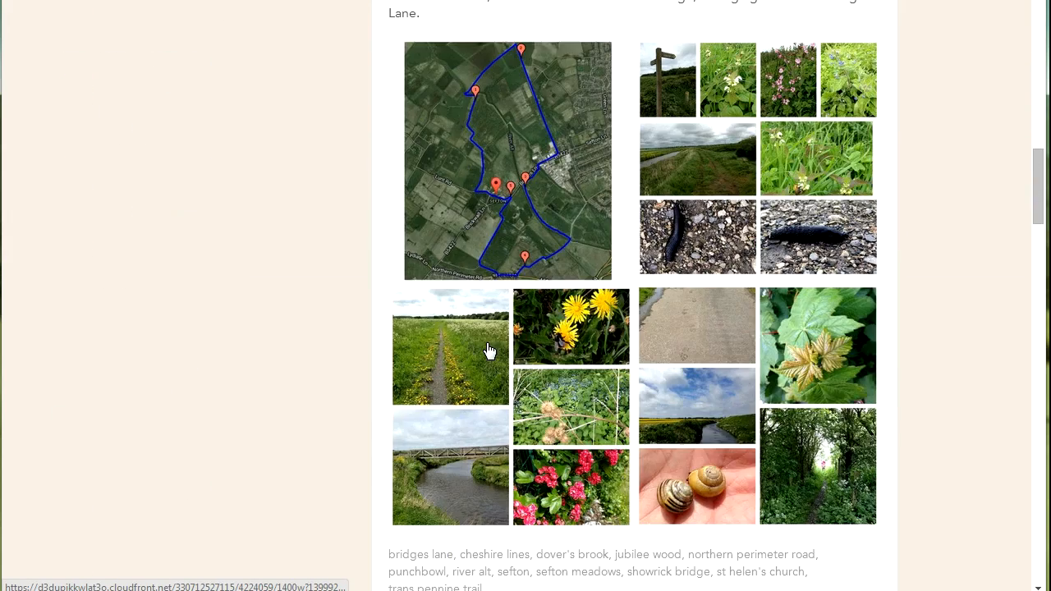
right_click(630, 268)
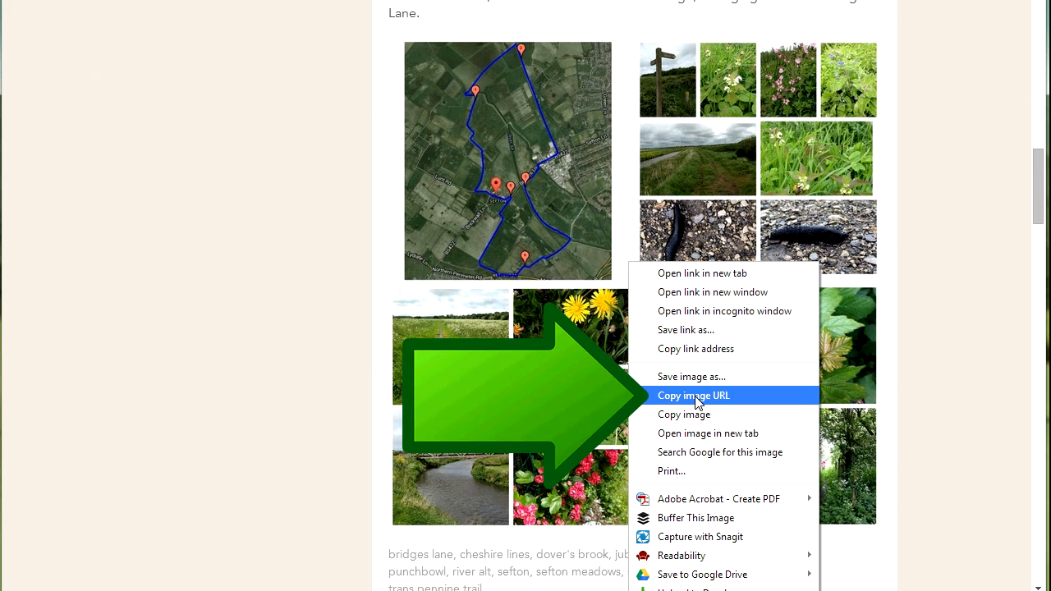
left_click(695, 398)
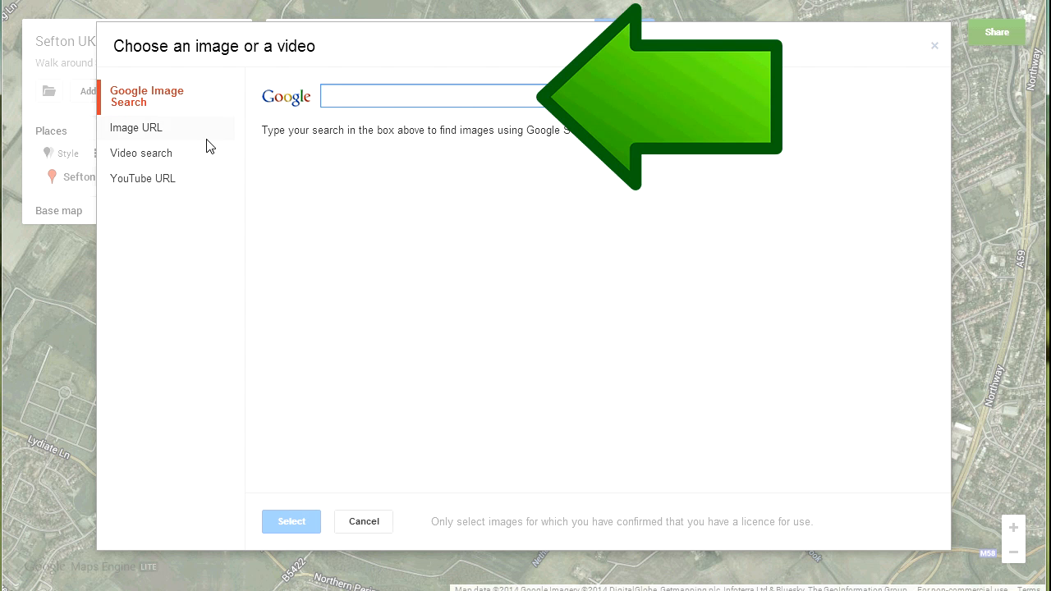
Attach the collage to the Sefton Village marker using its copied image URL and save the marker
left_click(153, 130)
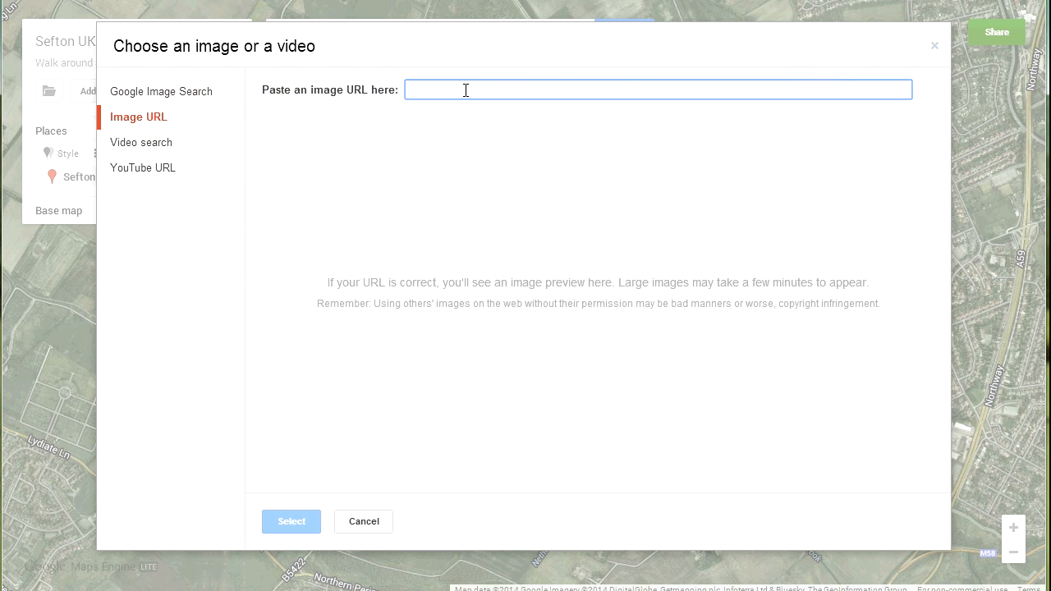
key("ctrl+v")
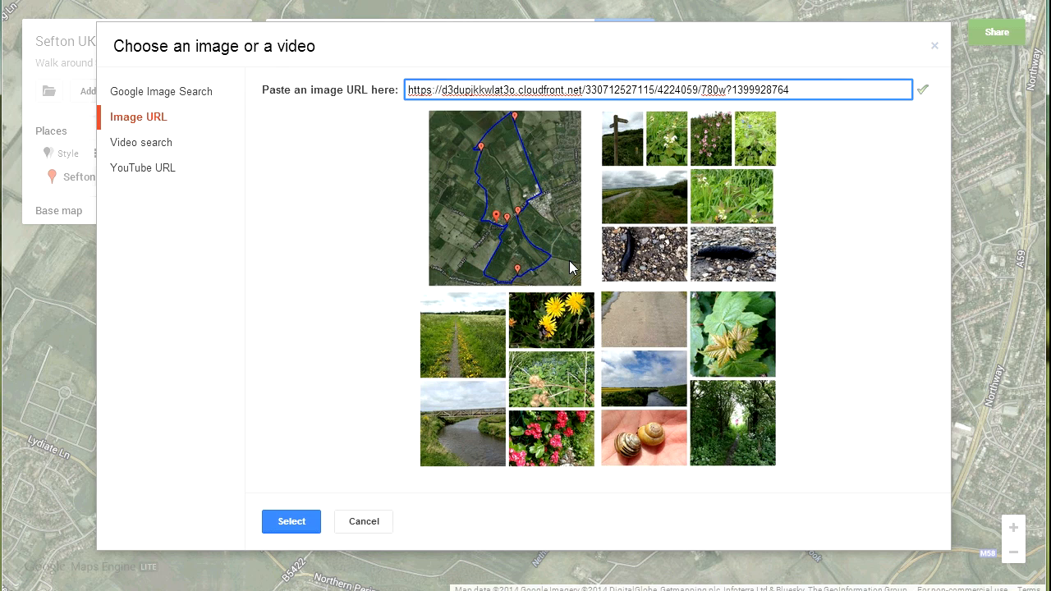
left_click(294, 521)
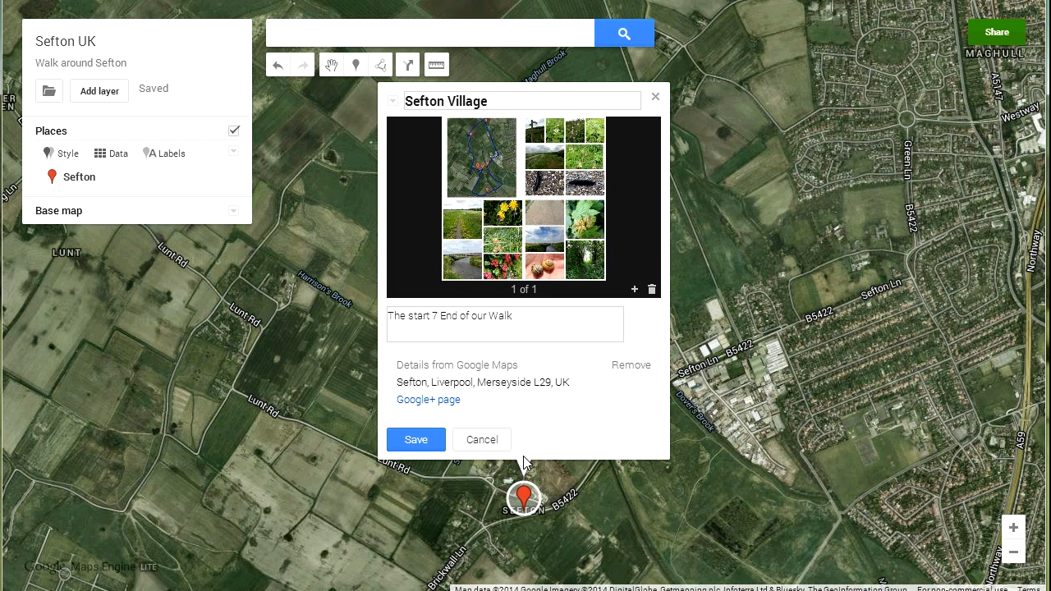
left_click(417, 442)
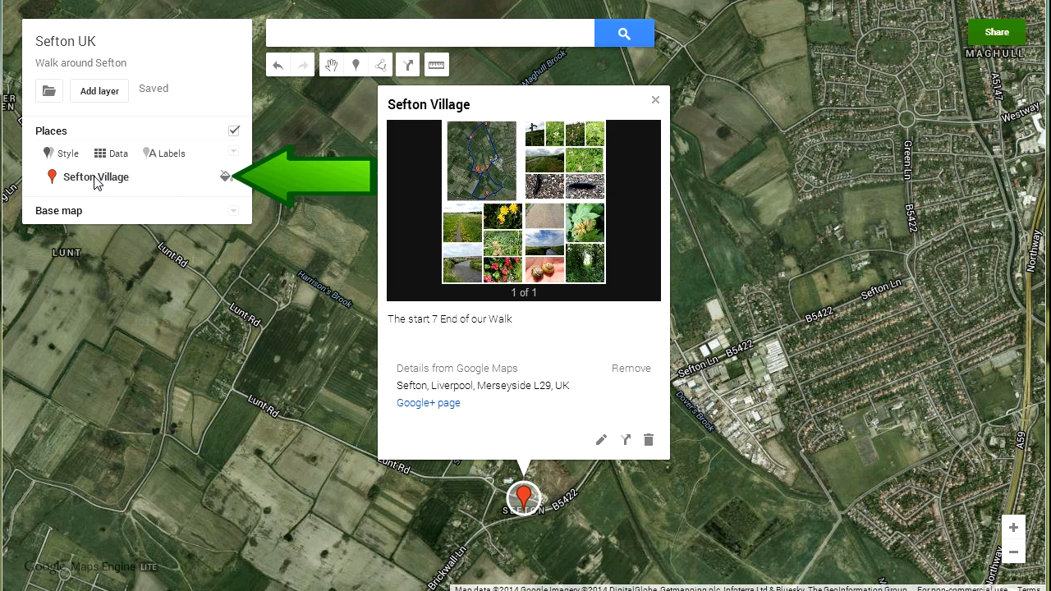
Style the Sefton Village marker as a green star
left_click(224, 179)
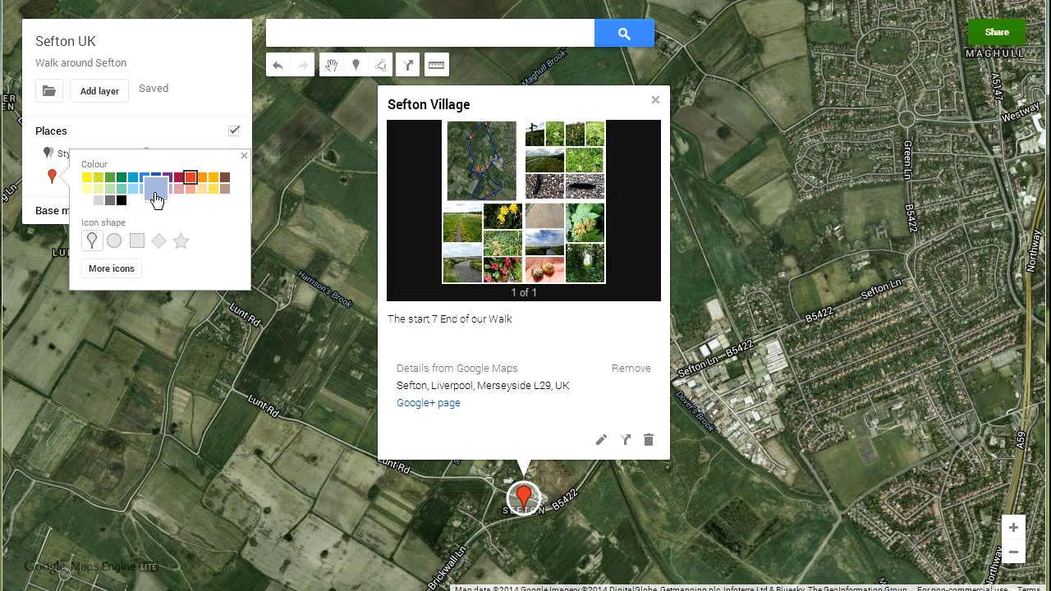
left_click(123, 181)
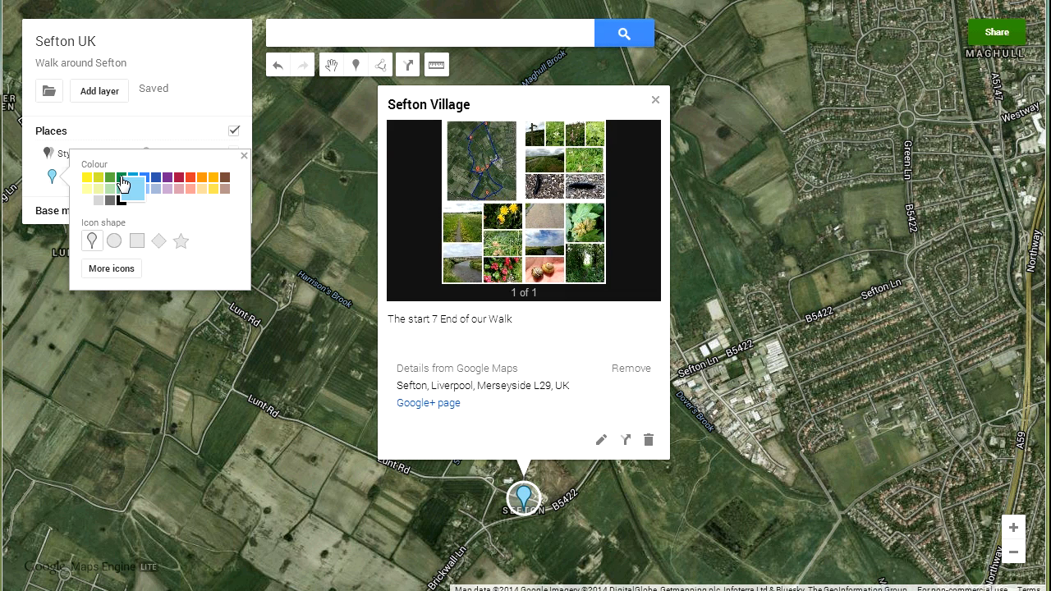
left_click(110, 181)
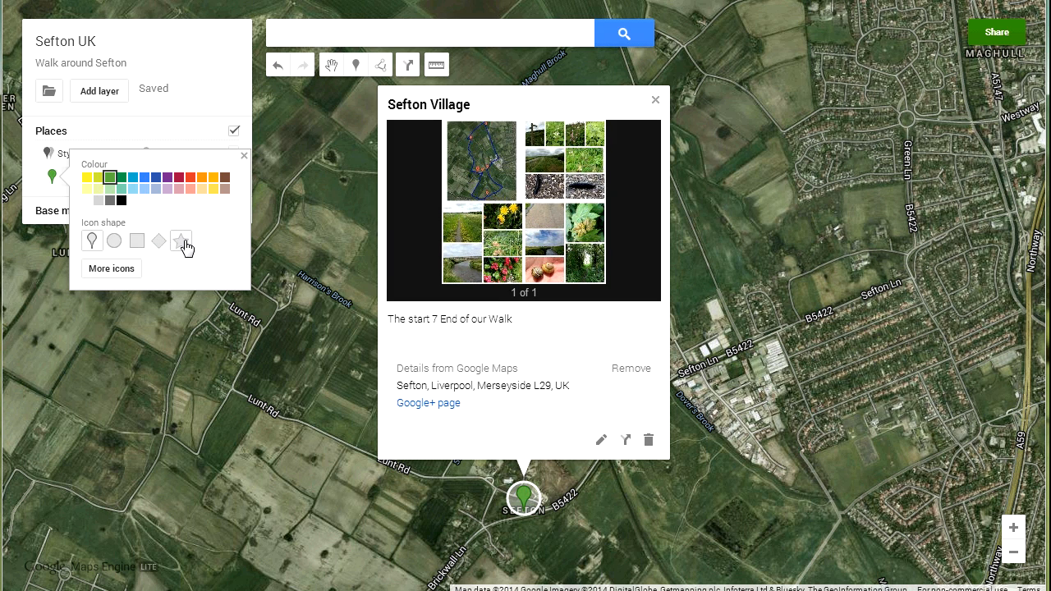
left_click(182, 243)
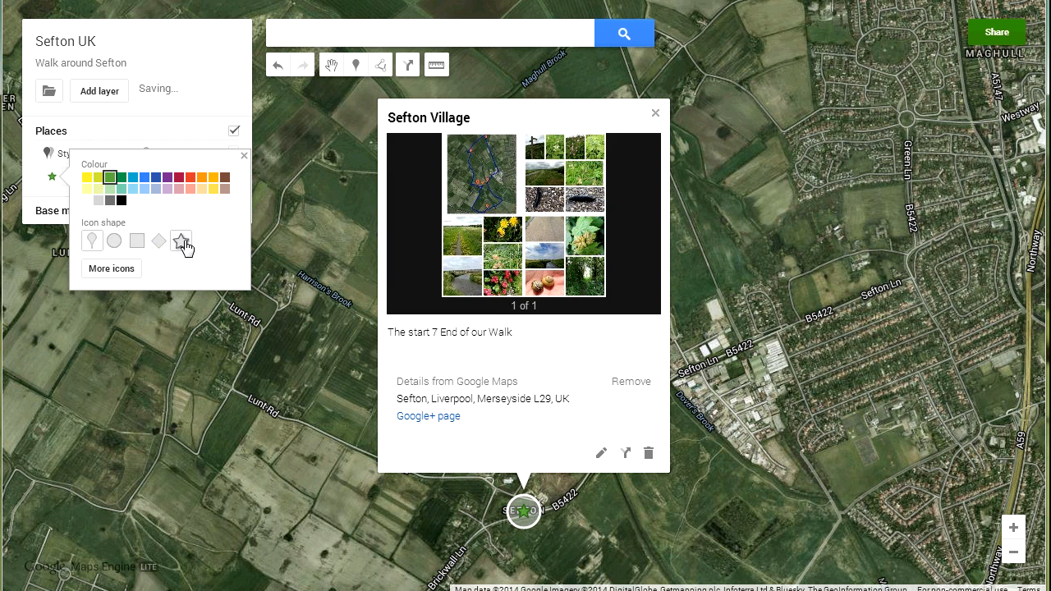
Change the Sefton Village marker's icon to the two walkers from the Recreational Activities icons, and close its style options and info window
left_click(129, 273)
scroll(568, 380, "down", 4)
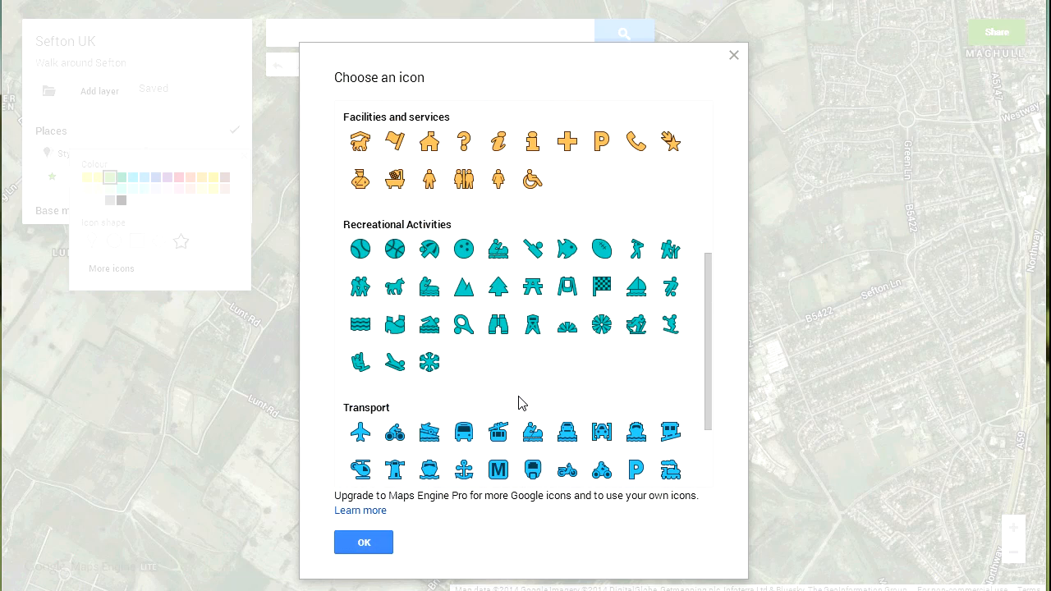
scroll(517, 404, "down", 3)
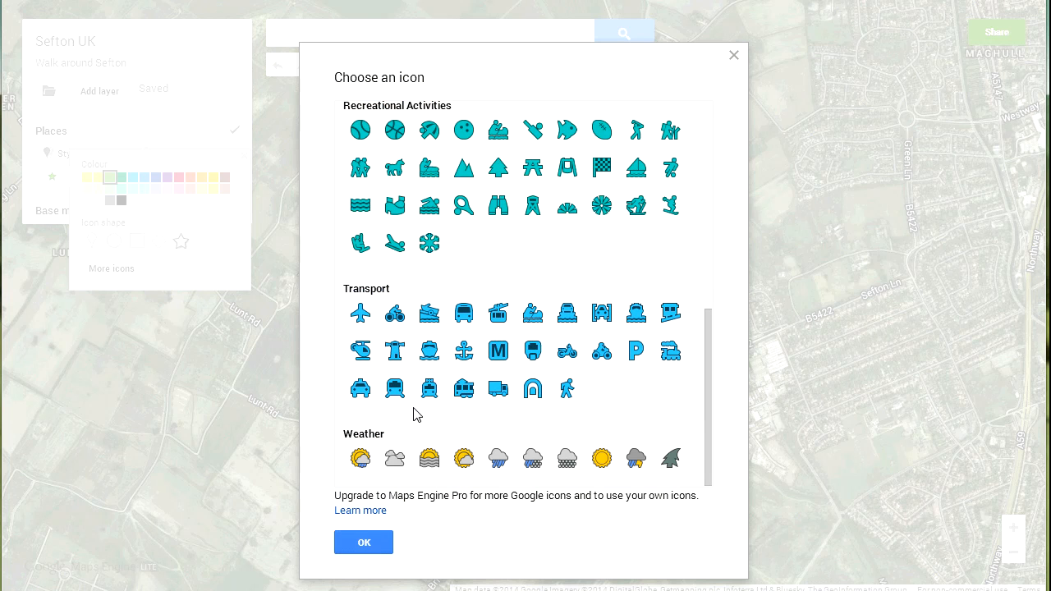
scroll(432, 386, "up", 1)
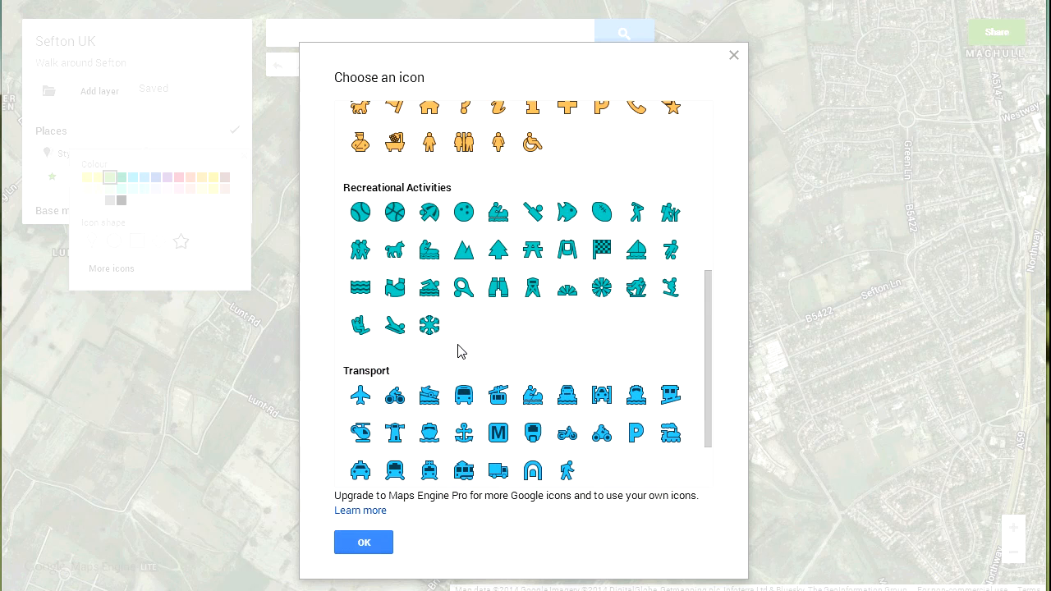
scroll(460, 349, "up", 1)
scroll(477, 337, "up", 1)
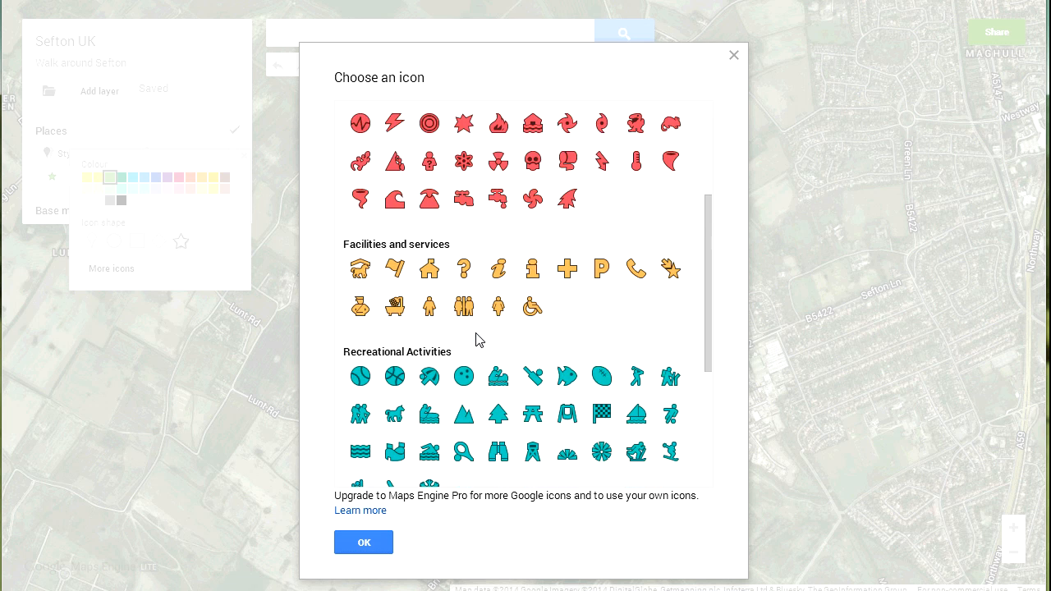
scroll(487, 320, "up", 2)
scroll(504, 320, "up", 1)
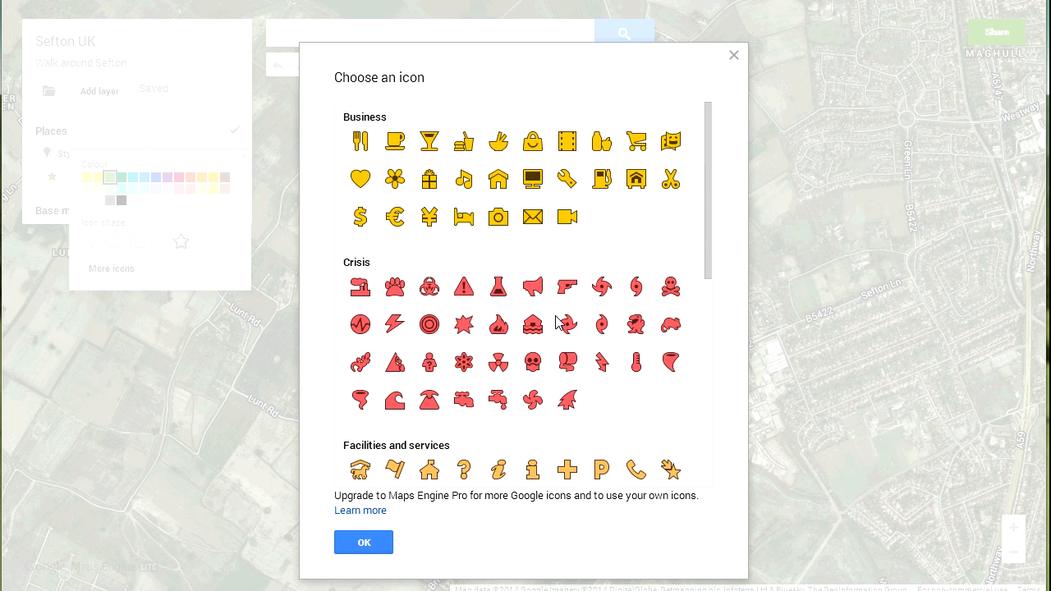
scroll(557, 346, "down", 4)
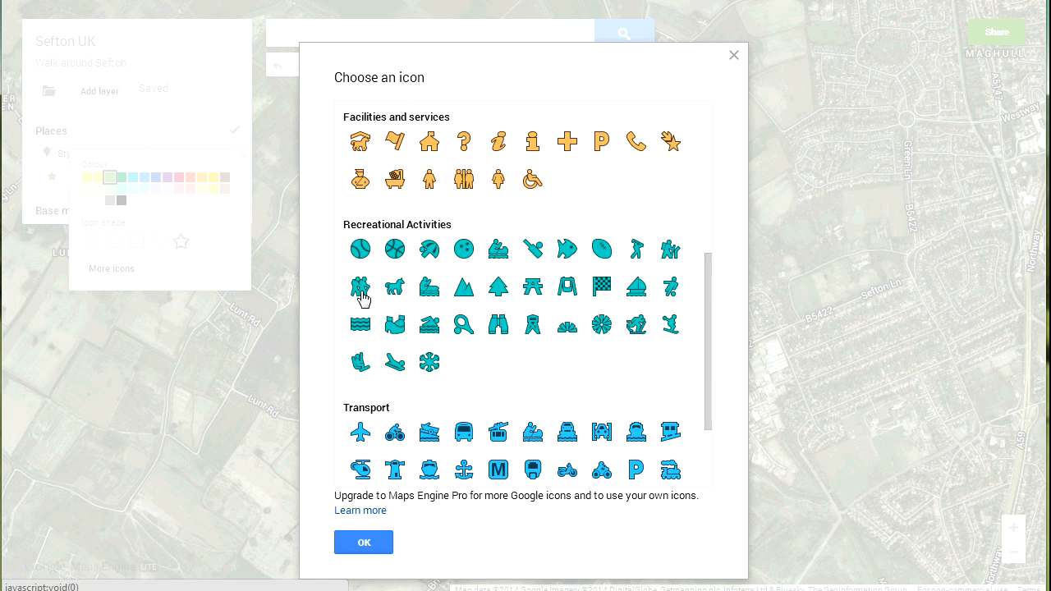
left_click(362, 297)
left_click(357, 549)
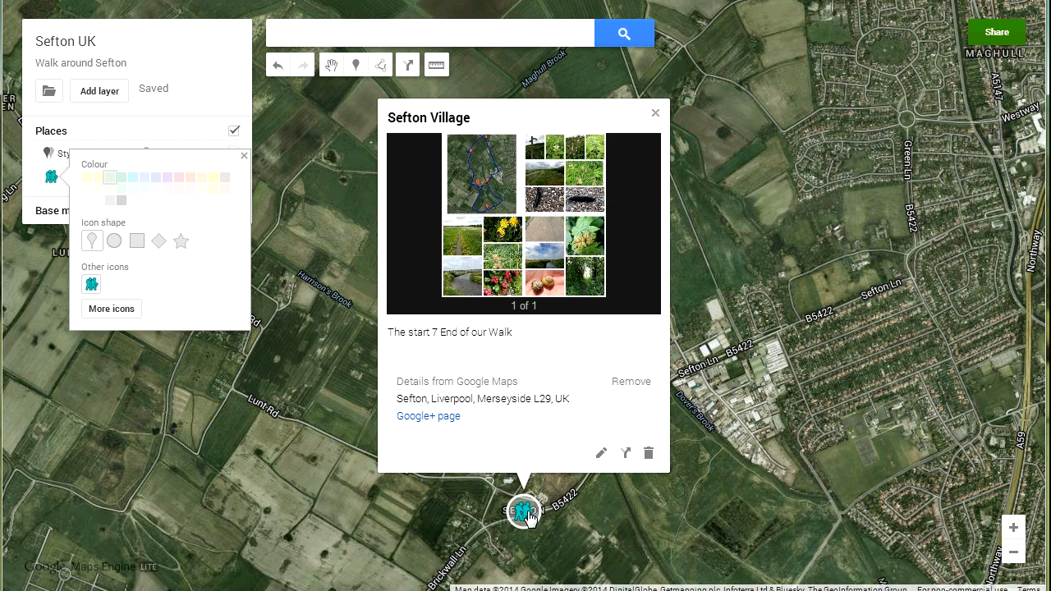
left_click(655, 113)
left_click(655, 112)
Hide the Places layer on the map and show it again
left_click_drag(632, 449, 623, 317)
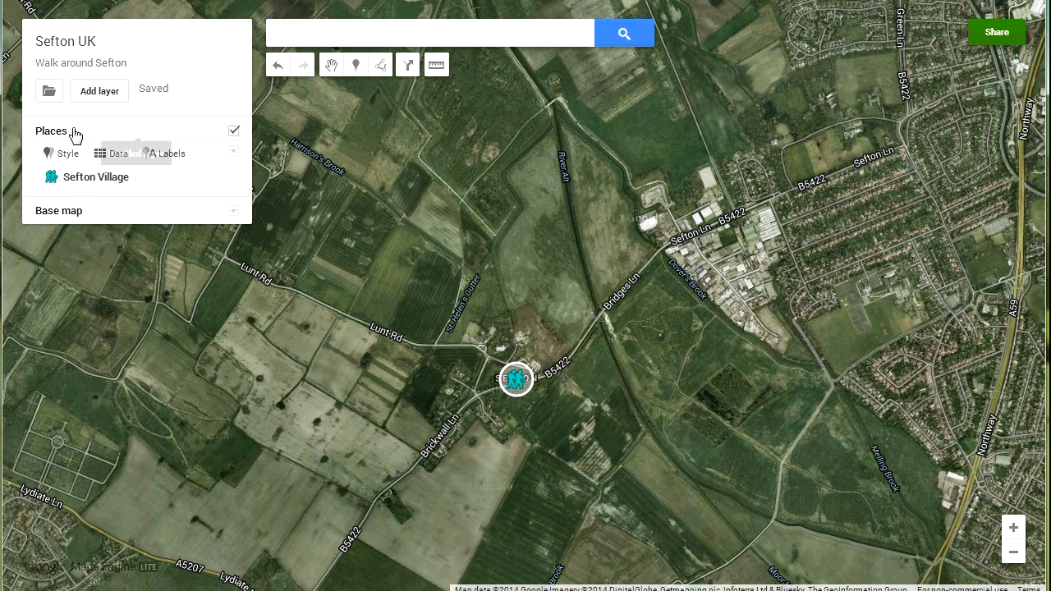
left_click(234, 133)
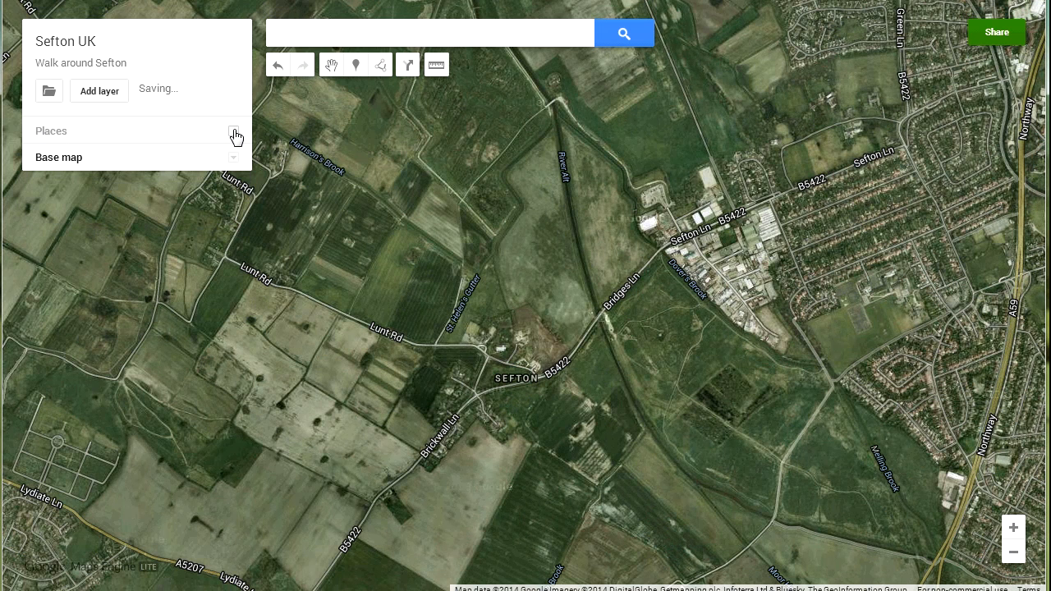
left_click(234, 132)
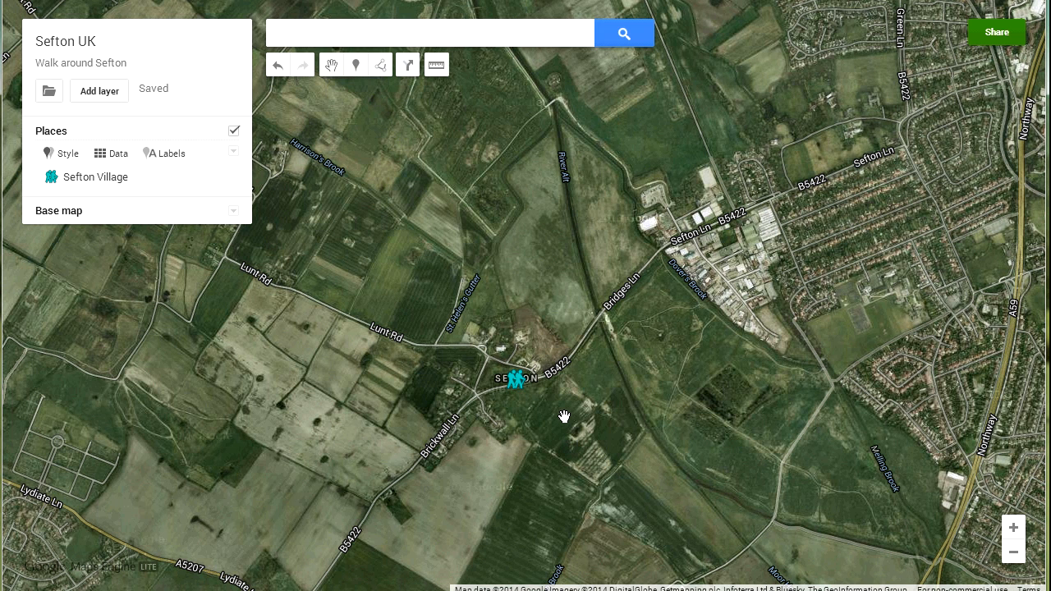
Place a new marker beside the junction of Bridges Ln and Sefton Mill Ln, north-west of the Sefton Village marker
scroll(563, 417, "up", 2)
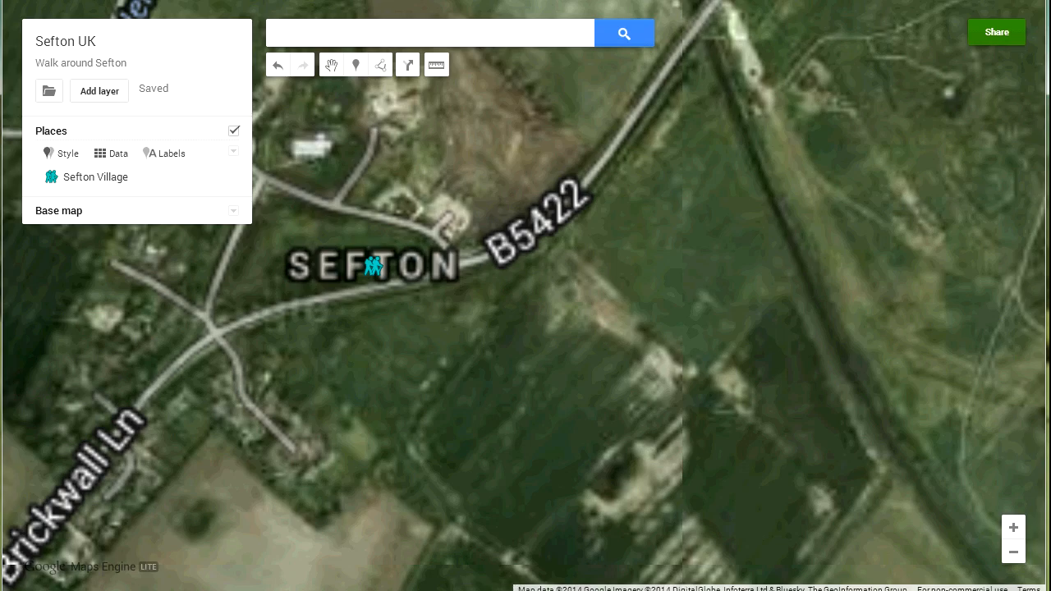
scroll(477, 381, "up", 2)
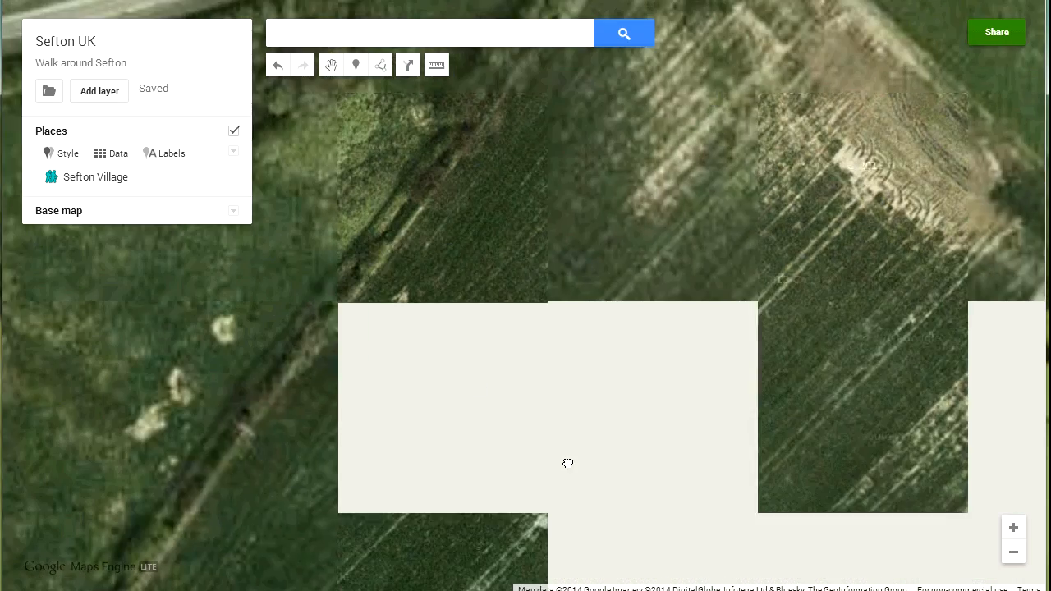
left_click_drag(560, 451, 368, 378)
scroll(367, 376, "down", 1)
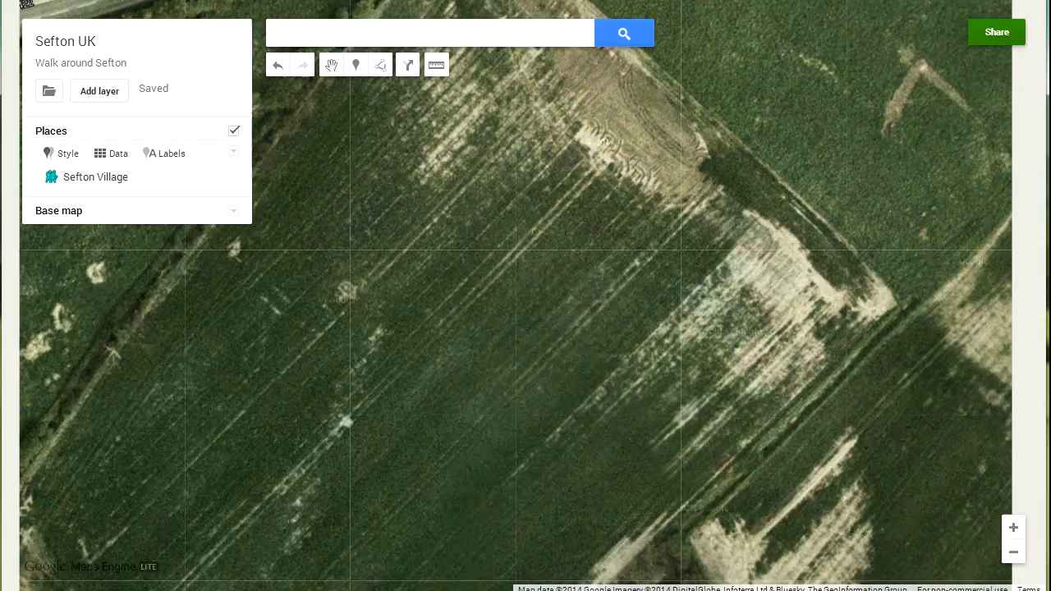
left_click_drag(364, 329, 354, 422)
left_click_drag(344, 368, 446, 493)
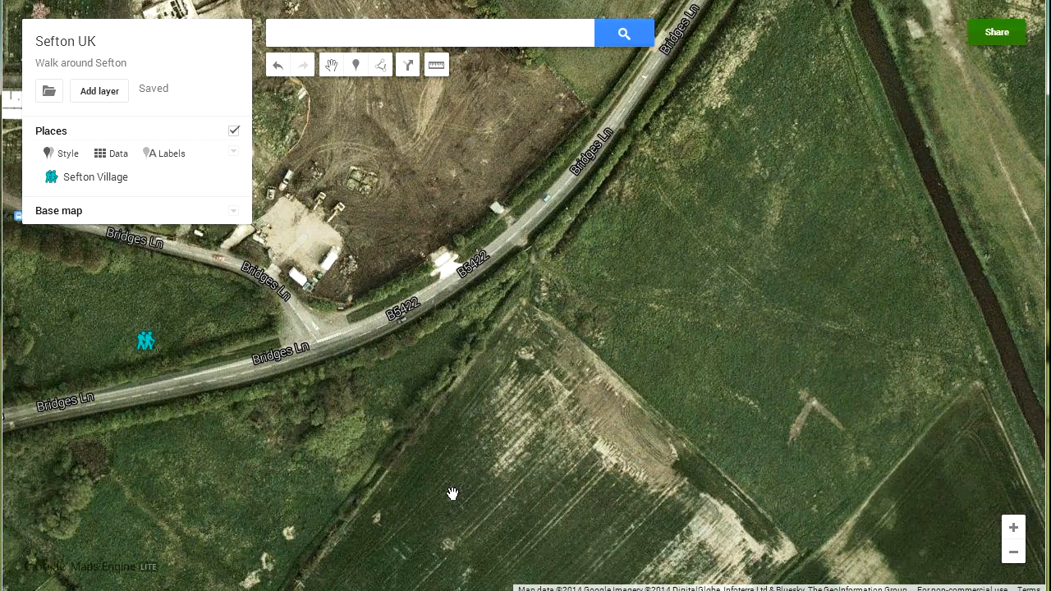
left_click_drag(353, 462, 716, 559)
mouse_move(465, 418)
left_mouse_down()
mouse_move(674, 478)
mouse_move(597, 473)
left_mouse_up()
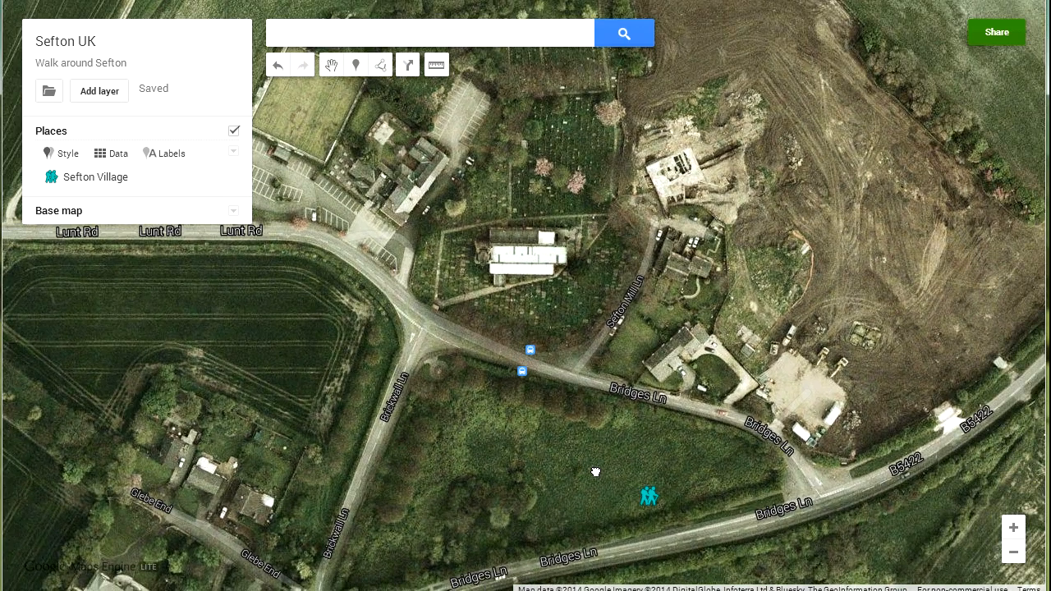
left_click(357, 73)
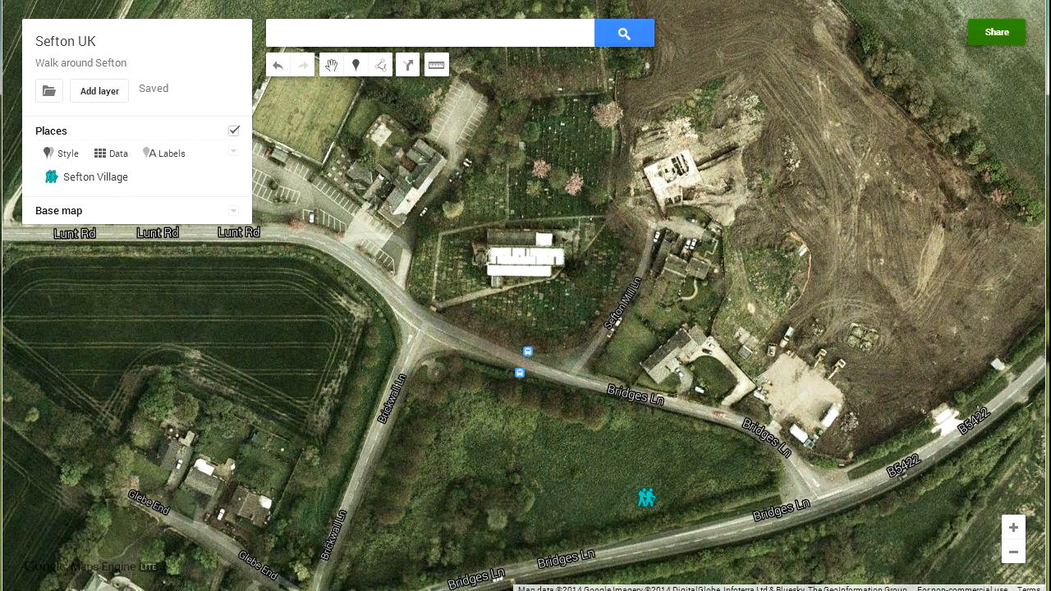
left_click(580, 343)
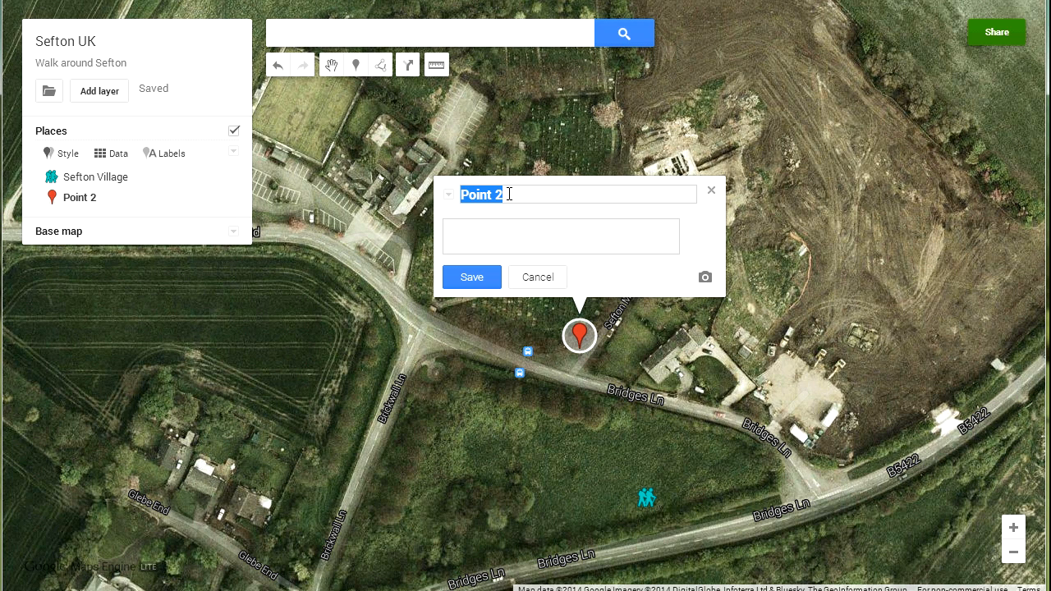
Title the new marker "Parking", enter the description "Where we parked" and save it
type("Parking")
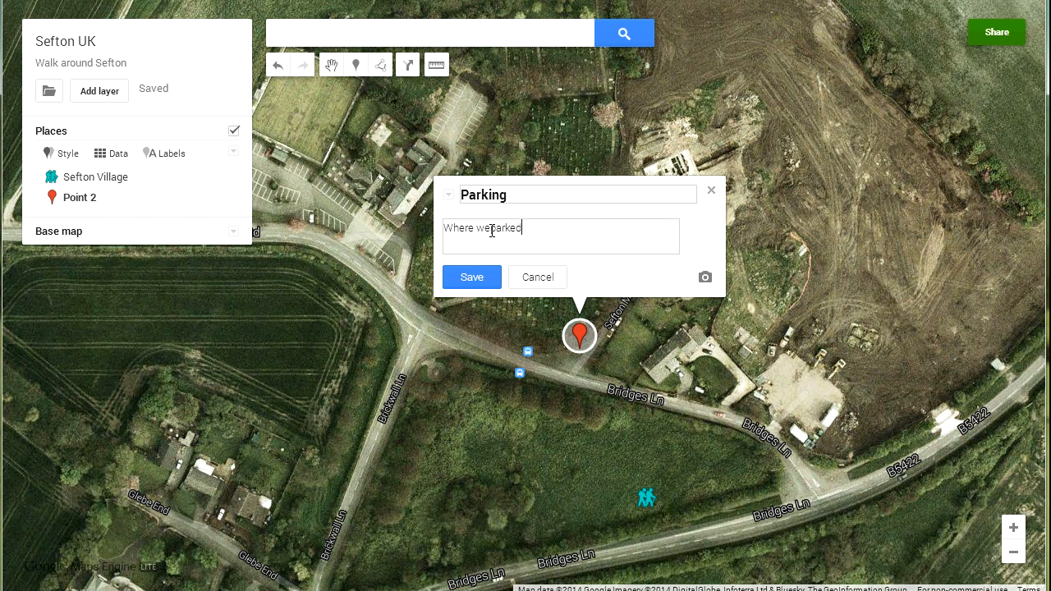
left_click(492, 235)
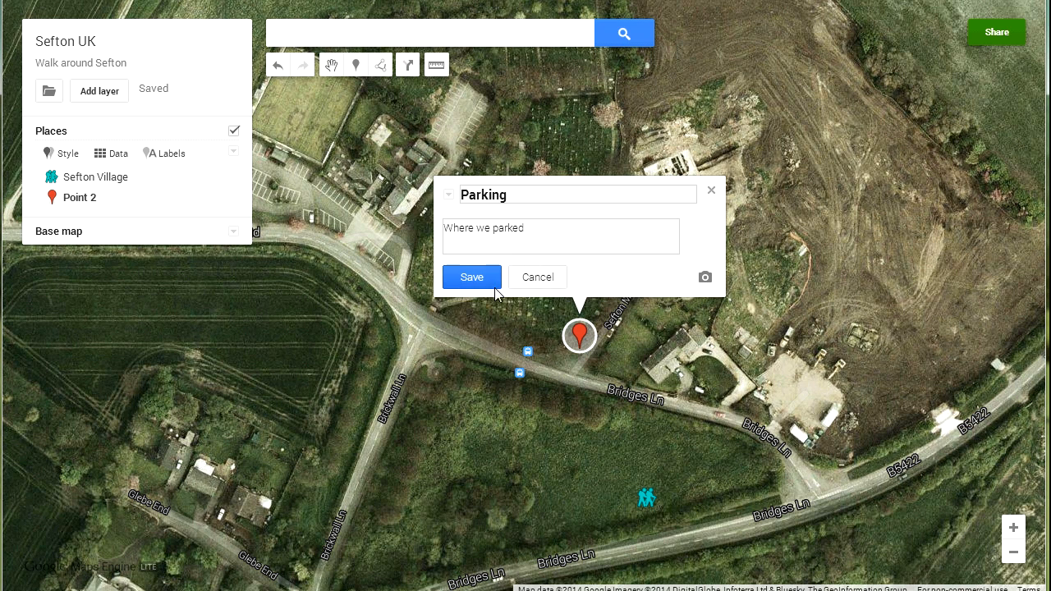
left_click(483, 278)
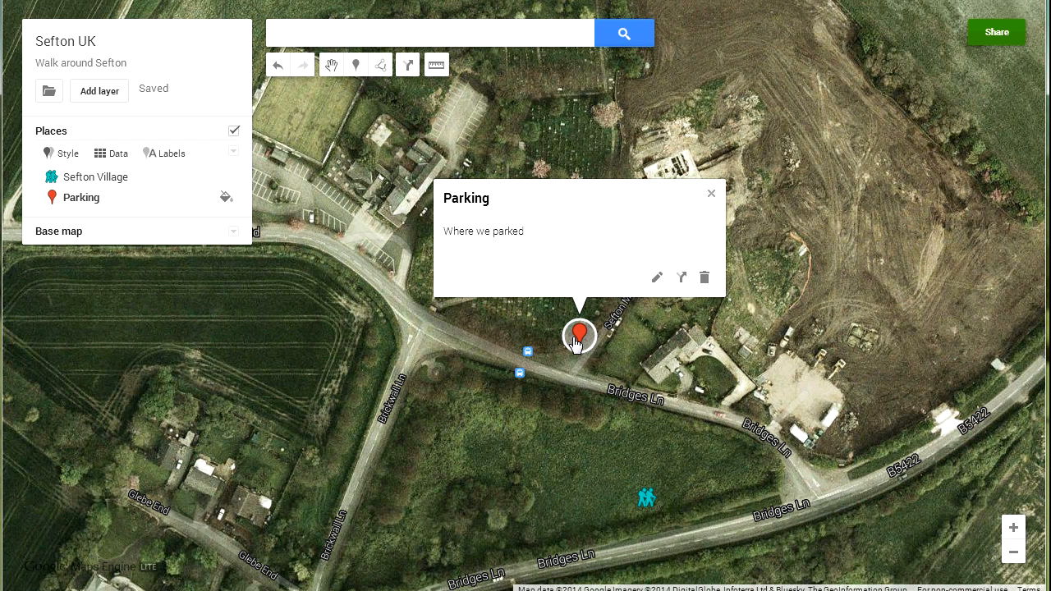
Change the Parking marker's icon to the blue P from the Transport icons, and close its style options and info window
left_click(226, 198)
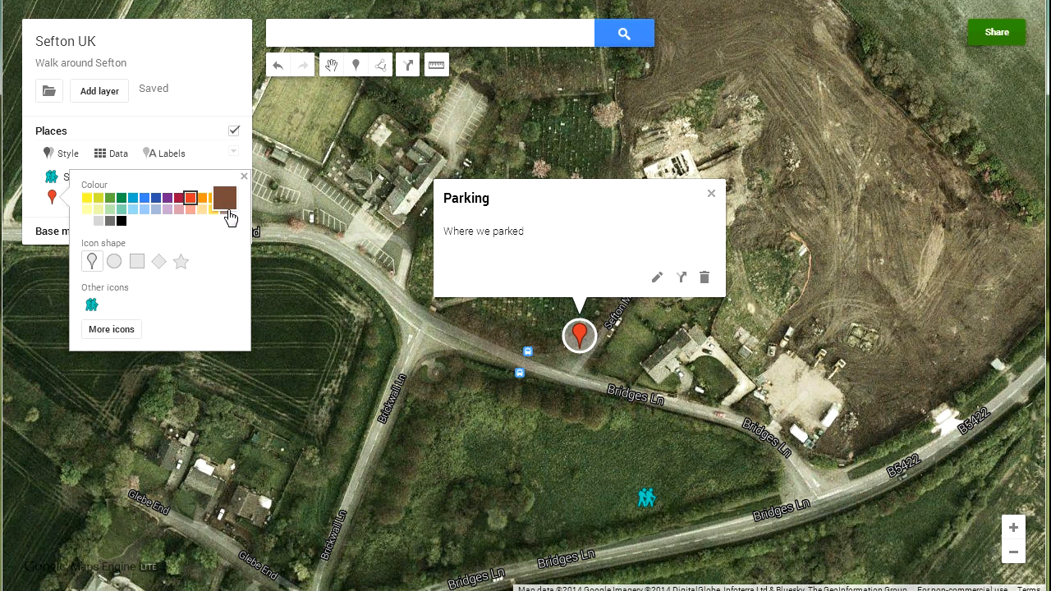
left_click(115, 330)
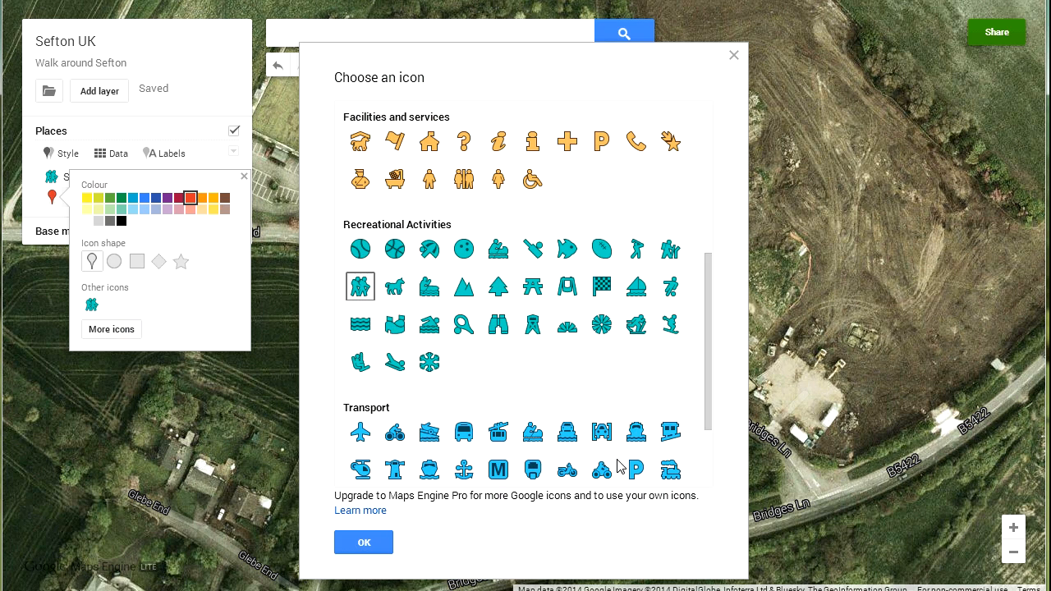
left_click(638, 474)
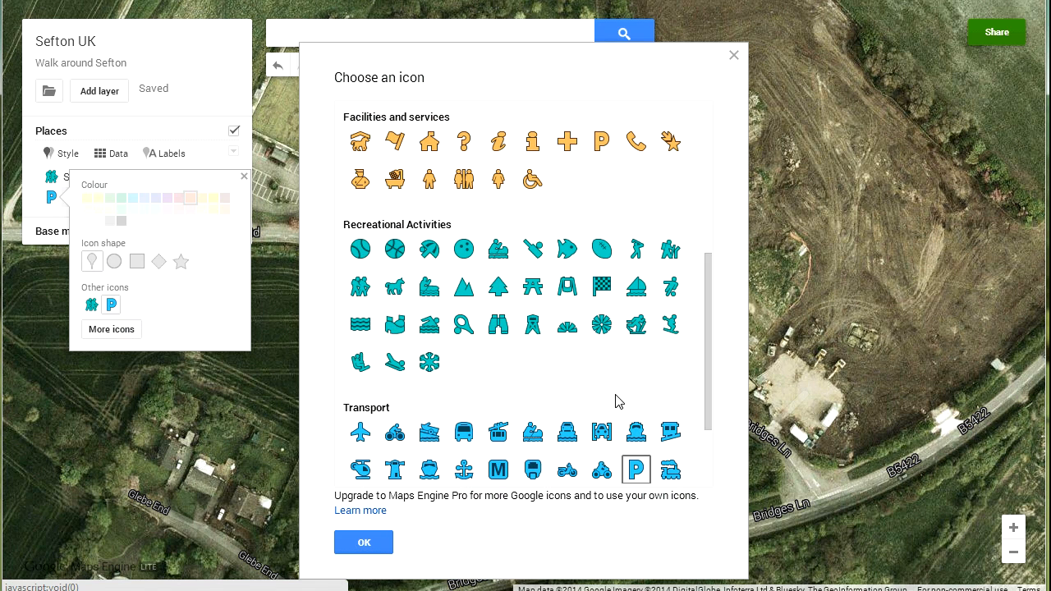
left_click(365, 544)
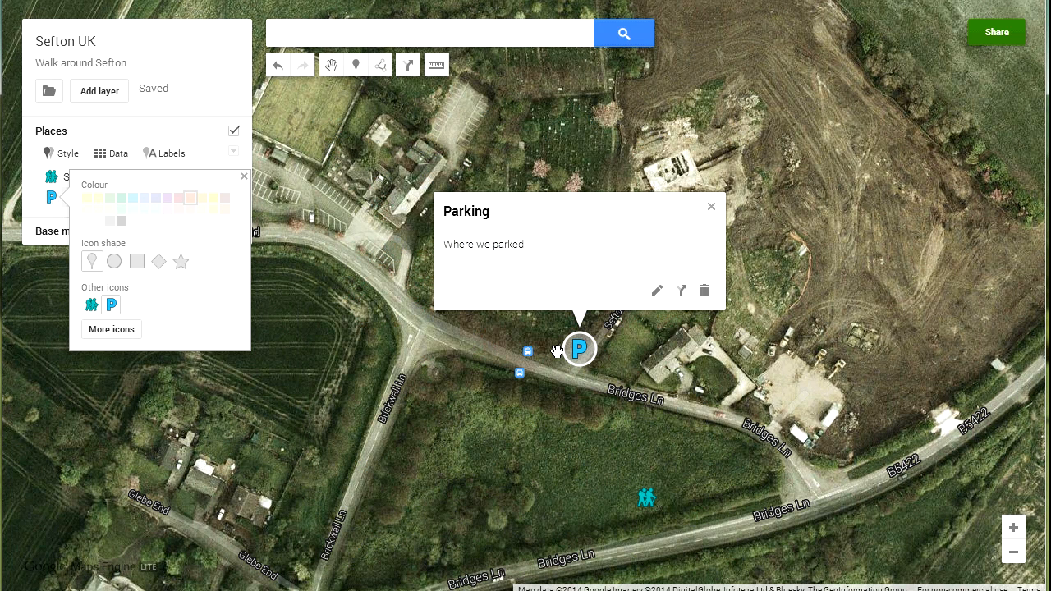
left_click(244, 177)
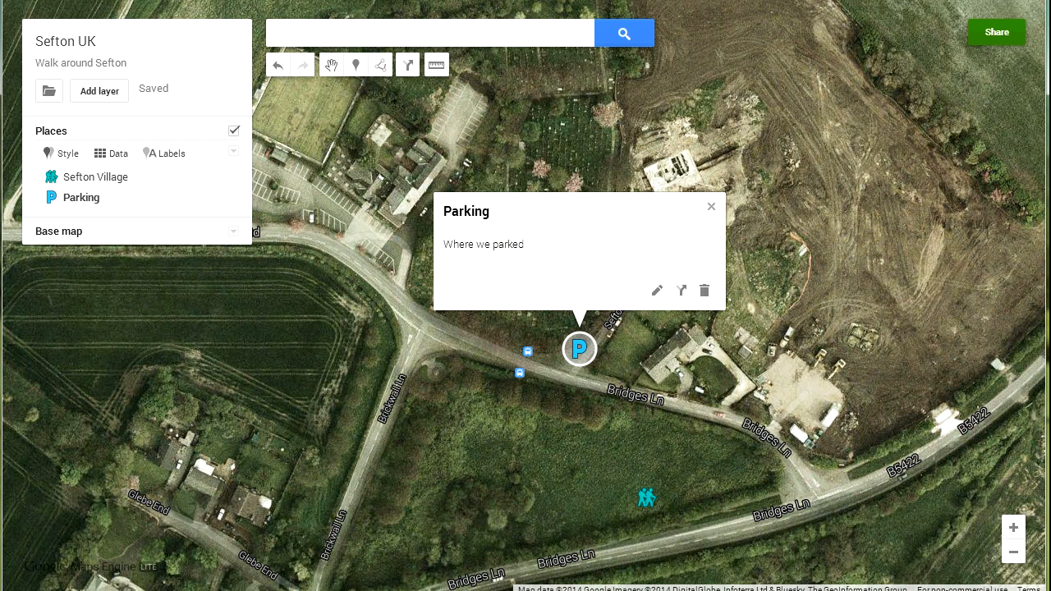
left_click(713, 210)
Review the Sefton Village and Parking markers on the wider map by viewing and closing their details
left_click_drag(542, 476, 490, 357)
scroll(488, 357, "down", 3)
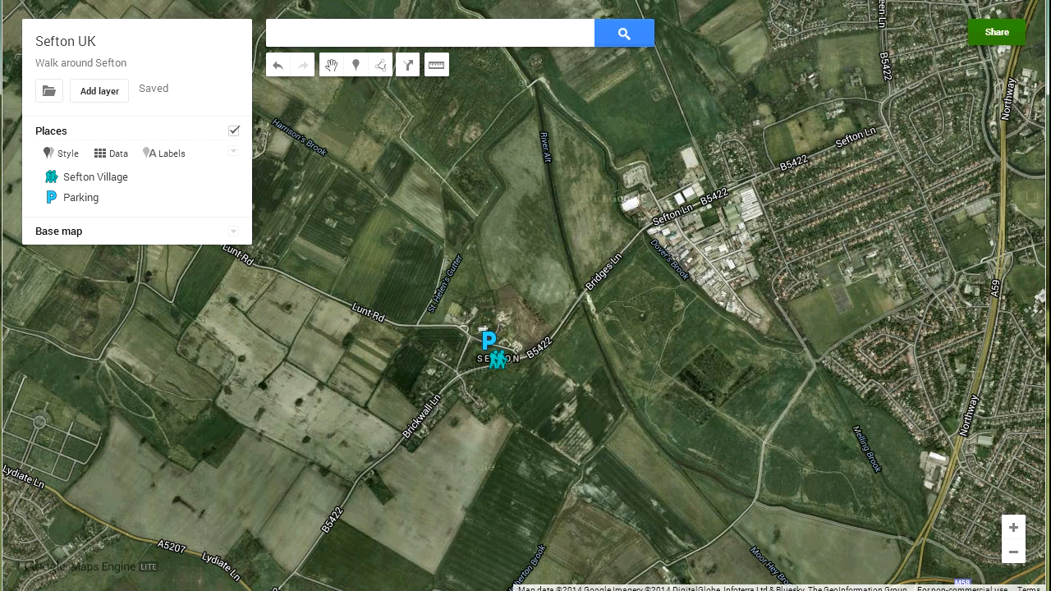
left_click(498, 360)
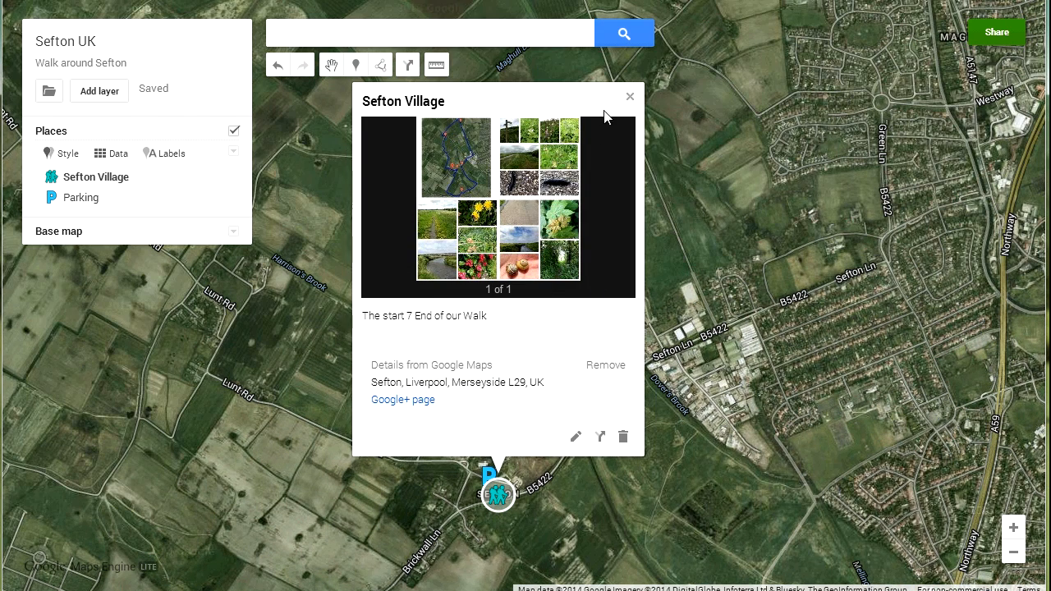
left_click(630, 96)
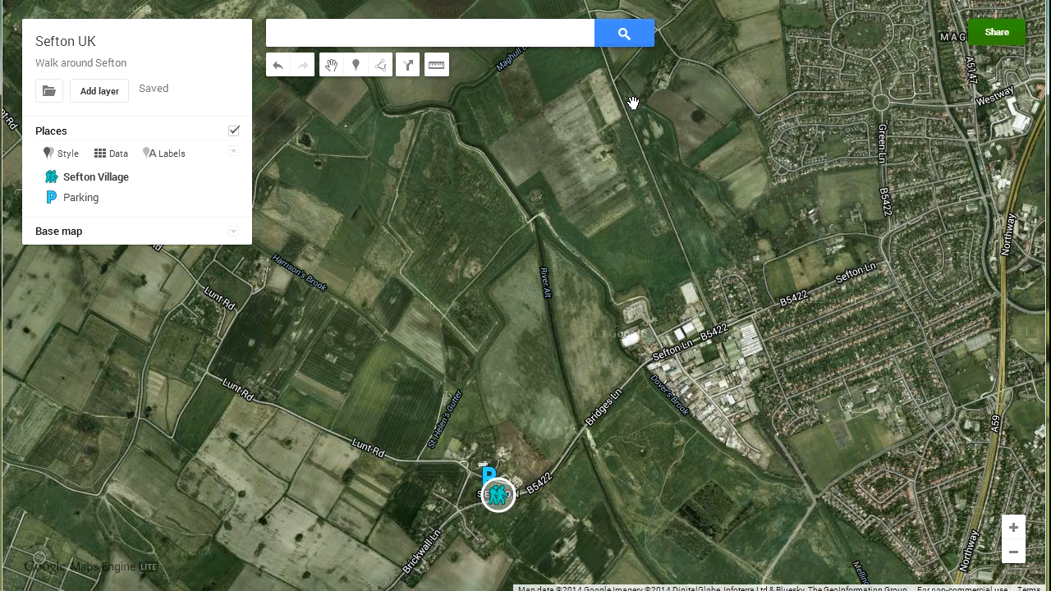
left_click(490, 479)
left_click(623, 335)
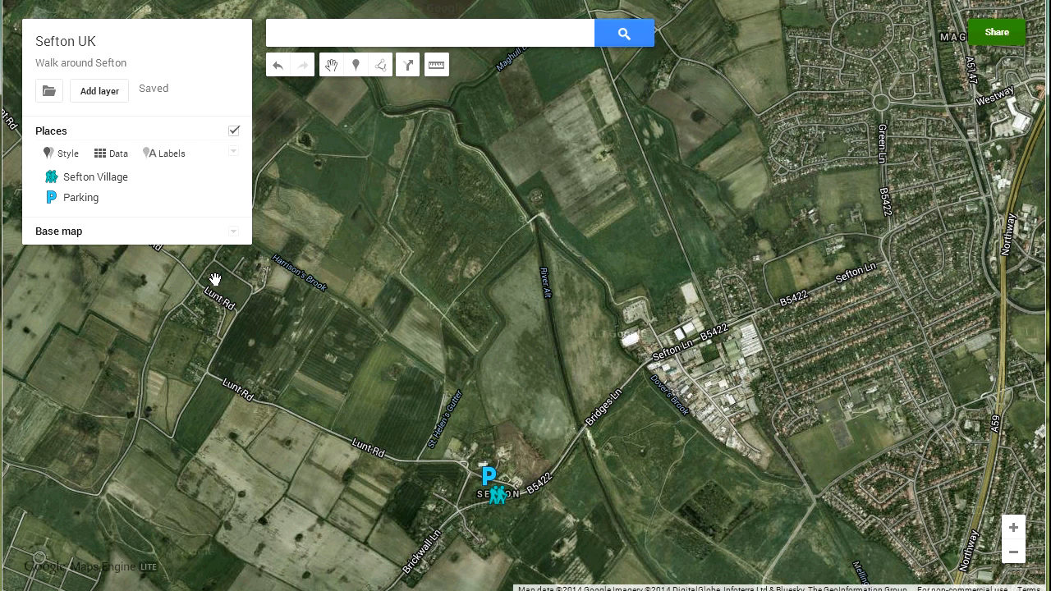
Add a new layer to the map and name it "Photographs"
left_click(99, 91)
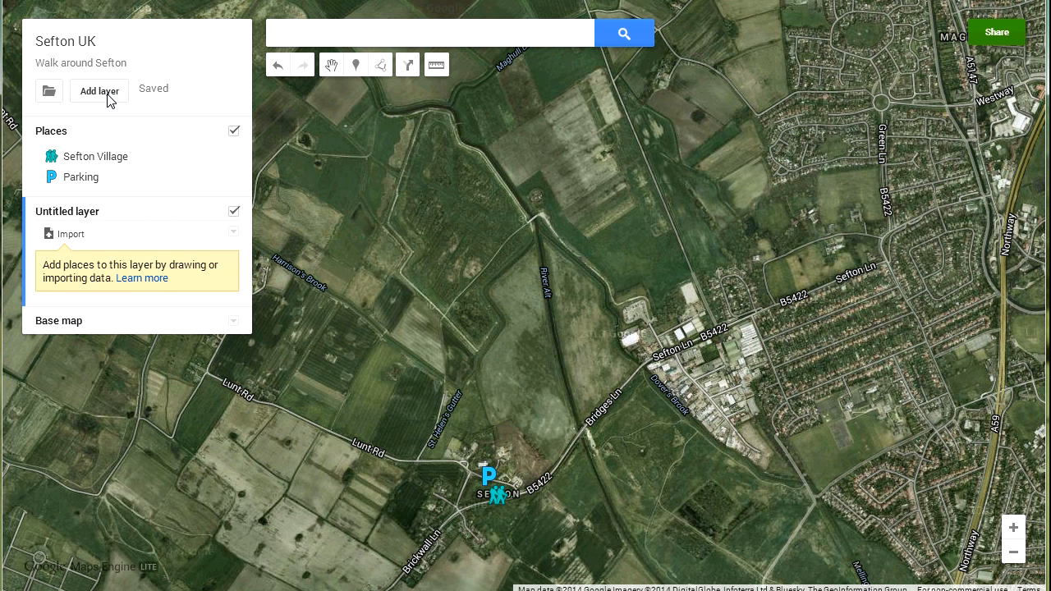
left_click(85, 213)
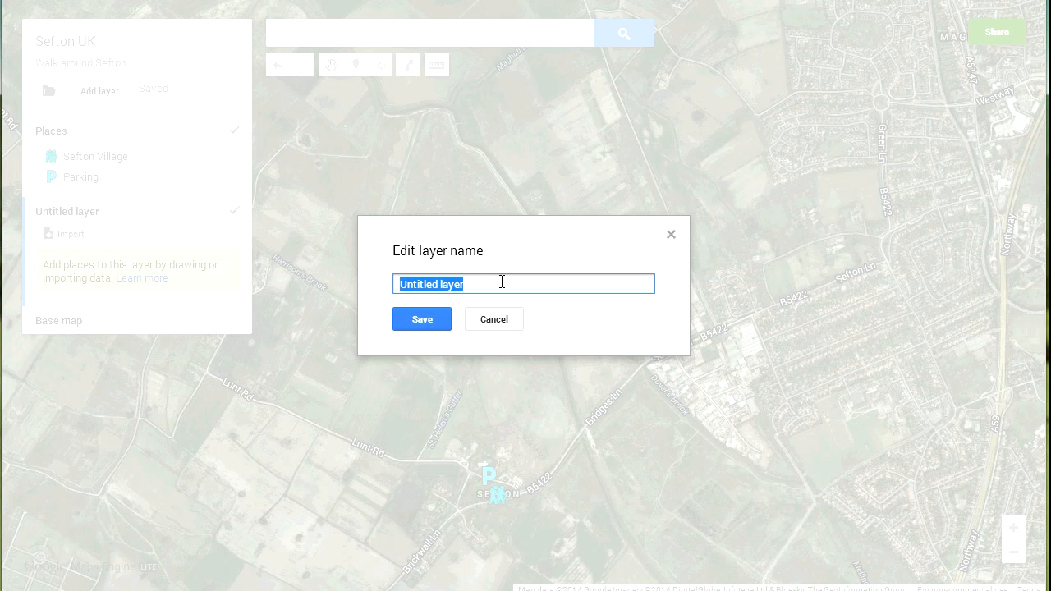
type("Photographs")
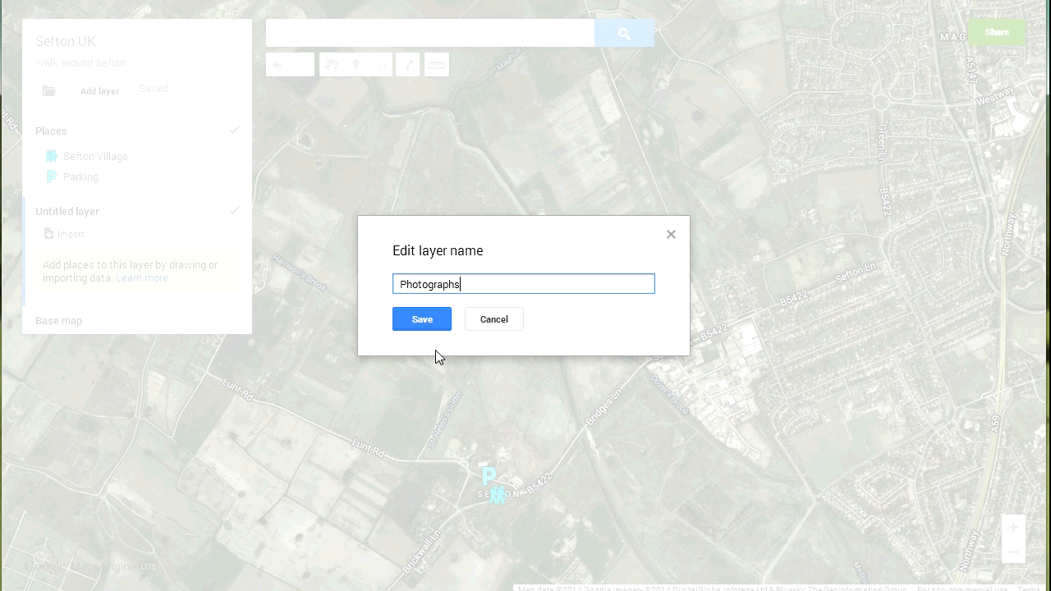
left_click(432, 325)
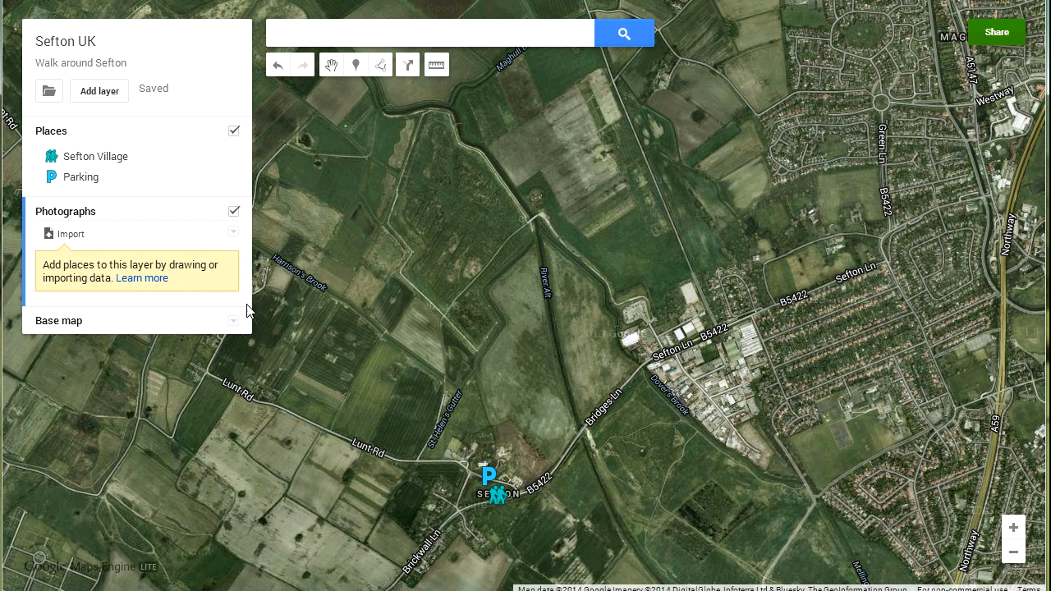
Place a new marker in the Photographs layer at the path junction between Harrison's Brook and St Helen's Gutter
left_click_drag(372, 469, 415, 405)
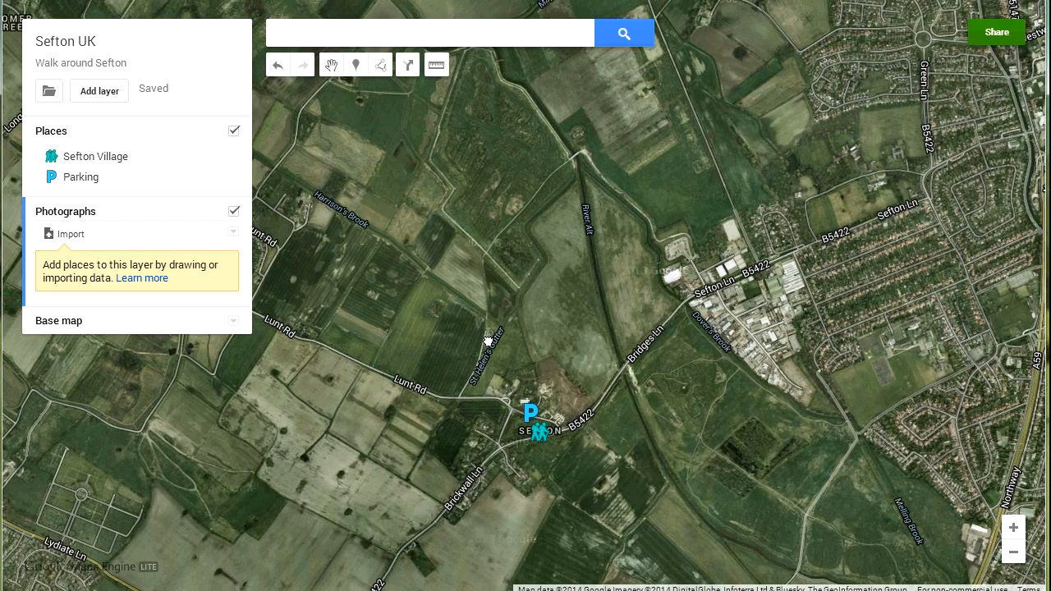
left_click_drag(488, 341, 462, 377)
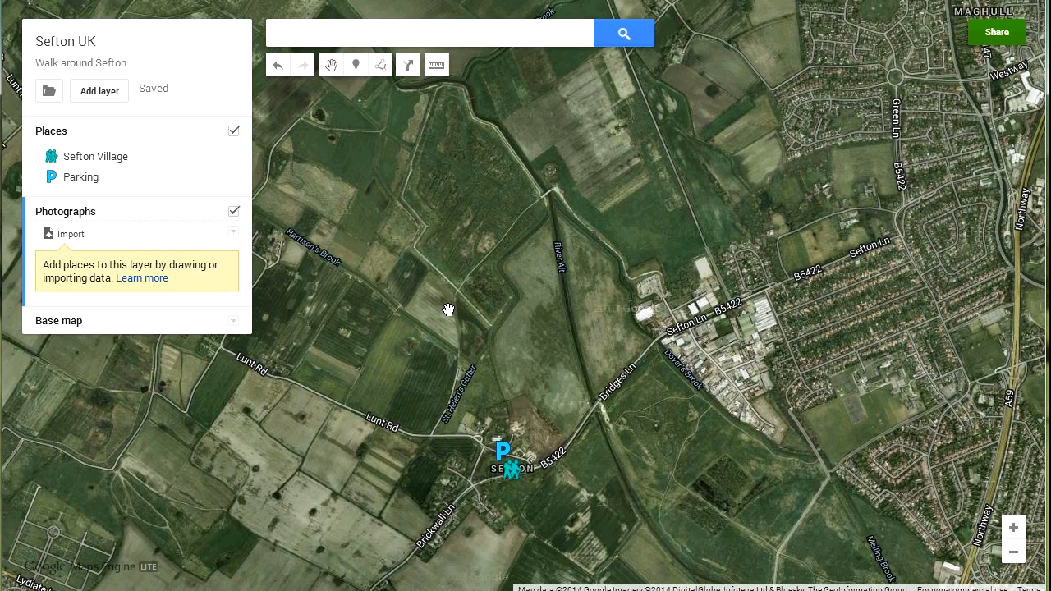
scroll(447, 310, "up", 2)
left_click_drag(455, 289, 465, 420)
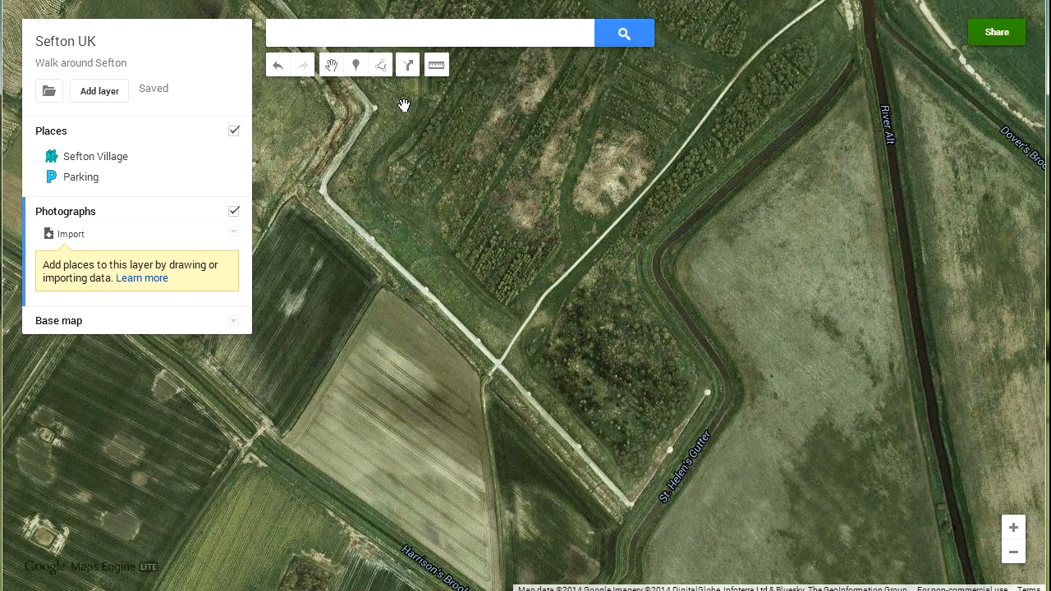
left_click(355, 65)
left_click(488, 373)
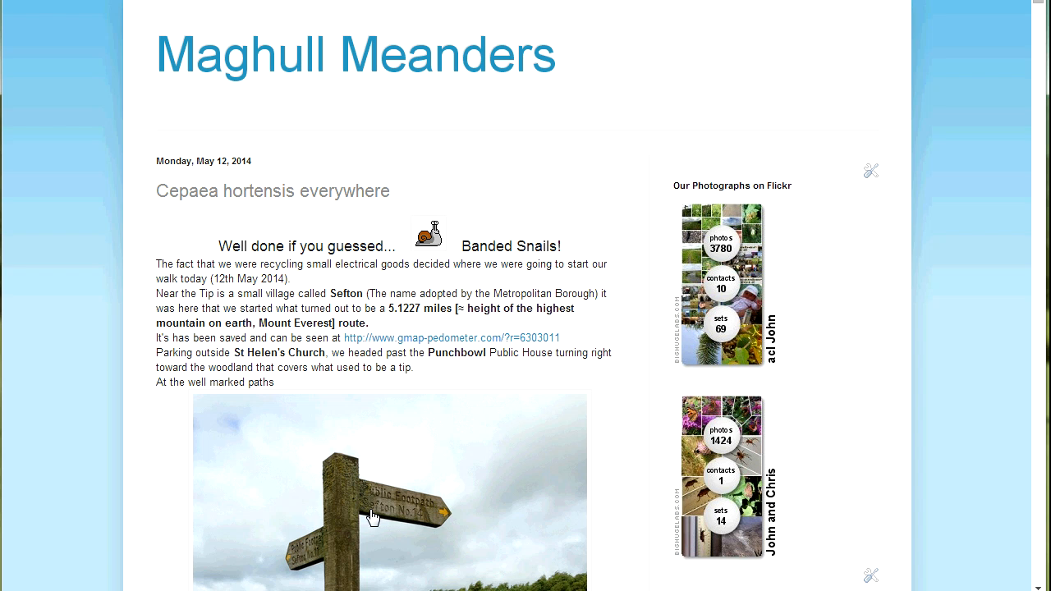
Switch to the Maghull Meanders blog post and copy the image URL of the public footpath signpost photo
scroll(371, 517, "down", 3)
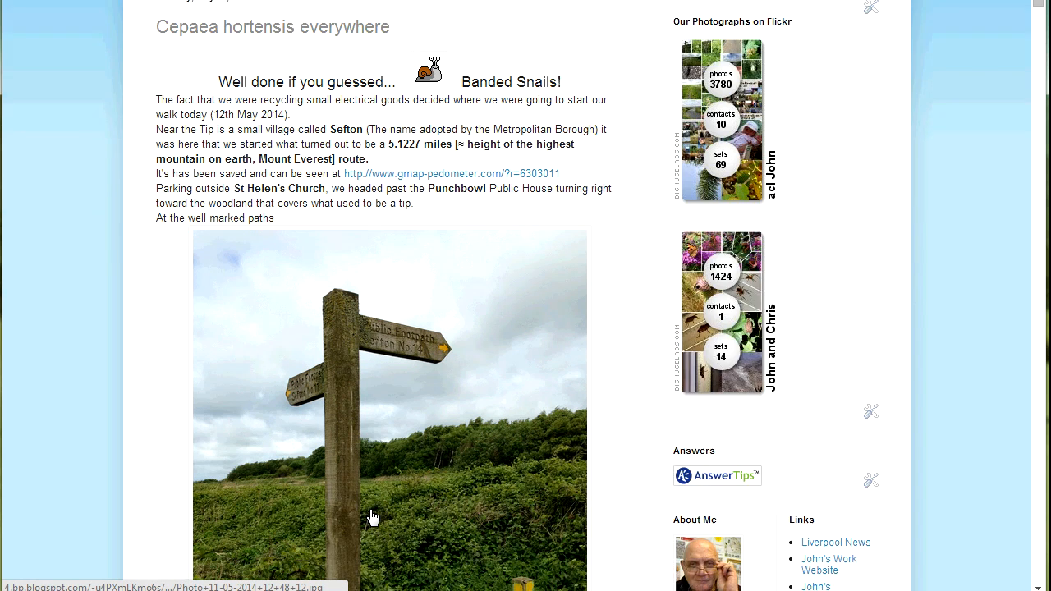
scroll(369, 517, "down", 2)
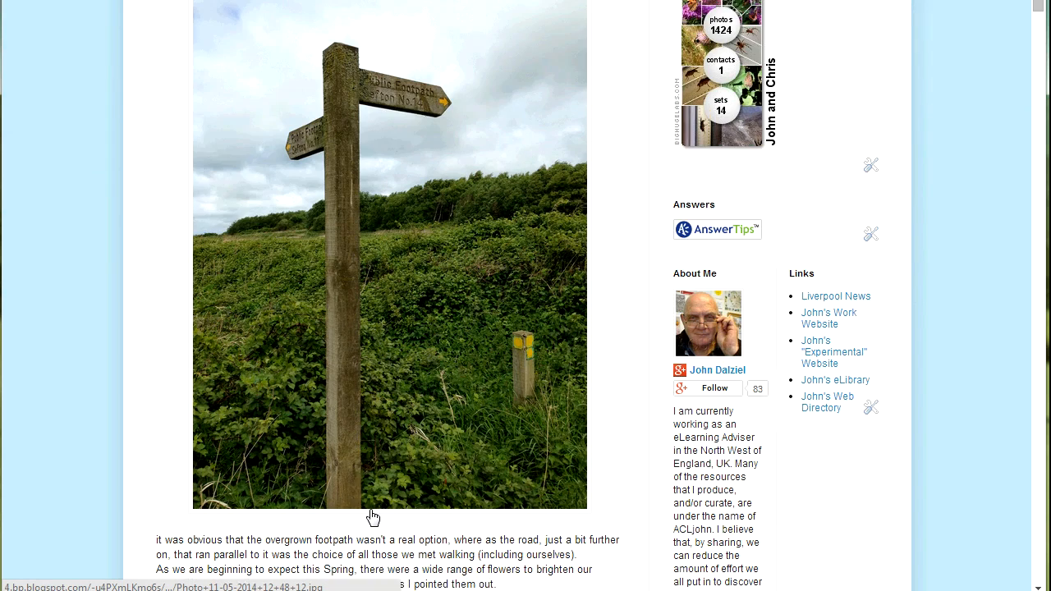
right_click(359, 281)
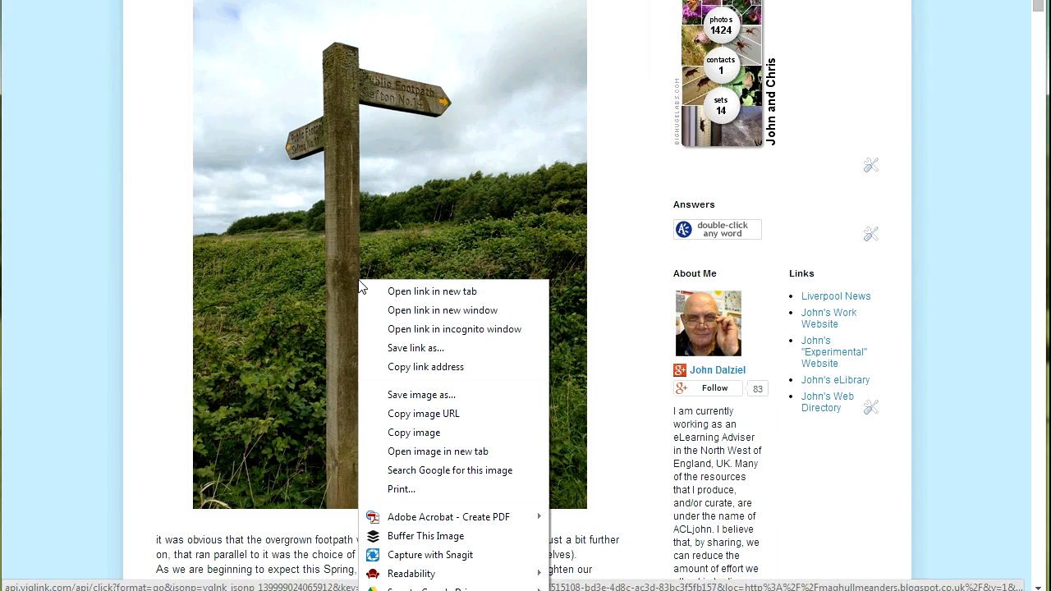
left_click(422, 417)
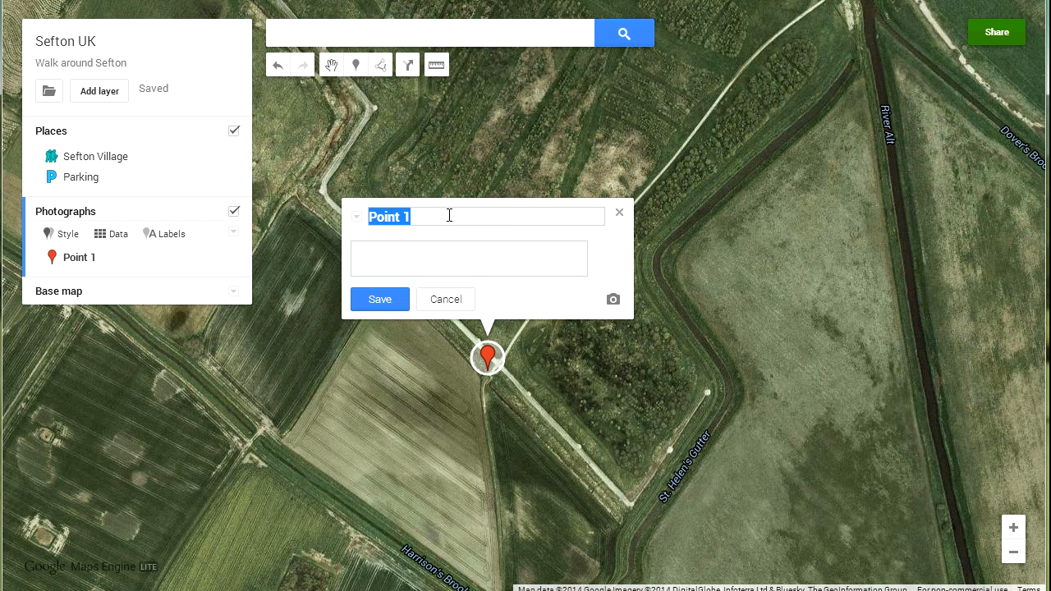
Title the new marker "Signposts", describe it as "Choice Time", attach the signpost photo by its copied image URL and save
type("Signposts")
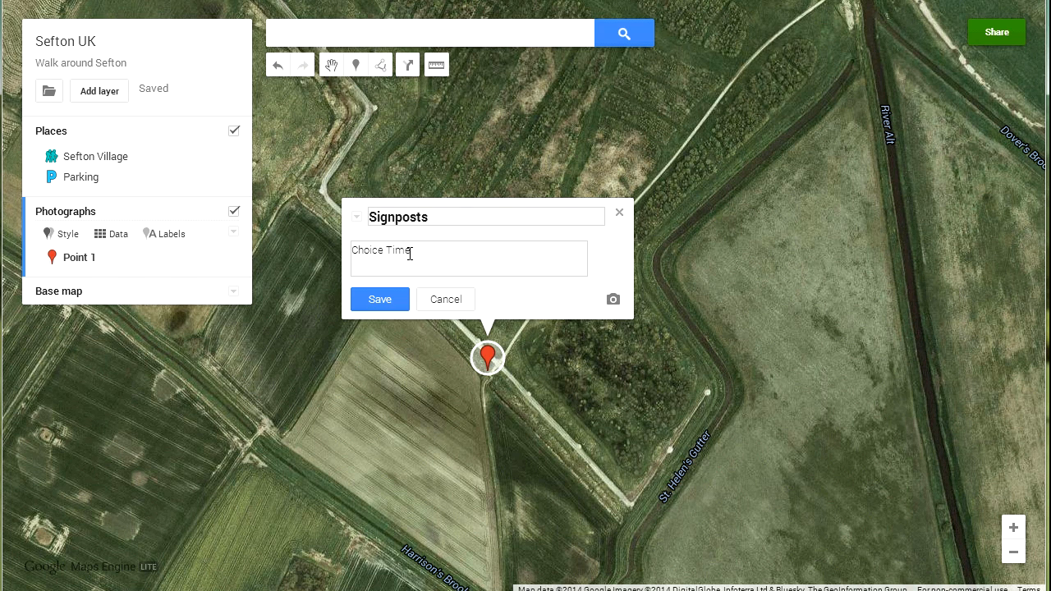
left_click(613, 304)
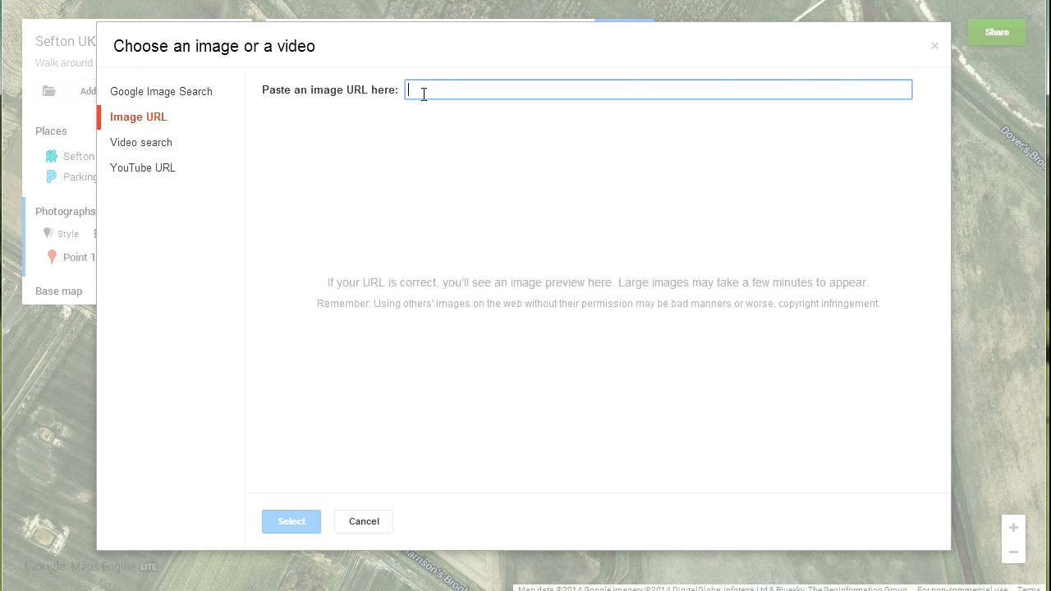
key("ctrl+v")
left_click(281, 525)
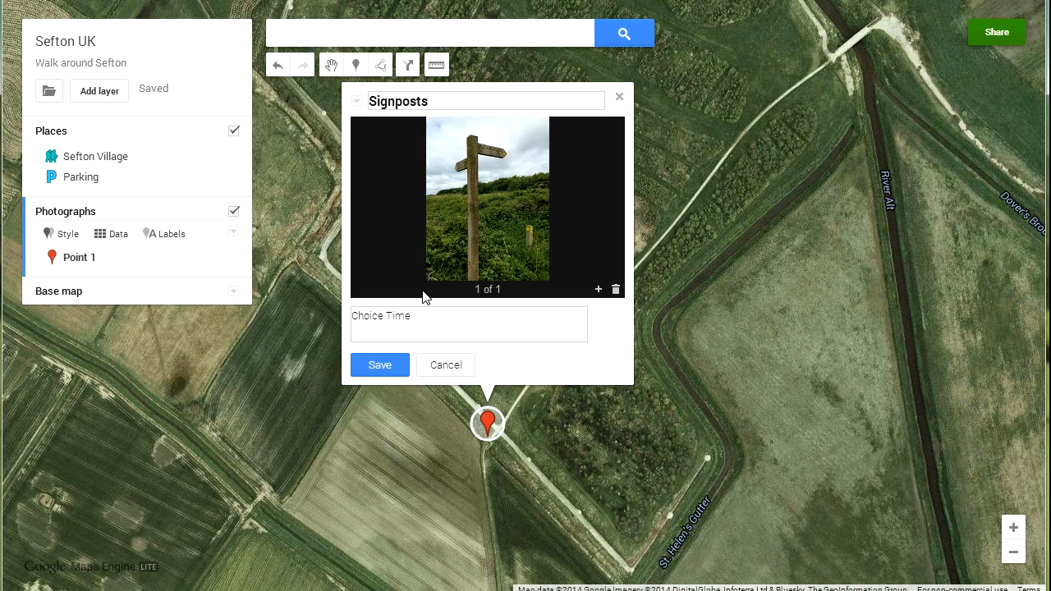
left_click(382, 367)
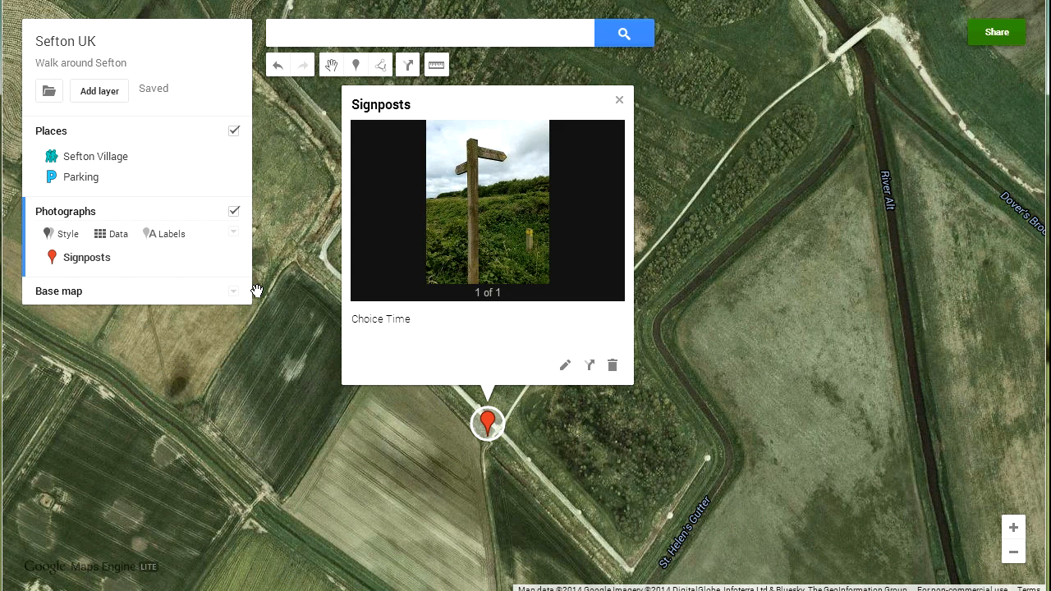
Change the Signposts marker's icon to the teal half-fan from the Recreational Activities icons, and close its style options and info window
left_click(227, 260)
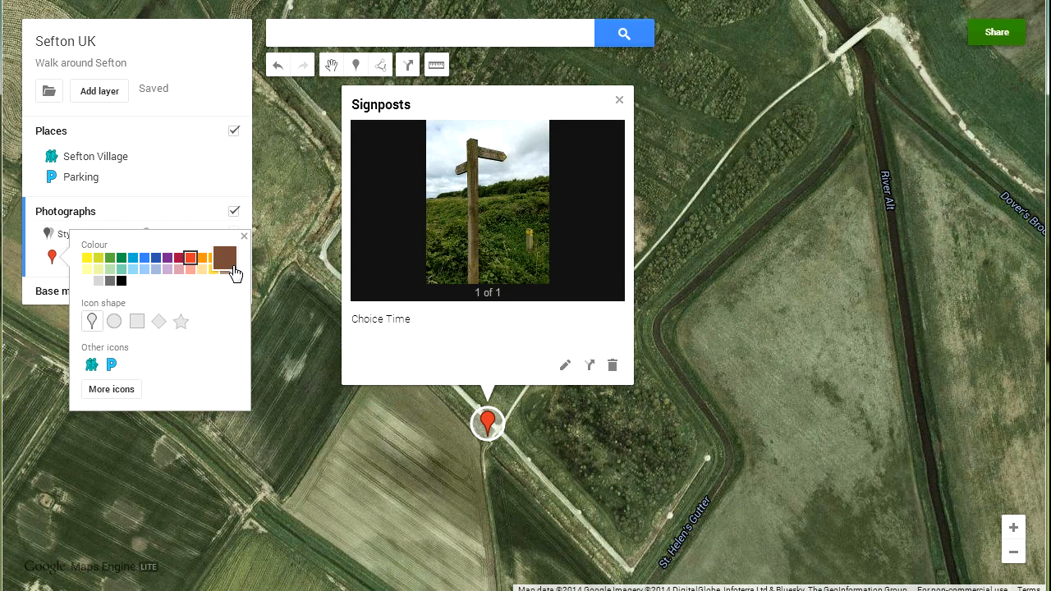
left_click(112, 391)
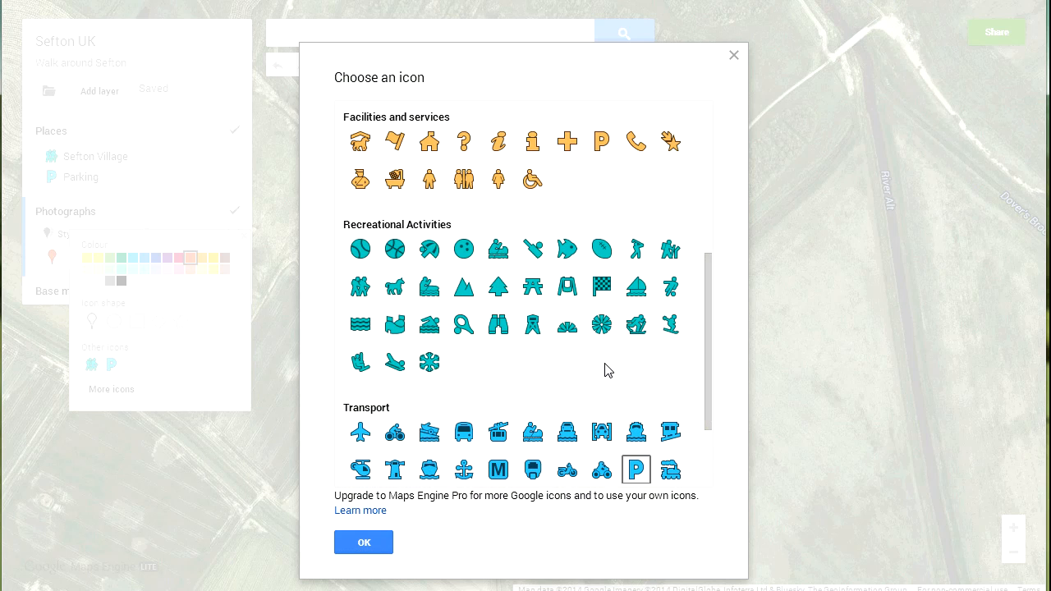
left_click(567, 330)
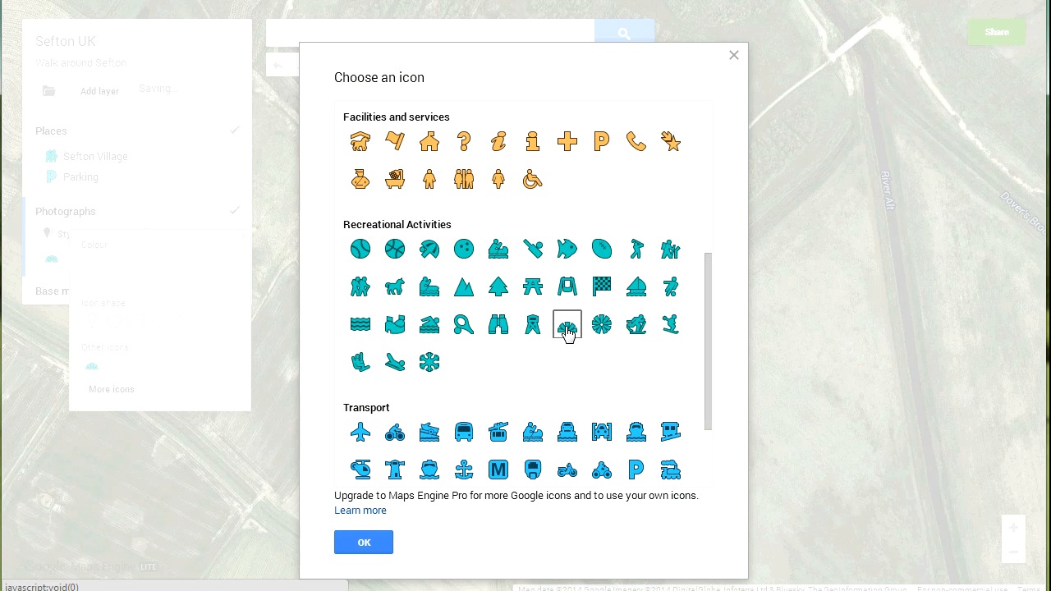
left_click(379, 543)
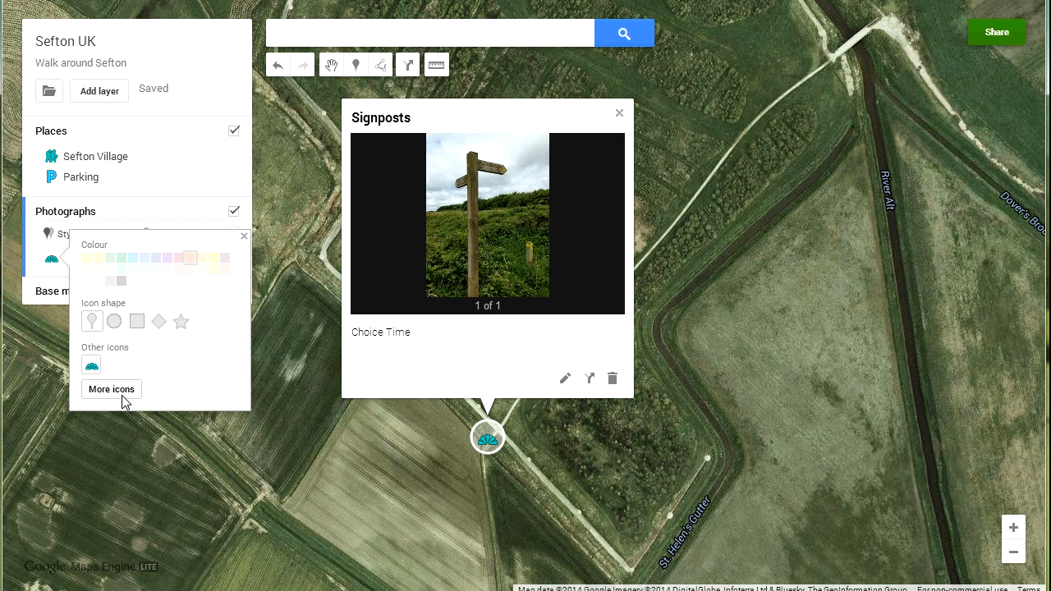
left_click(244, 235)
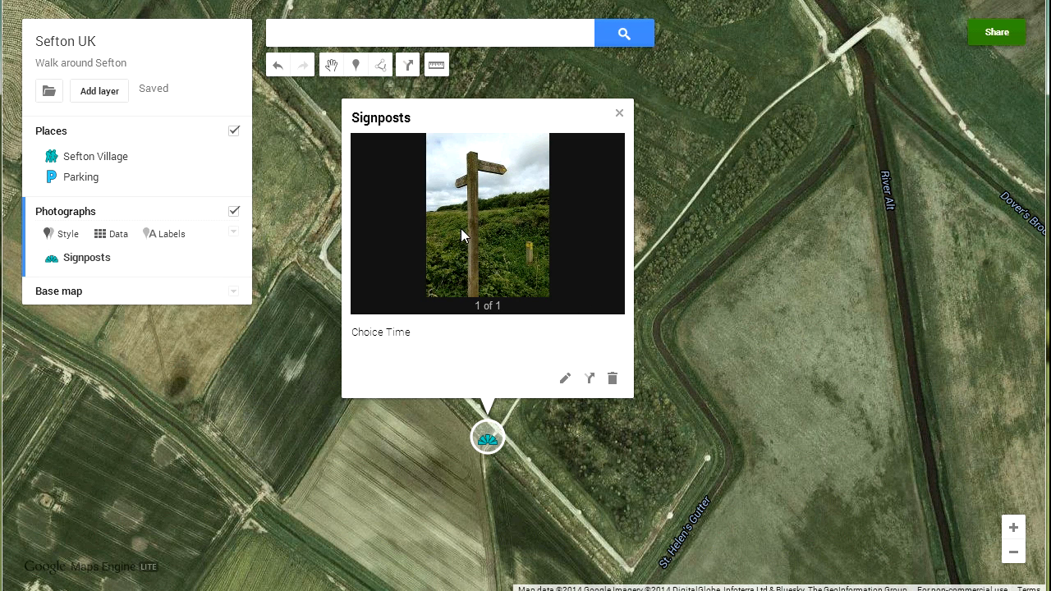
left_click(620, 113)
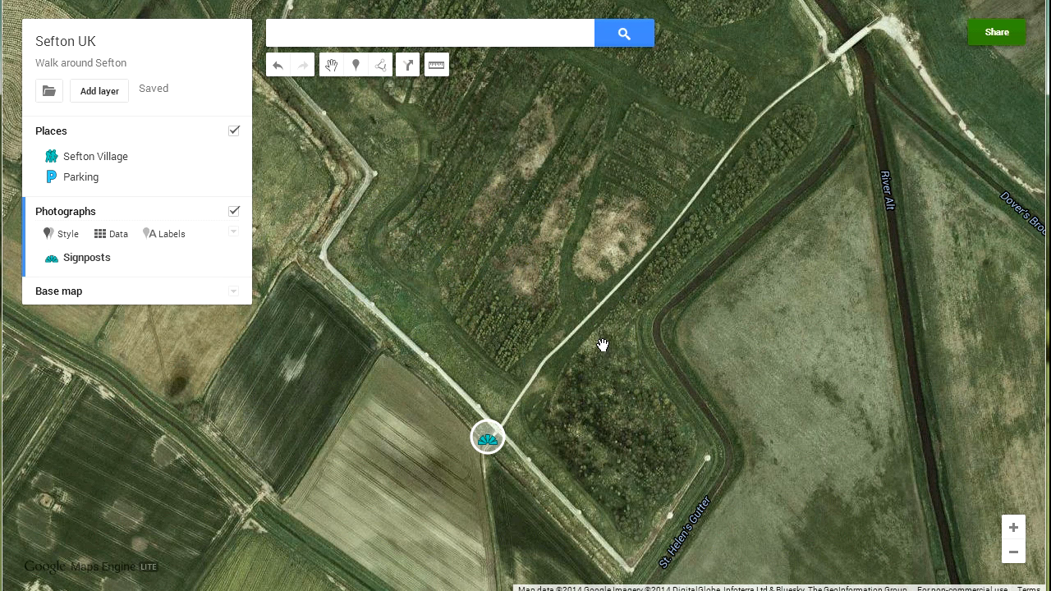
Check each layer's markers on the wider map by hiding and showing the Photographs layer, and the Places layer after it
scroll(600, 384, "down", 2)
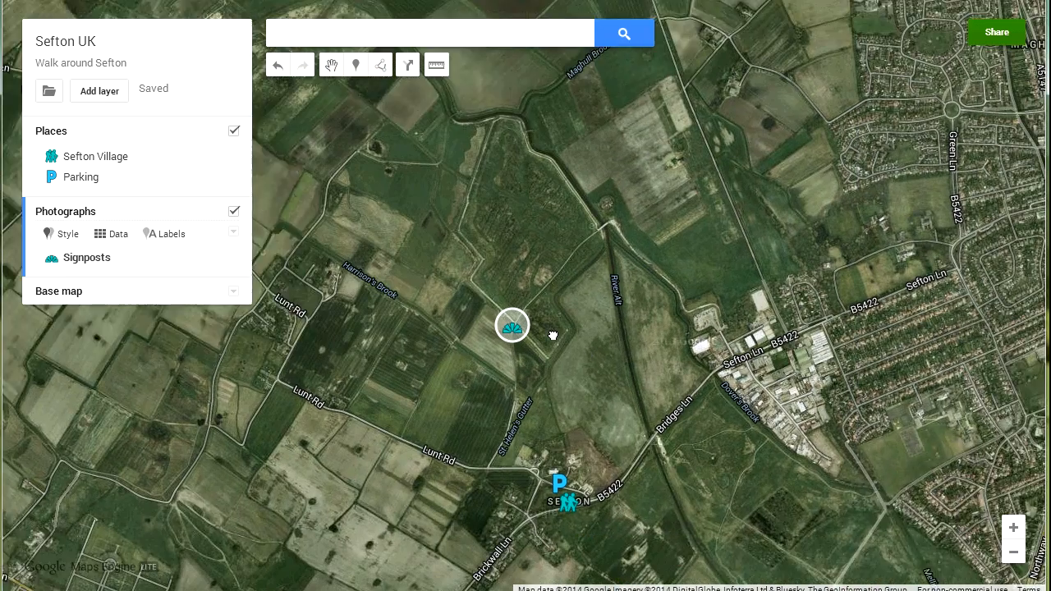
left_click_drag(553, 336, 488, 272)
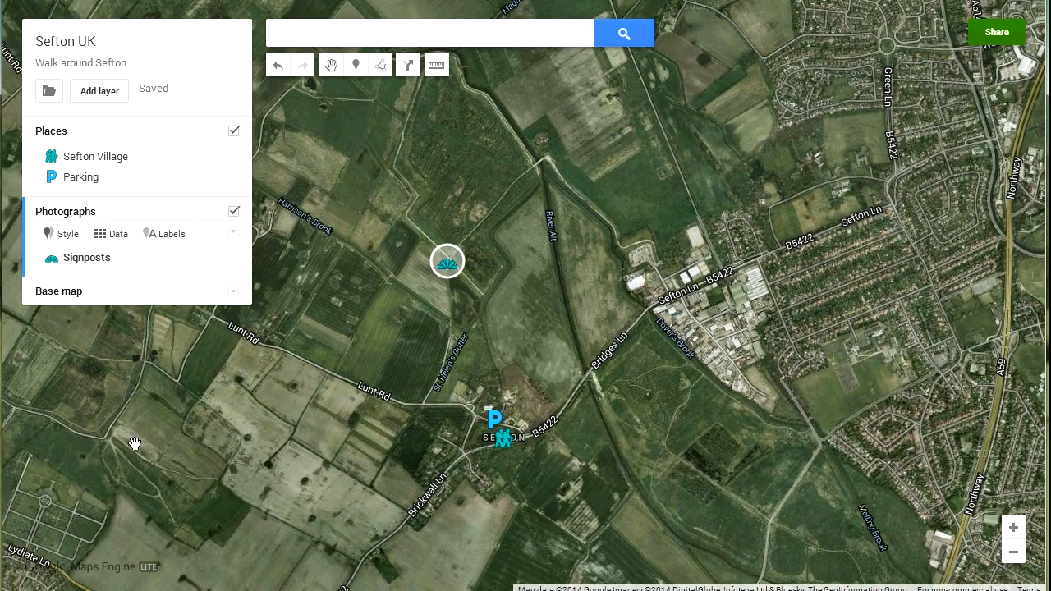
left_click(234, 211)
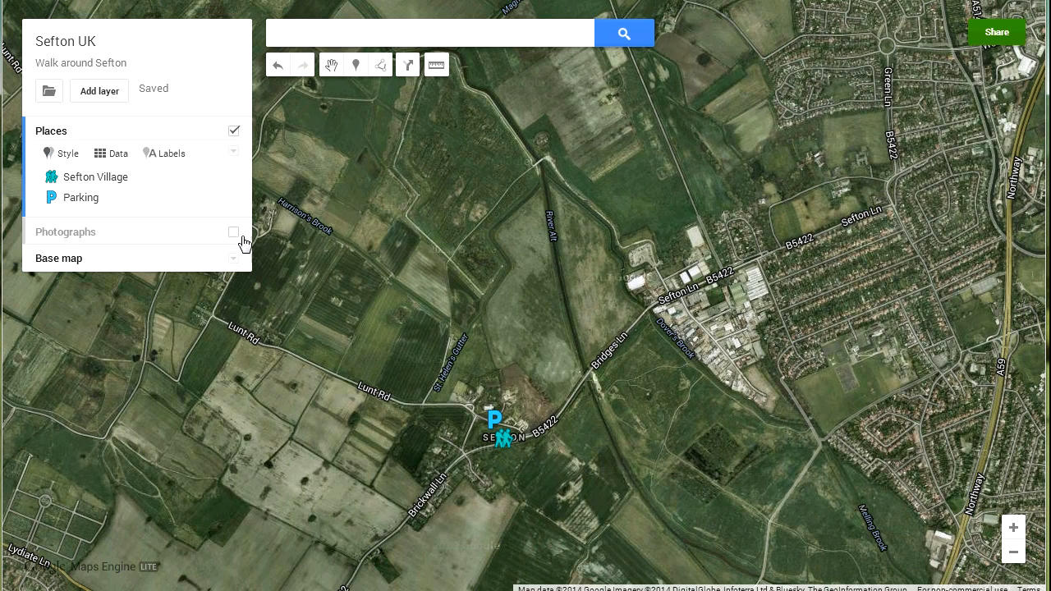
left_click(232, 233)
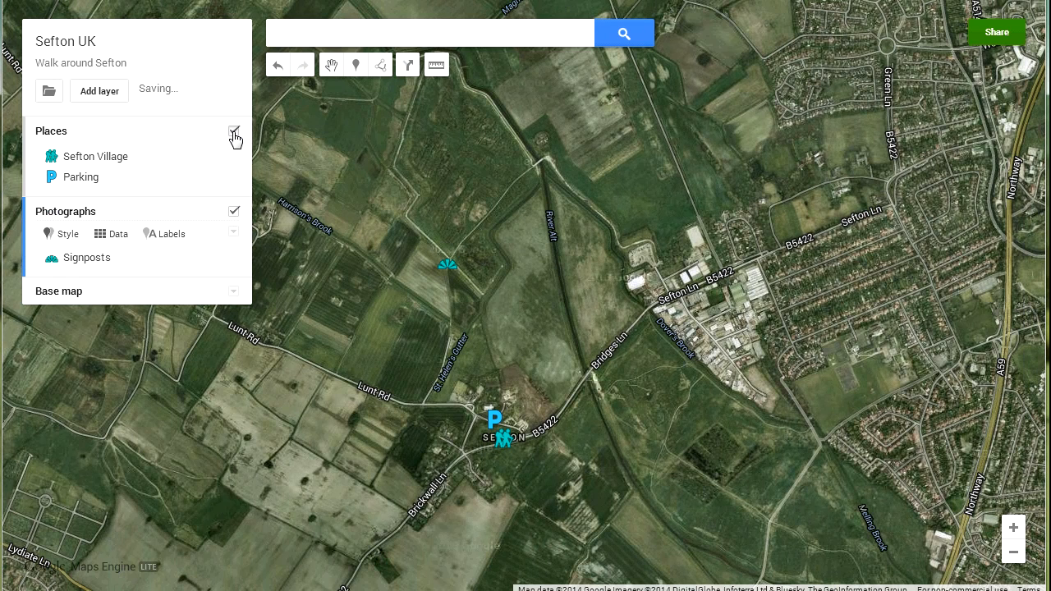
left_click(234, 131)
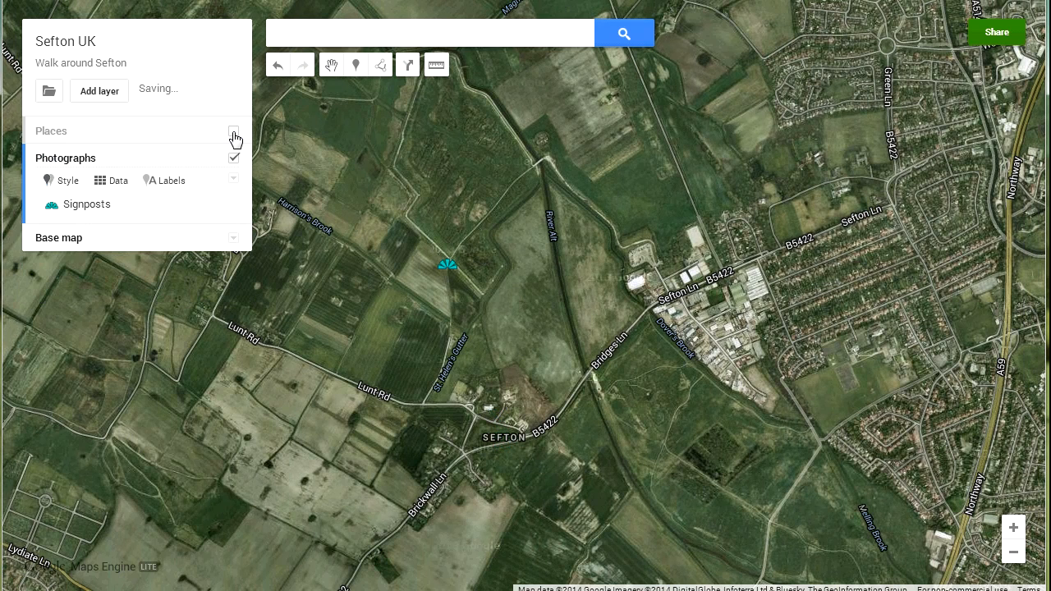
left_click(234, 133)
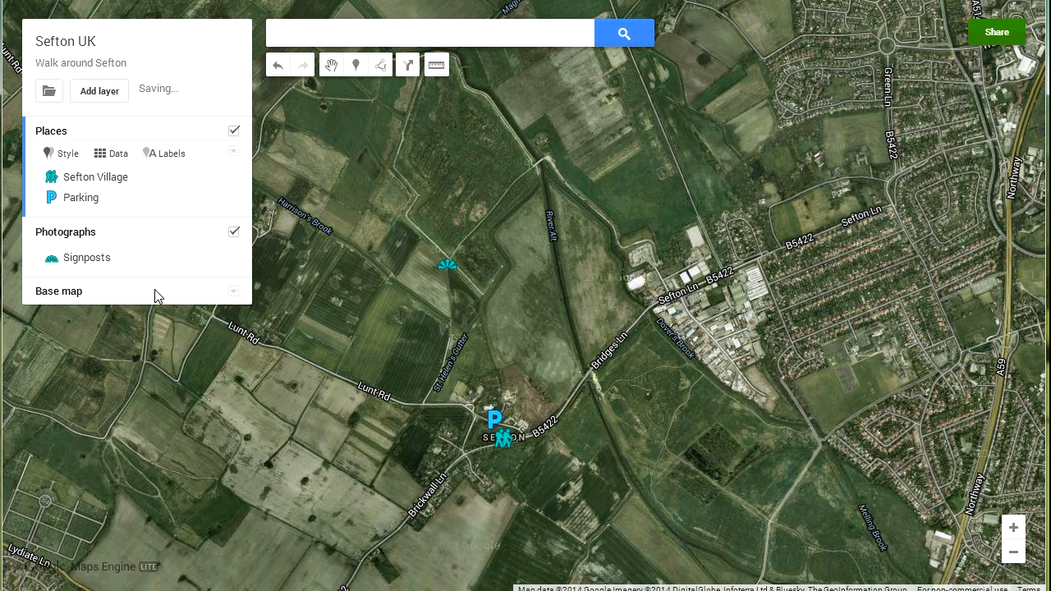
Make the Photographs layer active and copy the image URL of the Showrick Bridge photo from the Maghull Meanders blog post
left_click(89, 234)
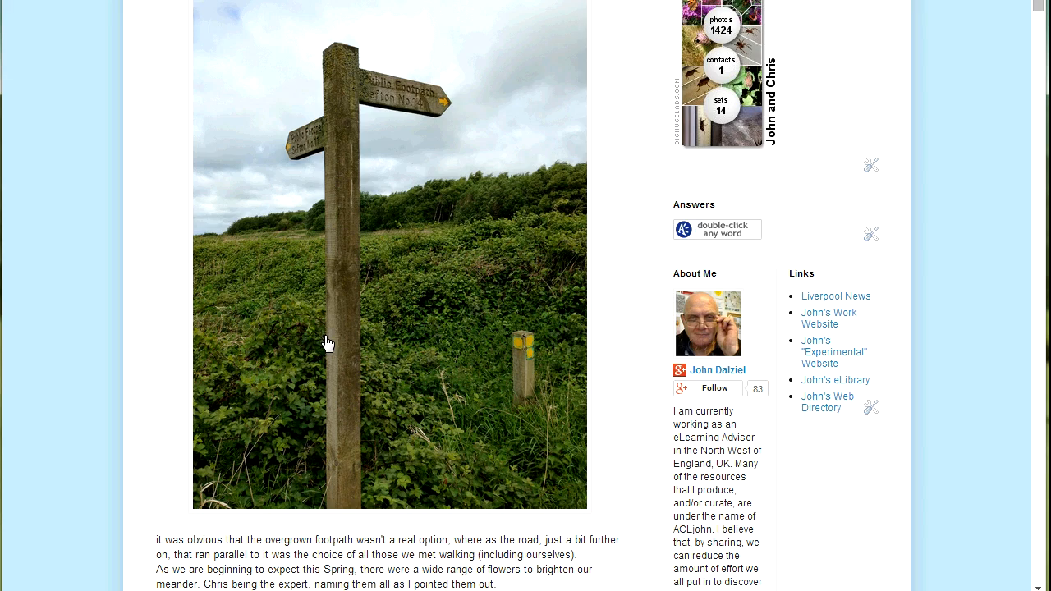
scroll(329, 347, "down", 4)
scroll(326, 343, "down", 10)
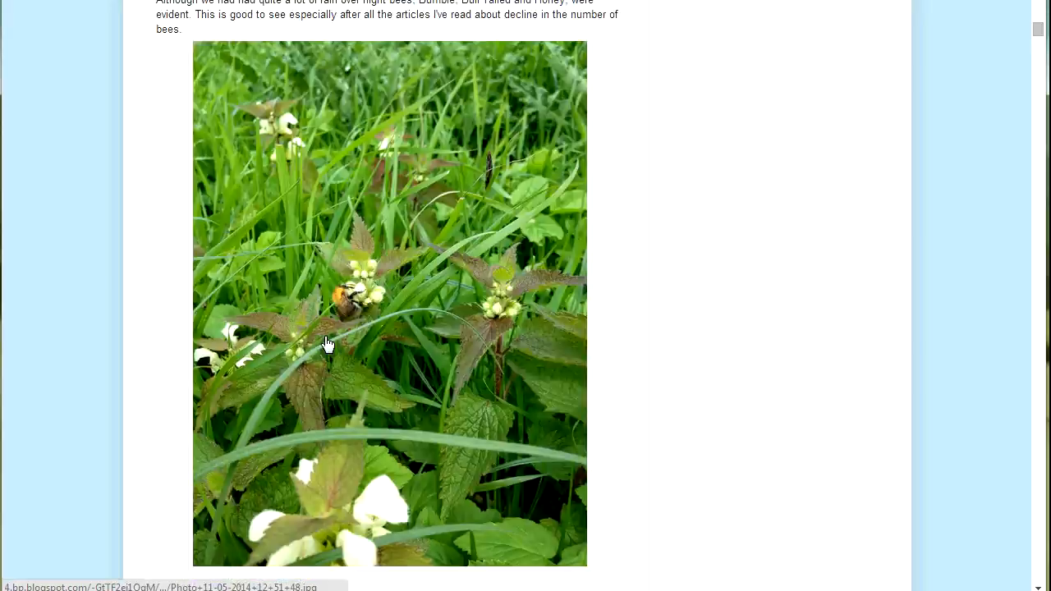
scroll(327, 345, "down", 6)
scroll(326, 344, "down", 5)
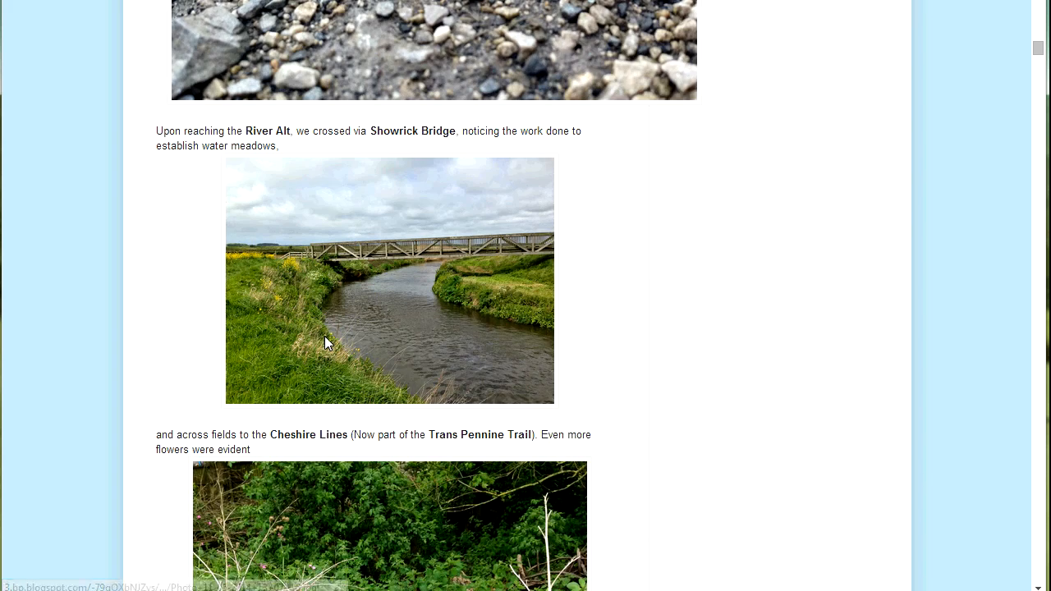
right_click(375, 284)
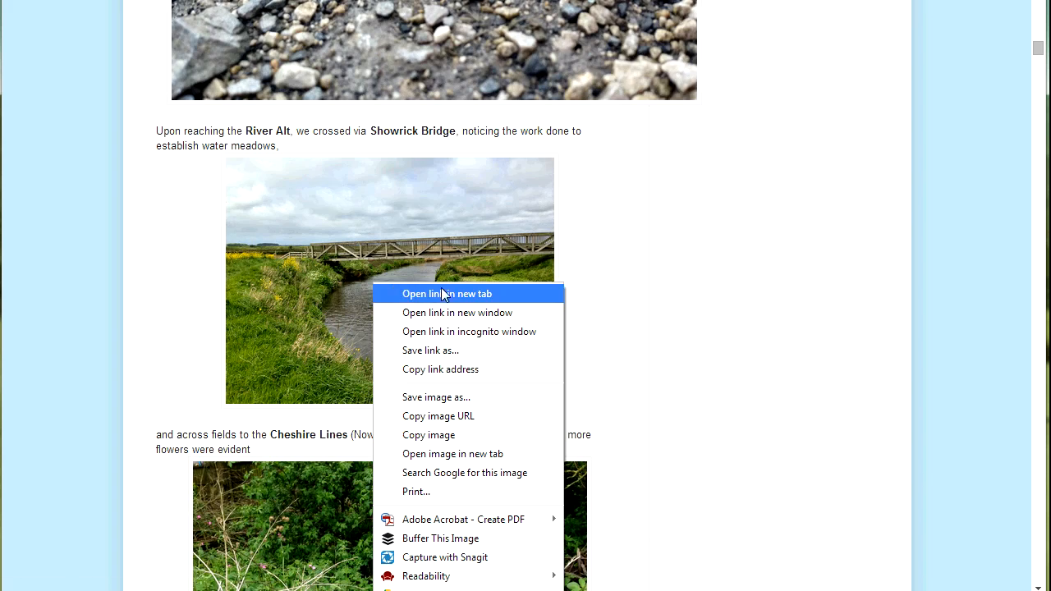
left_click(447, 419)
Return to the Sefton UK map and place a new Photographs marker on the river bend just west of the River Alt label
left_click(644, 1)
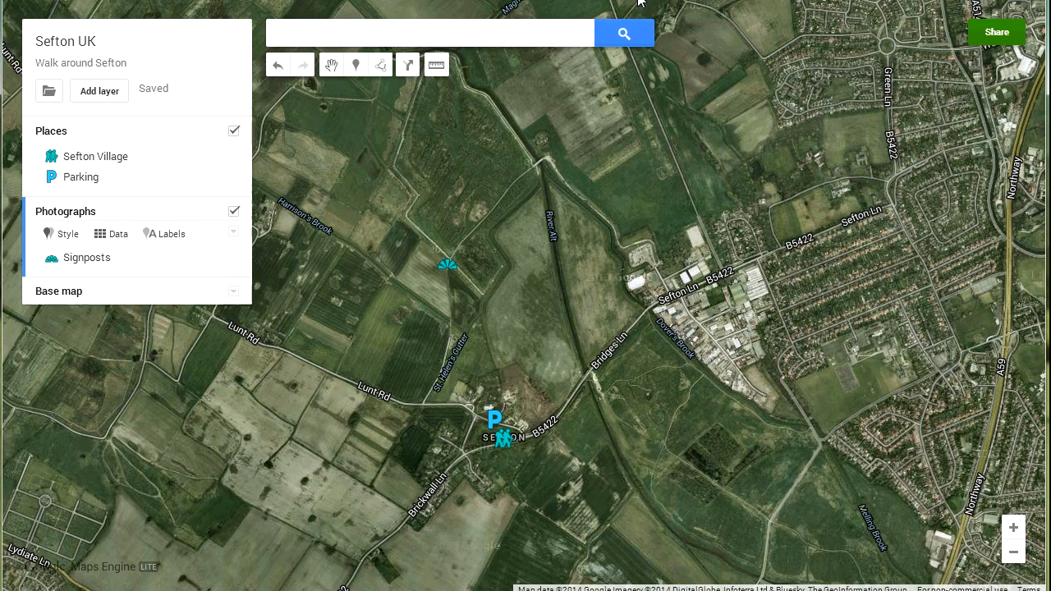
left_click_drag(507, 246, 384, 362)
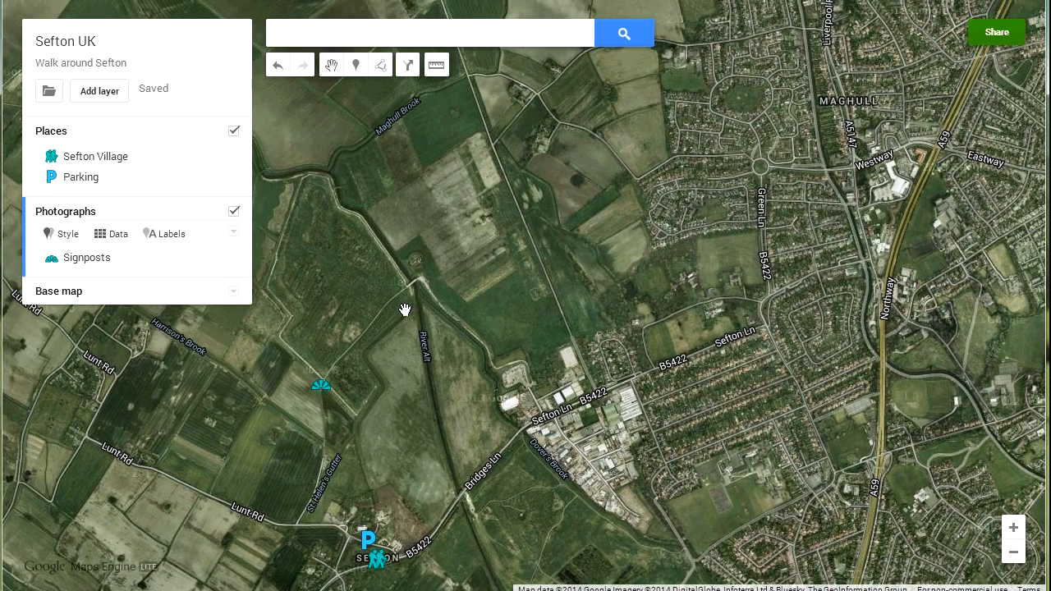
scroll(406, 309, "up", 2)
left_click_drag(424, 297, 659, 404)
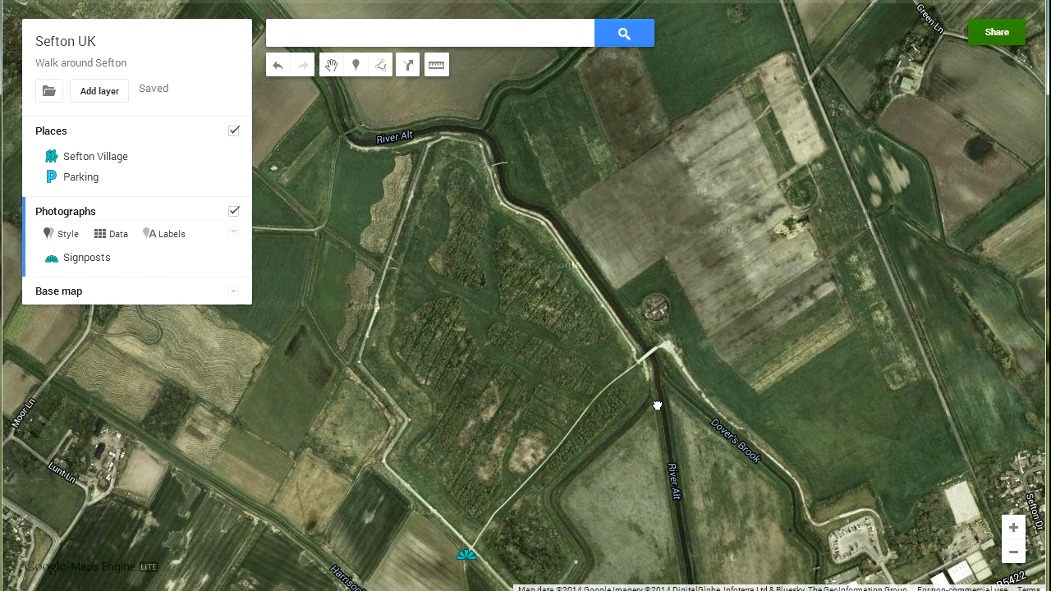
left_click_drag(454, 255, 574, 373)
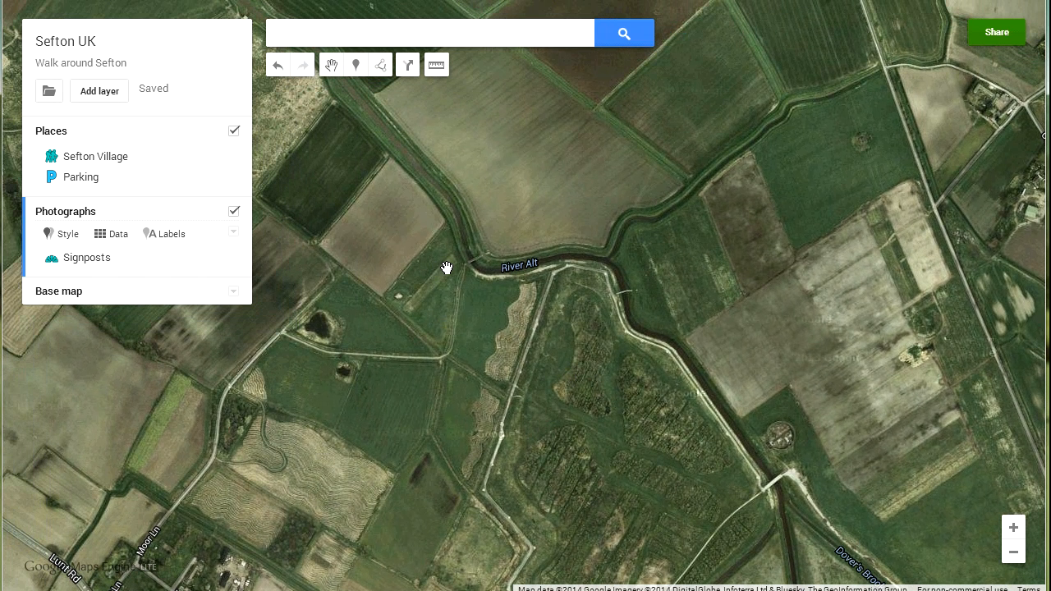
left_click(355, 65)
left_click(479, 274)
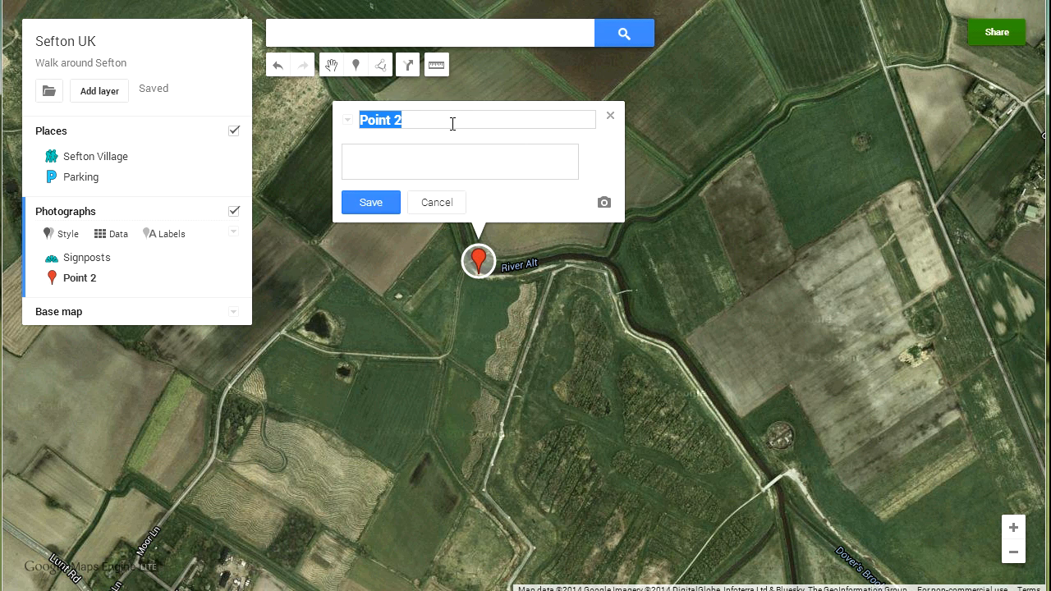
Title the marker "River Alt", describe it as "Where we crossed", attach the bridge photo by its copied image URL and save
type("River Alt")
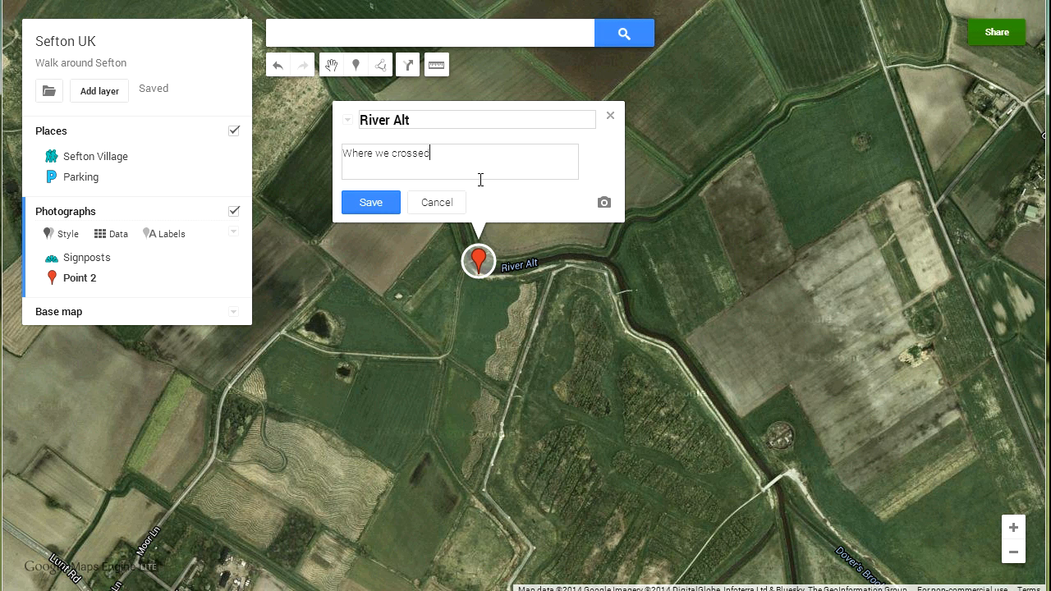
left_click(604, 203)
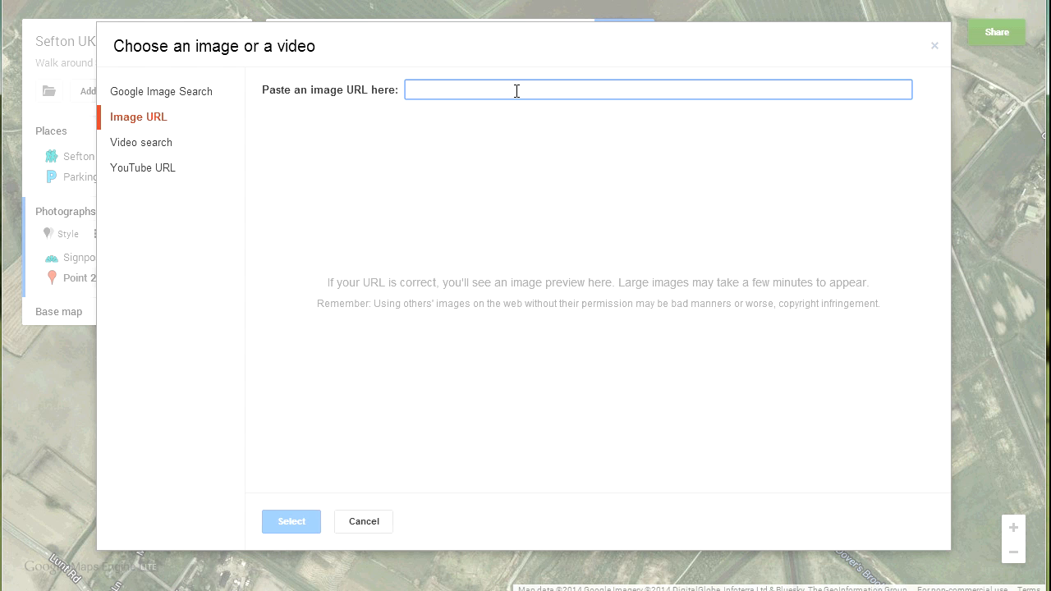
key("ctrl+v")
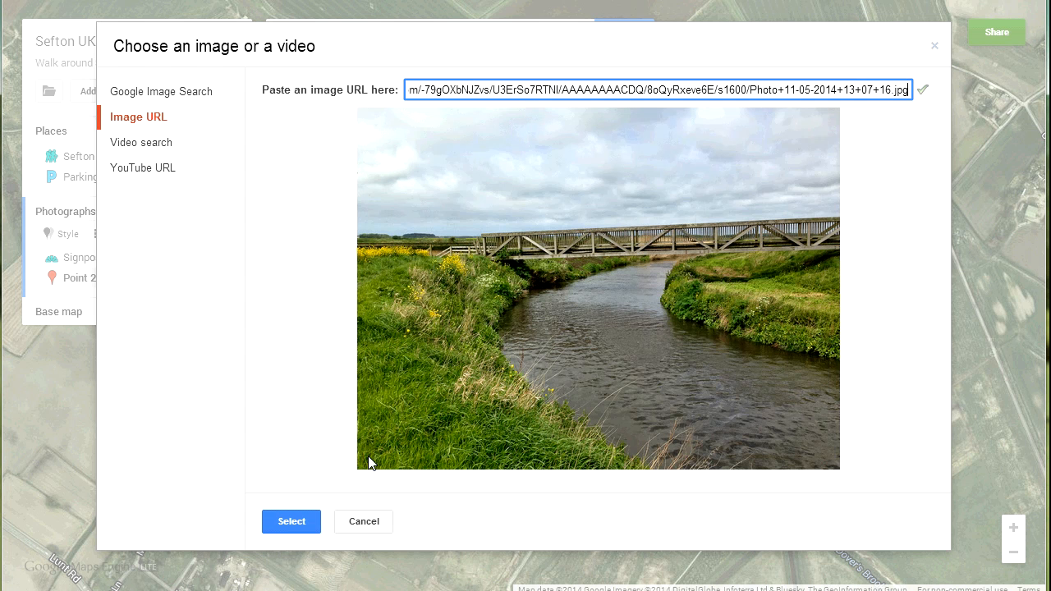
left_click(305, 513)
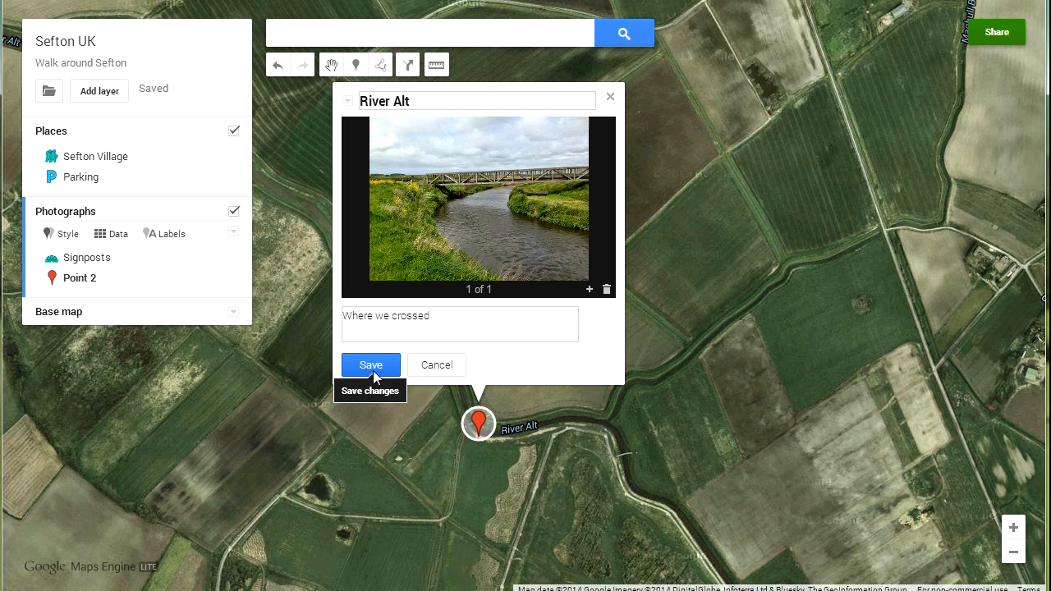
left_click(373, 365)
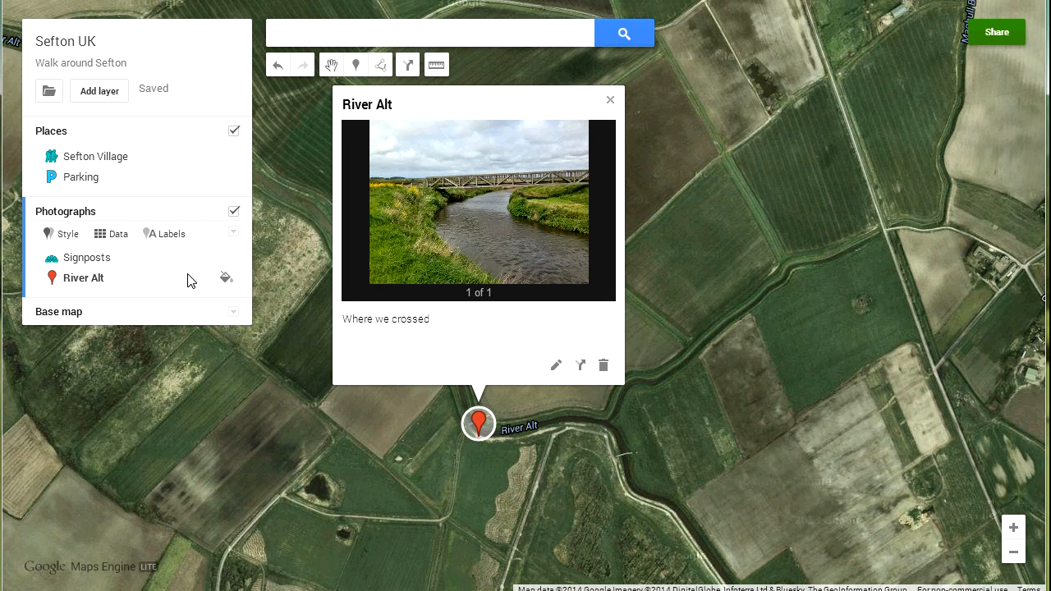
Change the River Alt marker's icon to the teal half-fan already used in the layer, and close its style options and info window
left_click(225, 278)
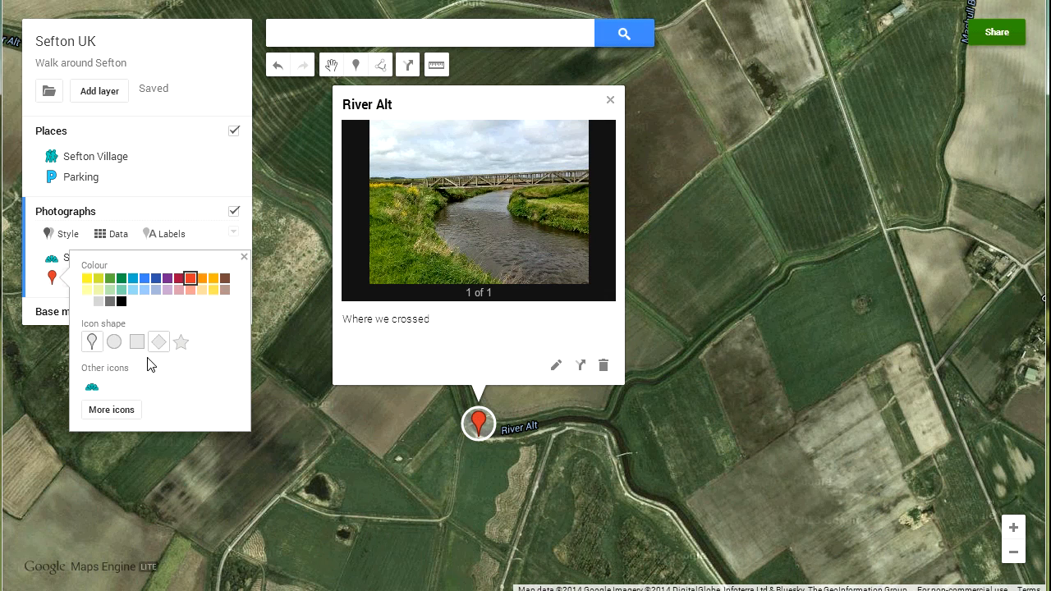
left_click(91, 389)
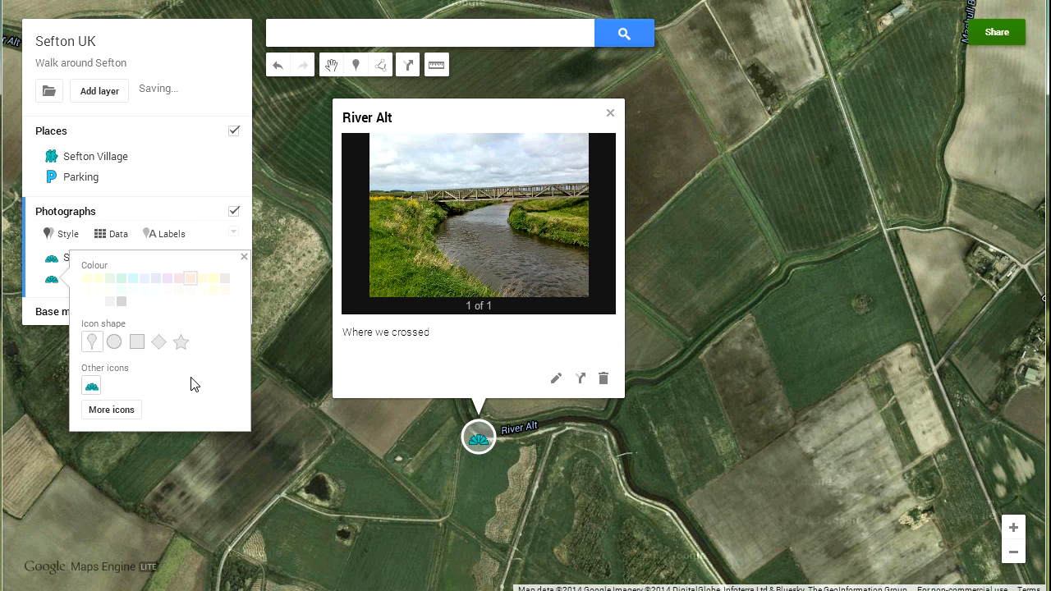
left_click(608, 109)
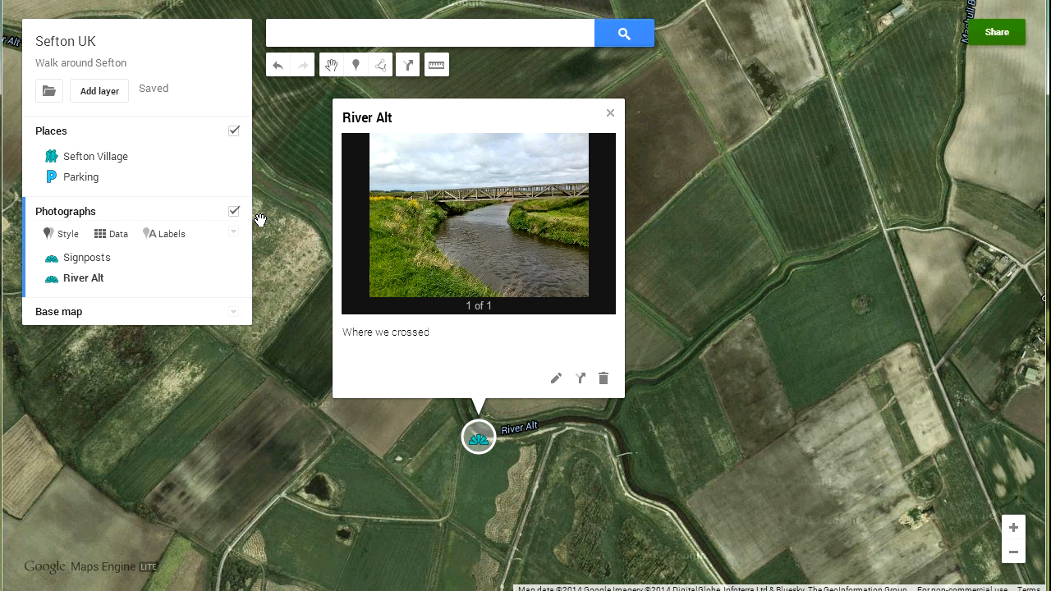
left_click(611, 113)
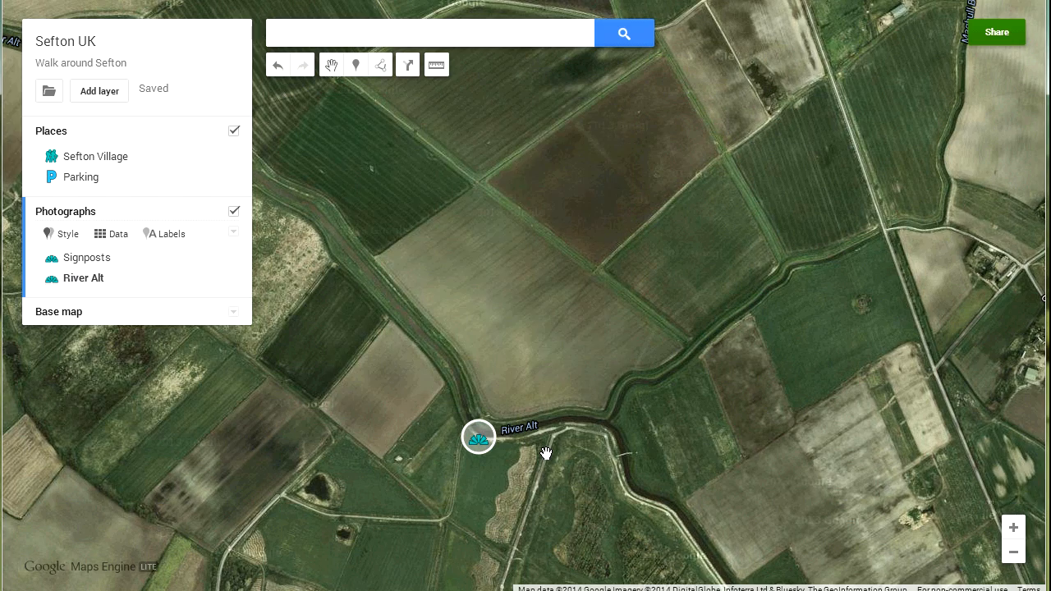
Add a third layer to the map and name it "Woods"
left_click_drag(546, 454, 533, 286)
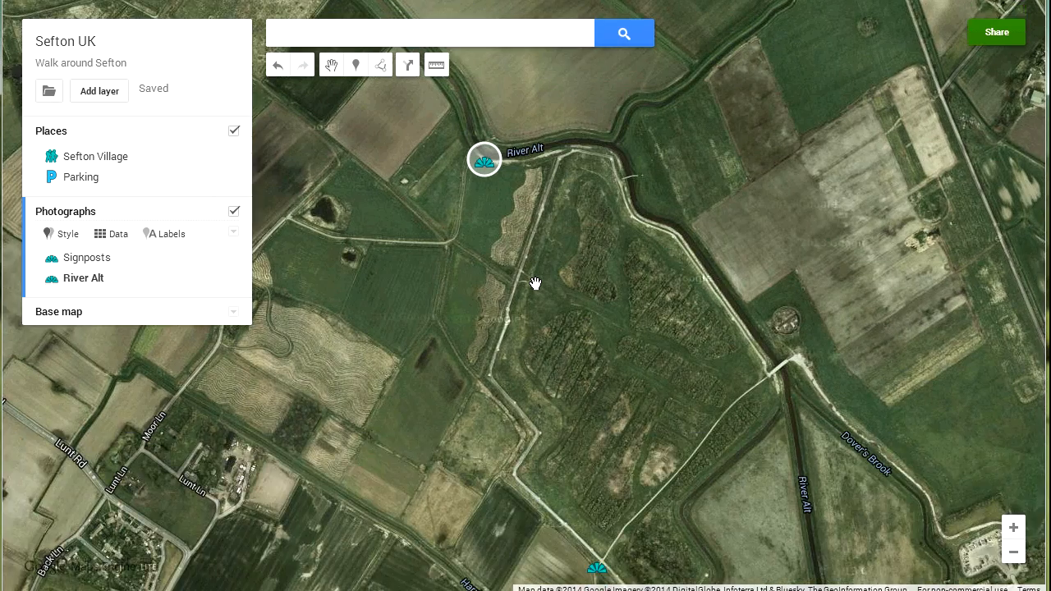
scroll(533, 285, "down", 3)
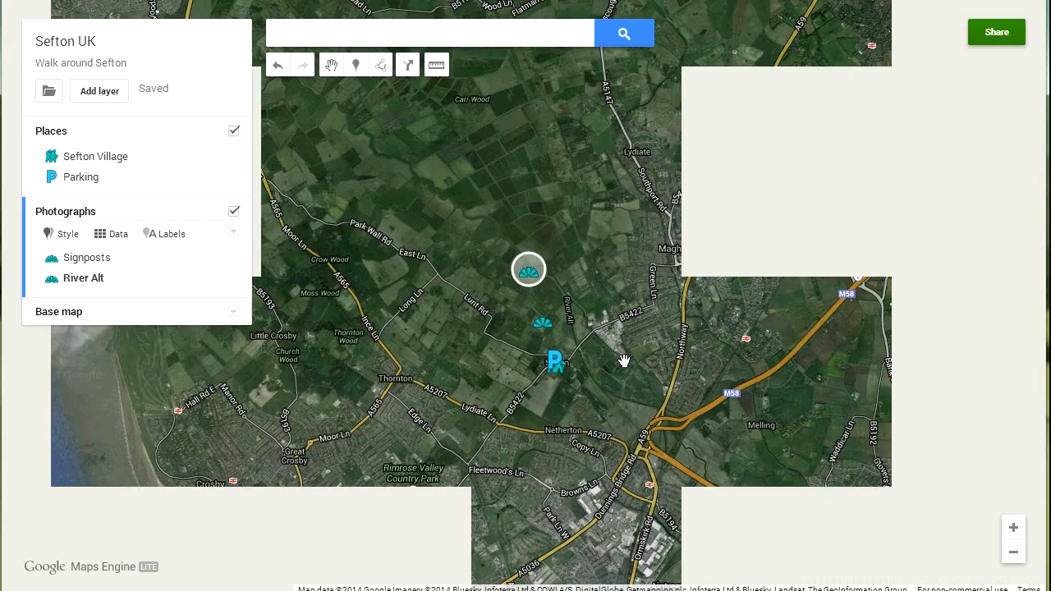
scroll(622, 362, "up", 1)
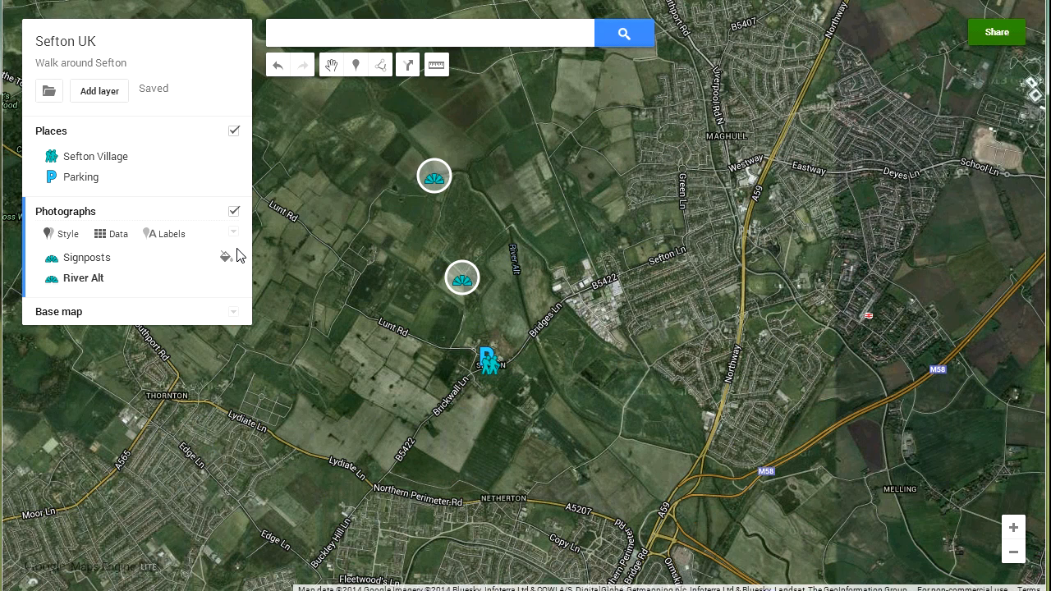
left_click(99, 92)
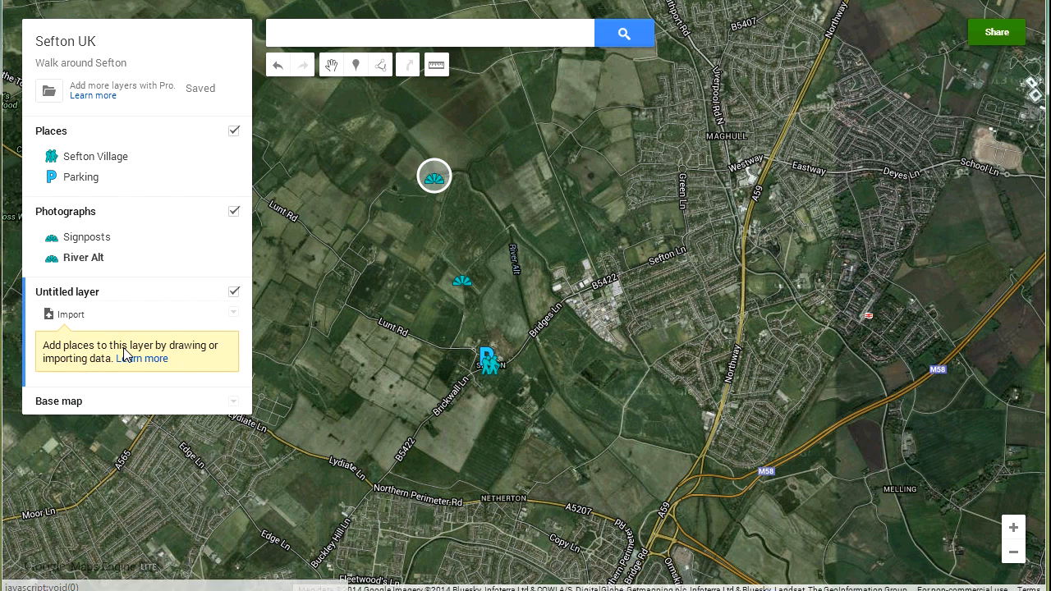
left_click(74, 294)
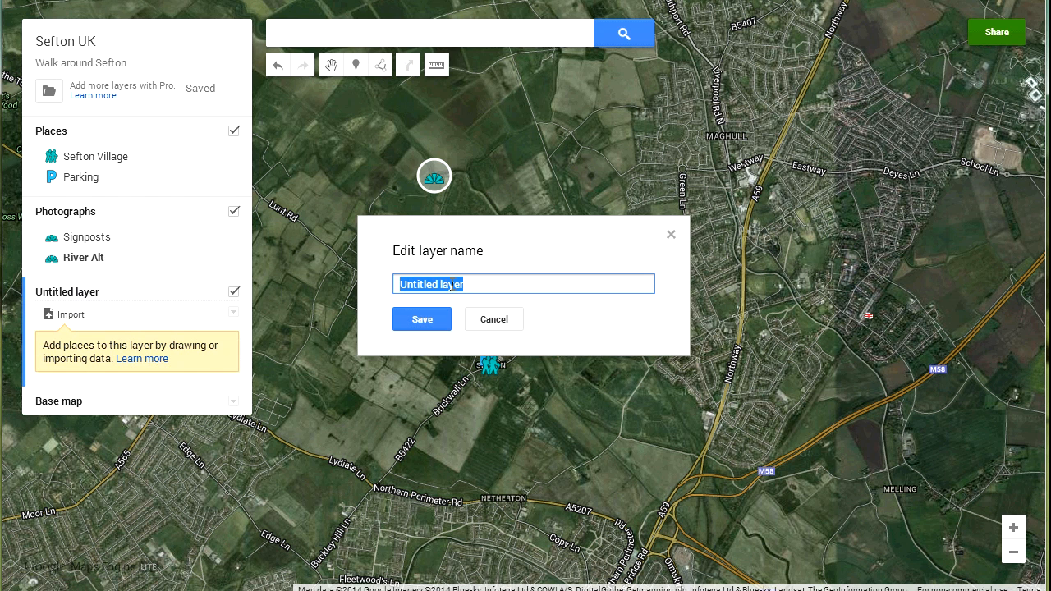
type("Woods")
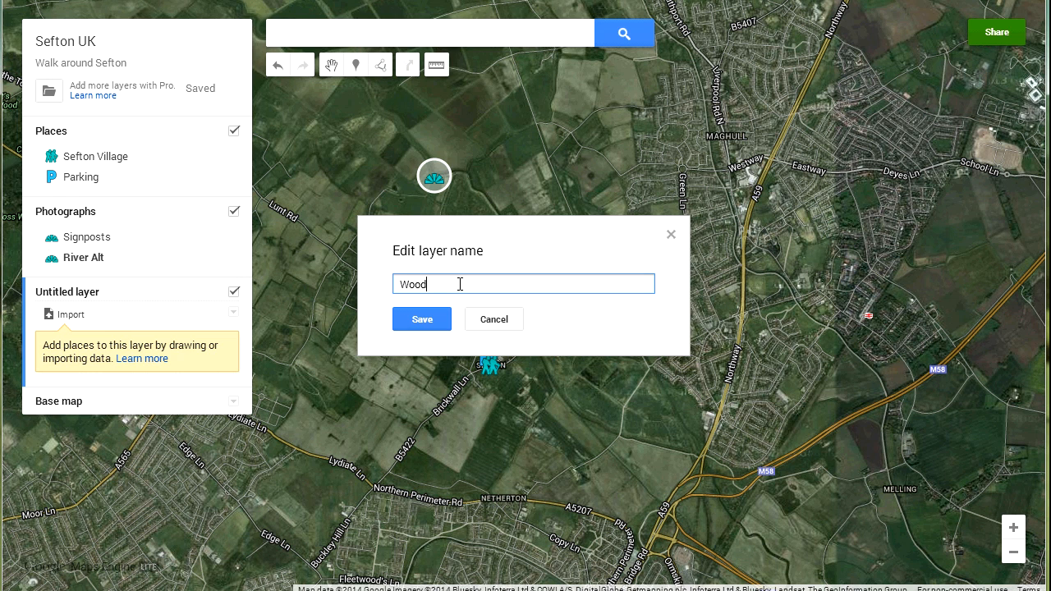
left_click(420, 321)
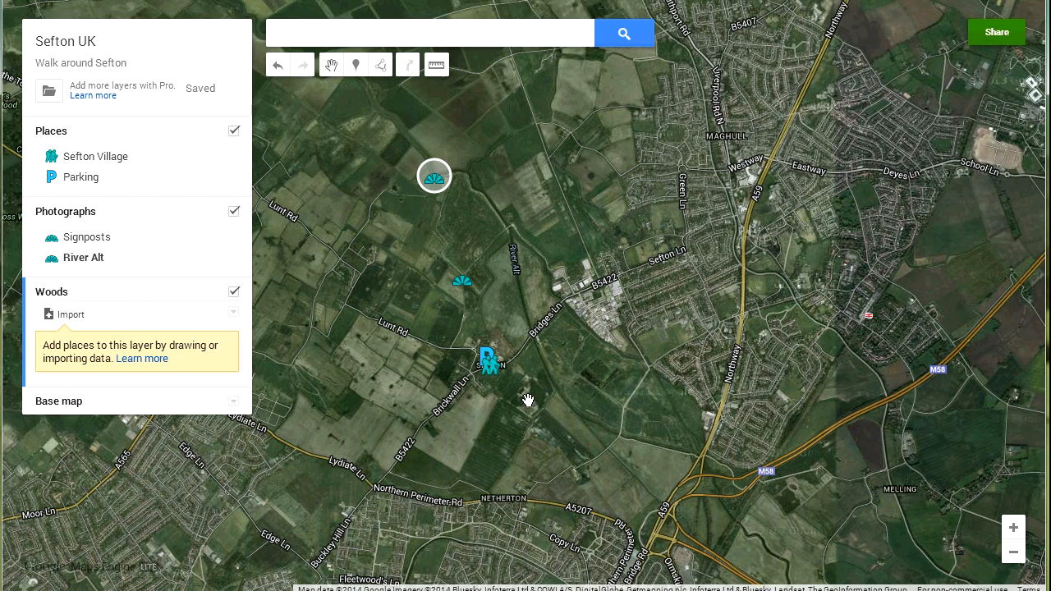
Draw a closed shape in the Woods layer from the Bridges Ln–Sefton Ln junction along the river to the A59, back via Melling Brook and Dover's Brook
scroll(529, 400, "up", 1)
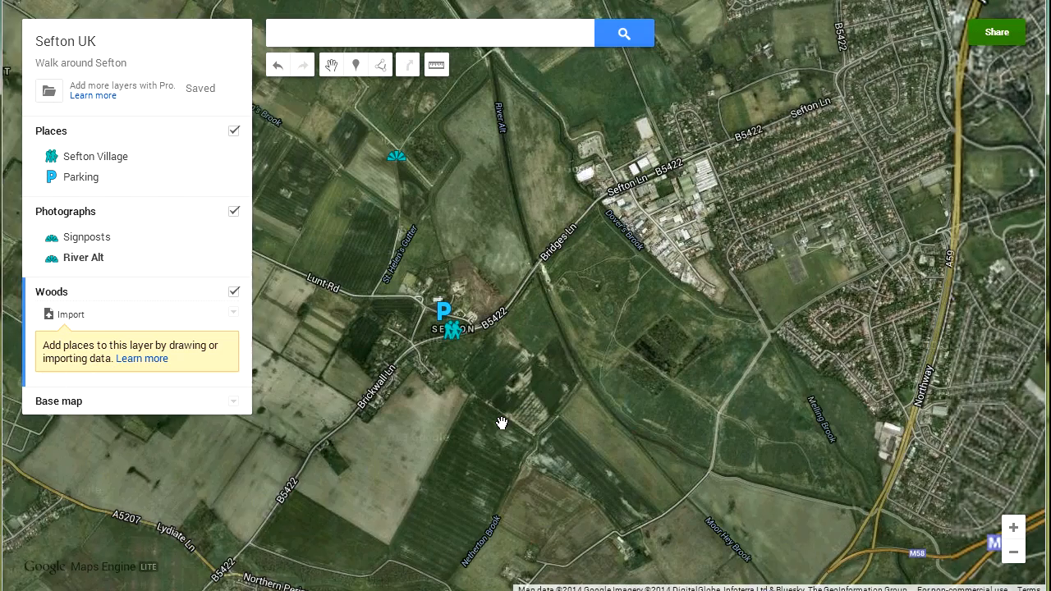
left_click_drag(493, 425, 383, 366)
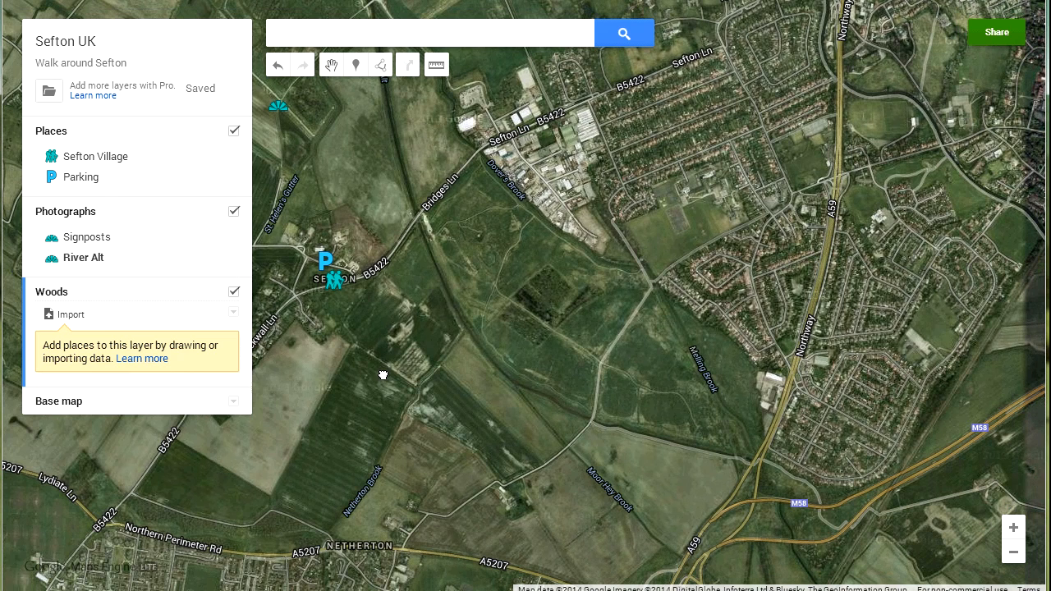
left_click(382, 66)
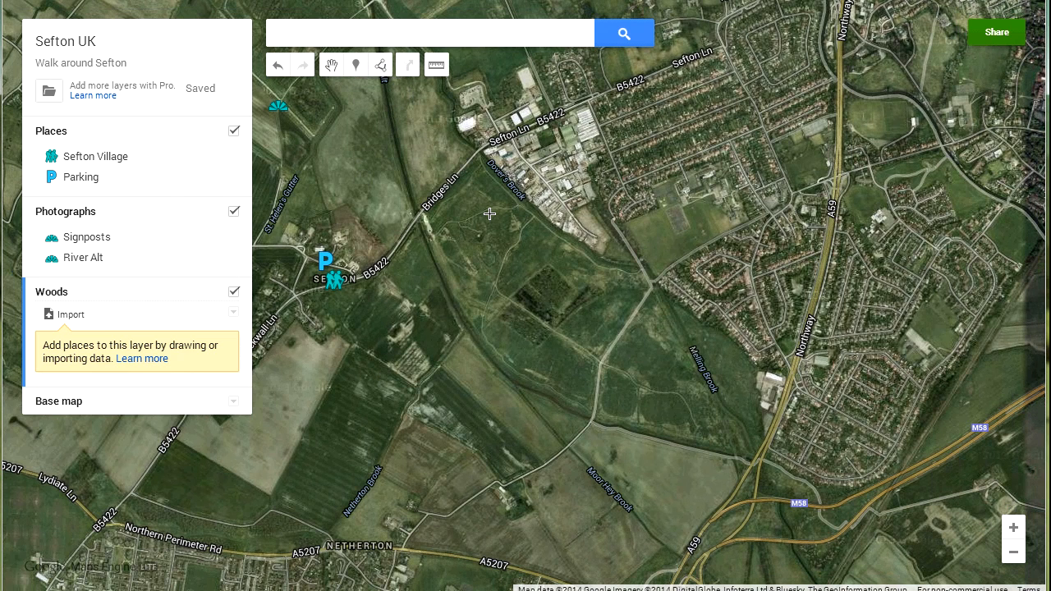
left_click(481, 152)
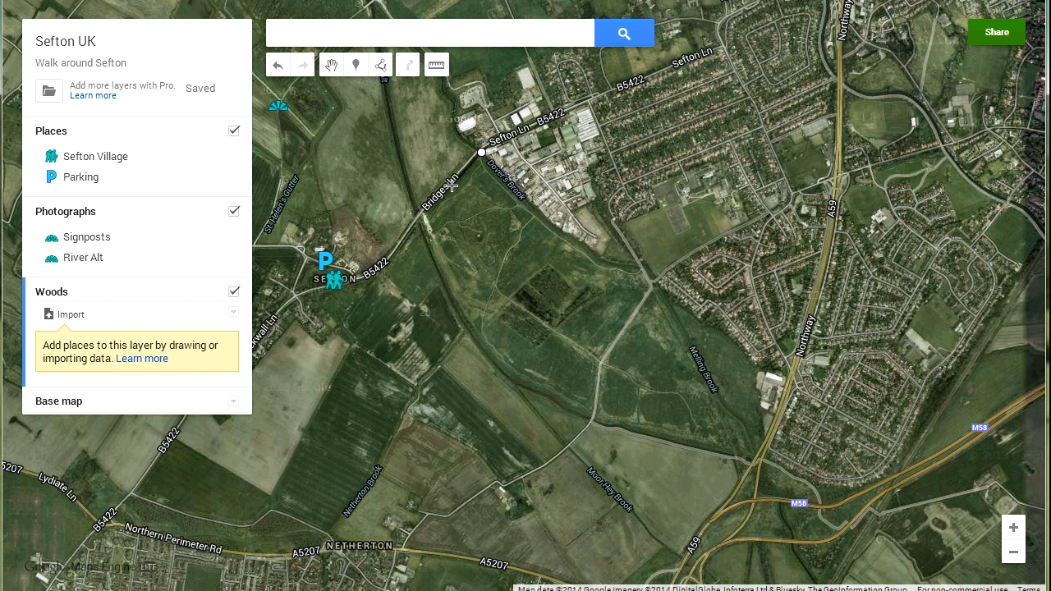
left_click(421, 218)
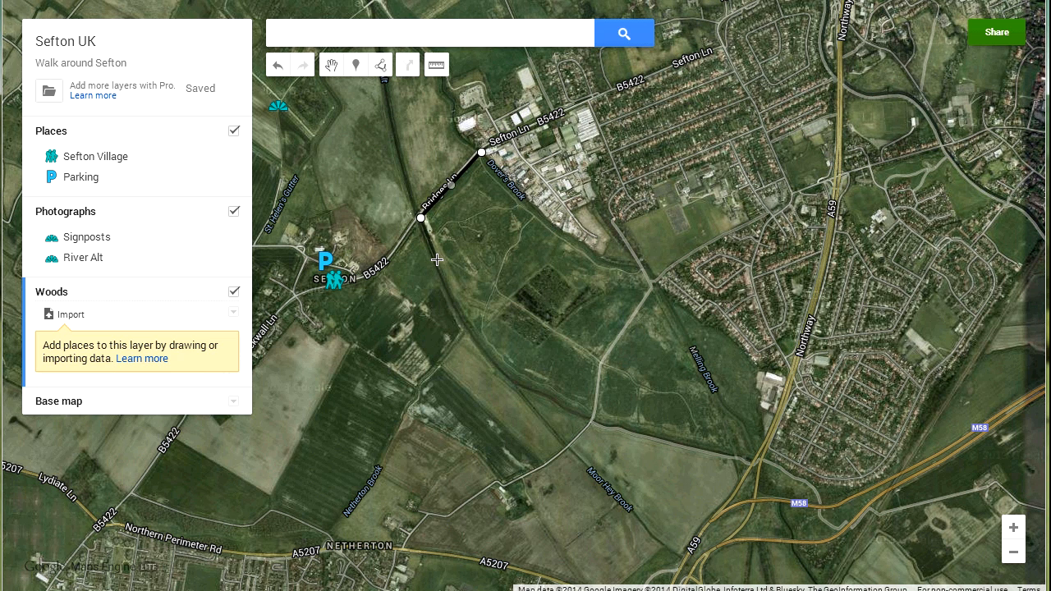
left_click(435, 260)
left_click(457, 307)
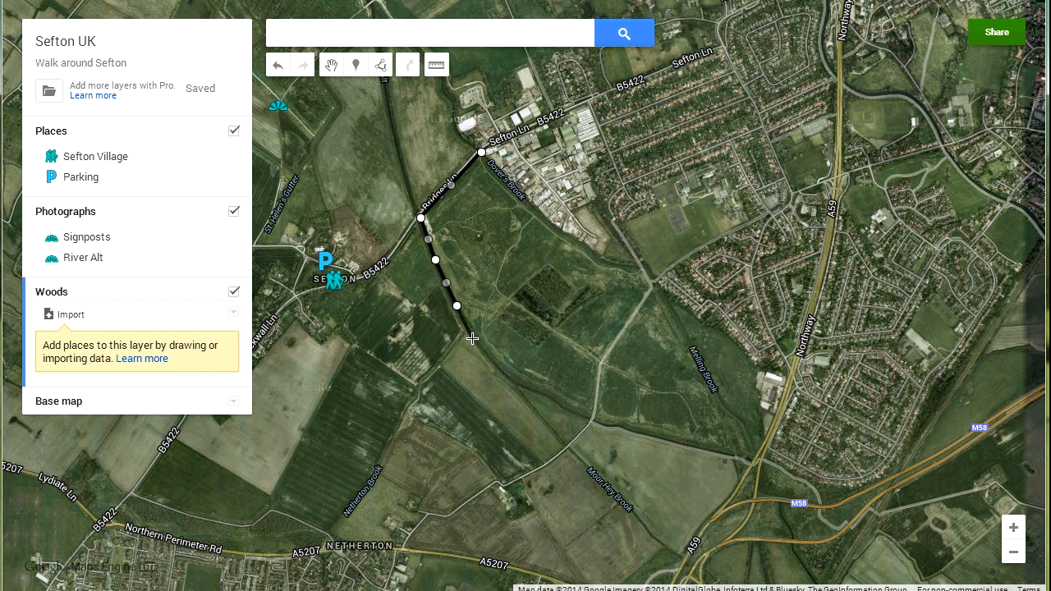
left_click(475, 339)
left_click(498, 367)
left_click(516, 382)
left_click(544, 395)
left_click(562, 406)
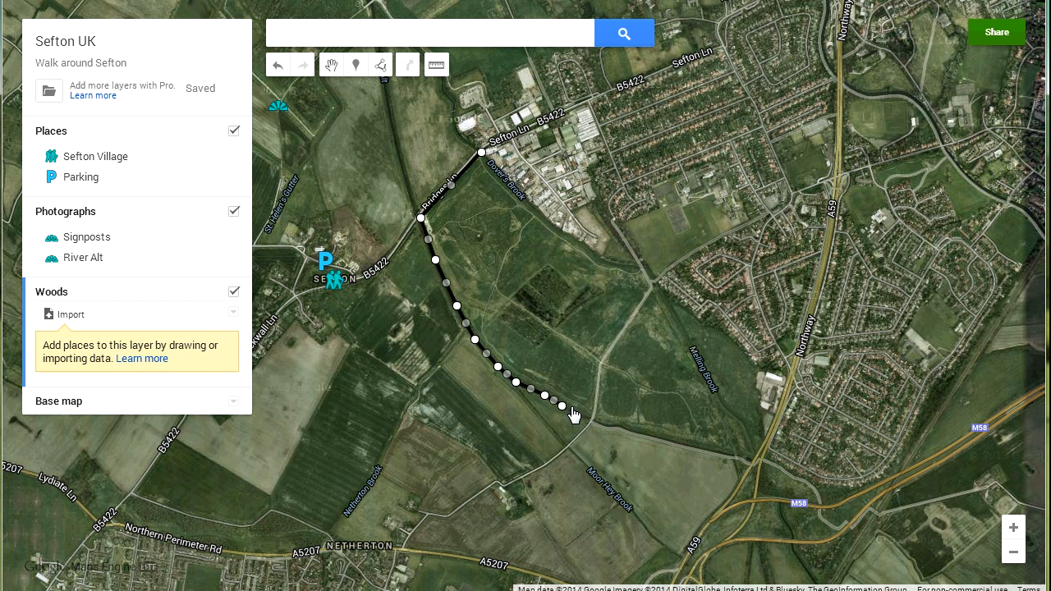
left_click(582, 415)
left_click(599, 424)
left_click(608, 425)
left_click(616, 425)
left_click(637, 431)
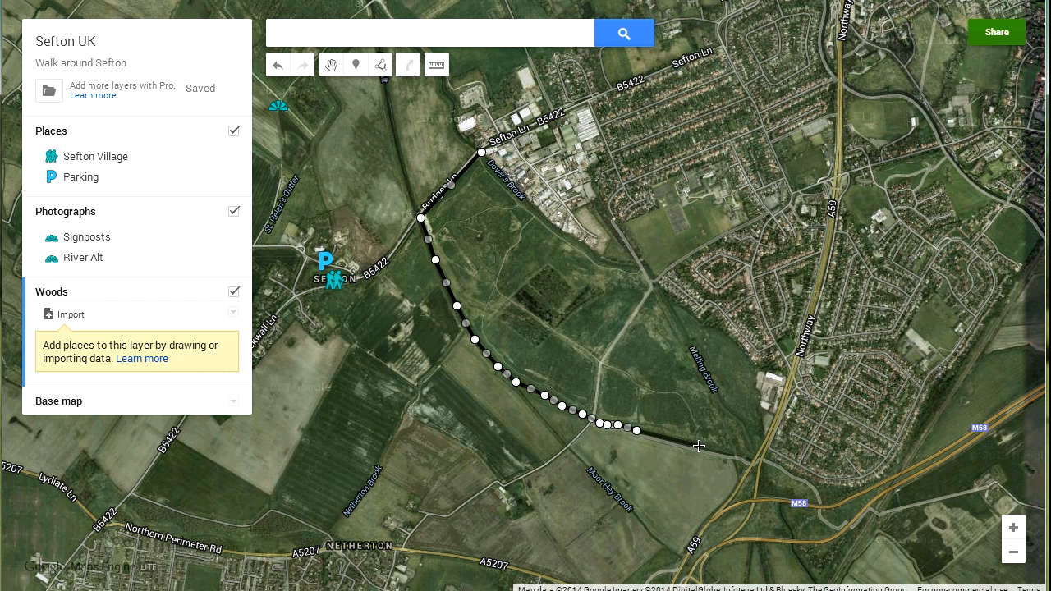
left_click(699, 449)
left_click(733, 456)
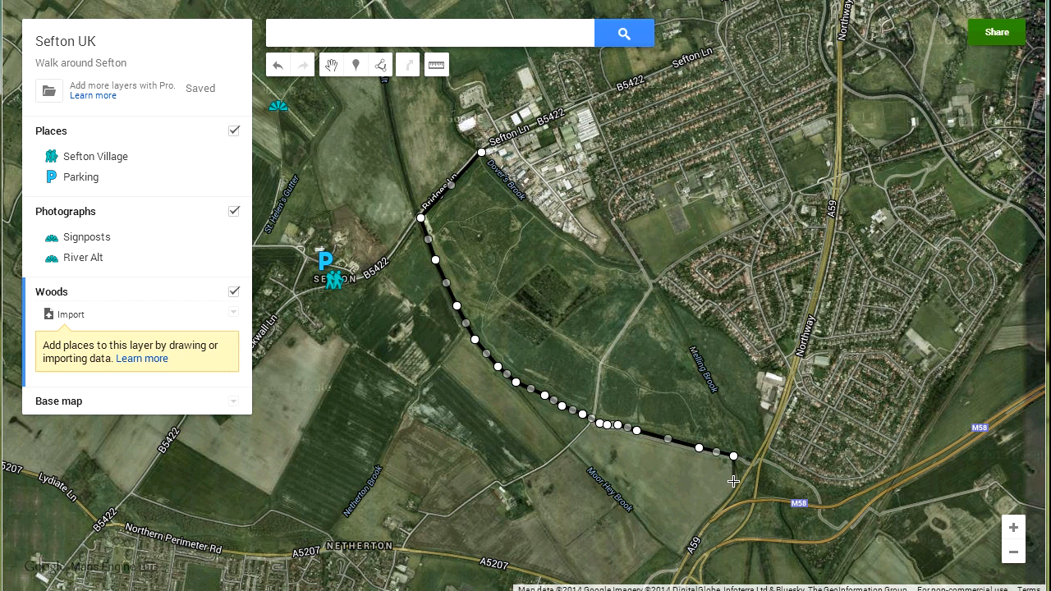
left_click(738, 481)
left_click(751, 458)
left_click(739, 422)
left_click(711, 395)
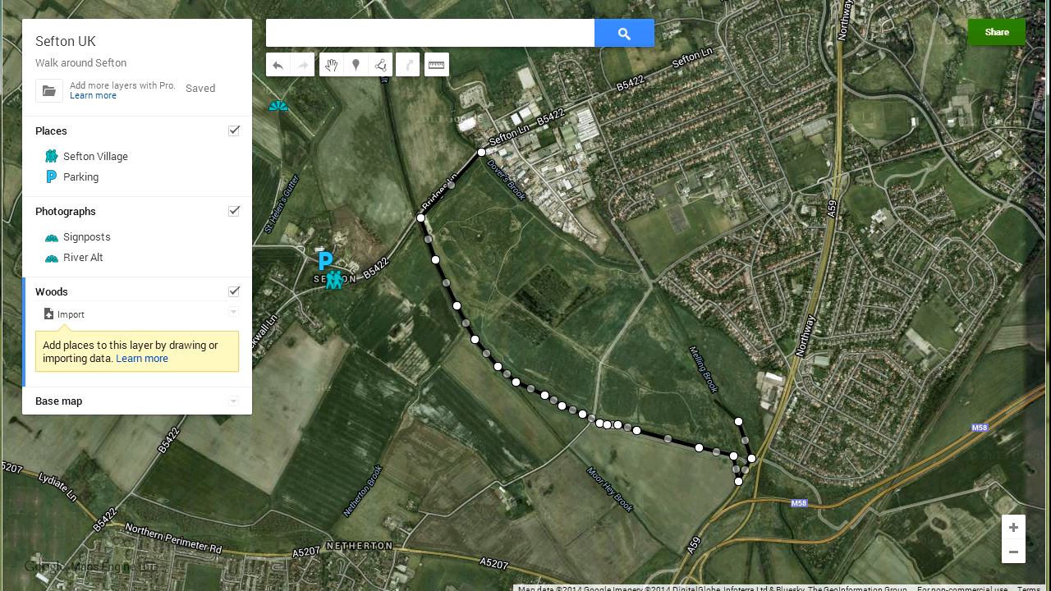
left_click(686, 346)
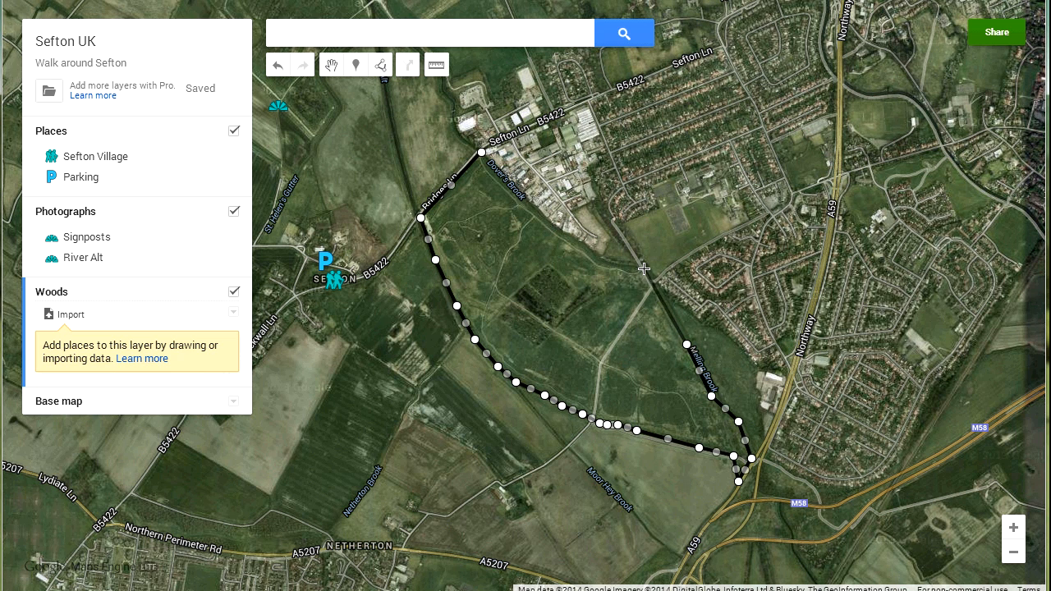
left_click(645, 268)
left_click(609, 263)
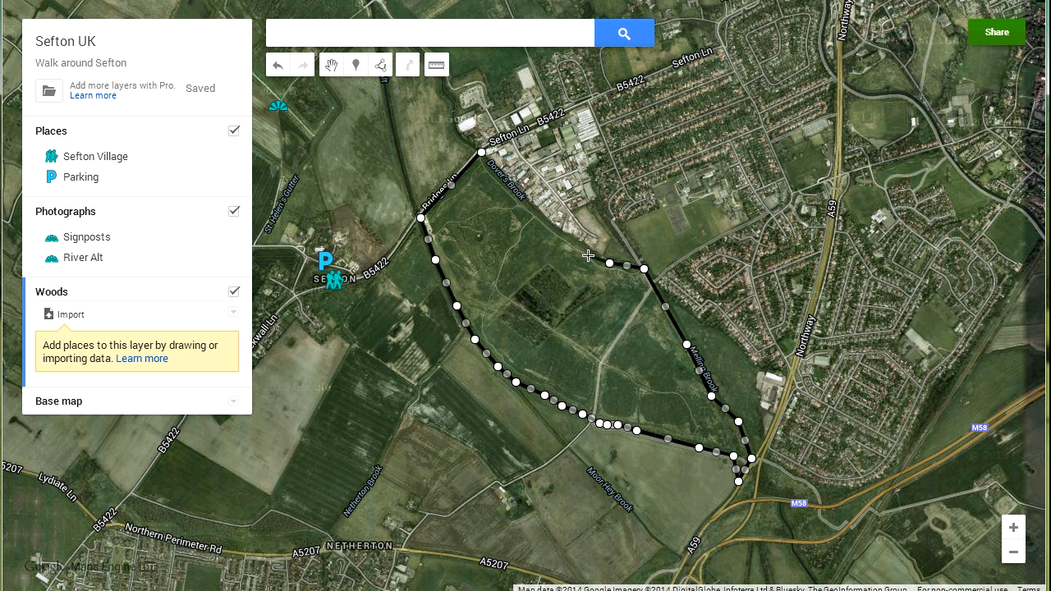
left_click(588, 252)
left_click(567, 236)
left_click(541, 219)
left_click(520, 197)
left_click(500, 176)
left_click(481, 154)
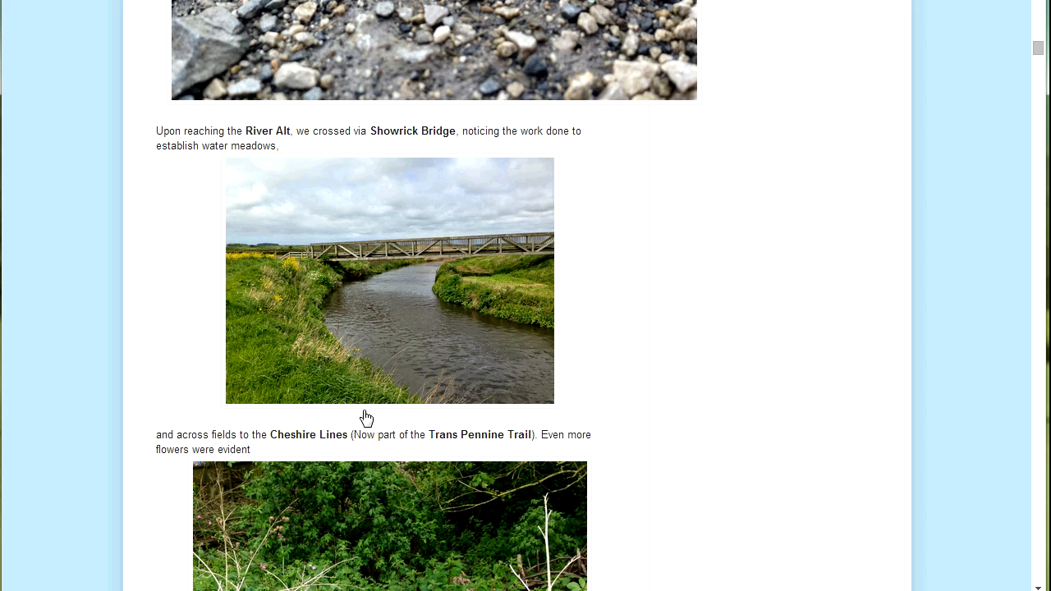
Copy "Jubilee Wood (a former landfill site)" from the walk's blog post and use it as the title of the new shape in the Woods layer
scroll(364, 419, "down", 6)
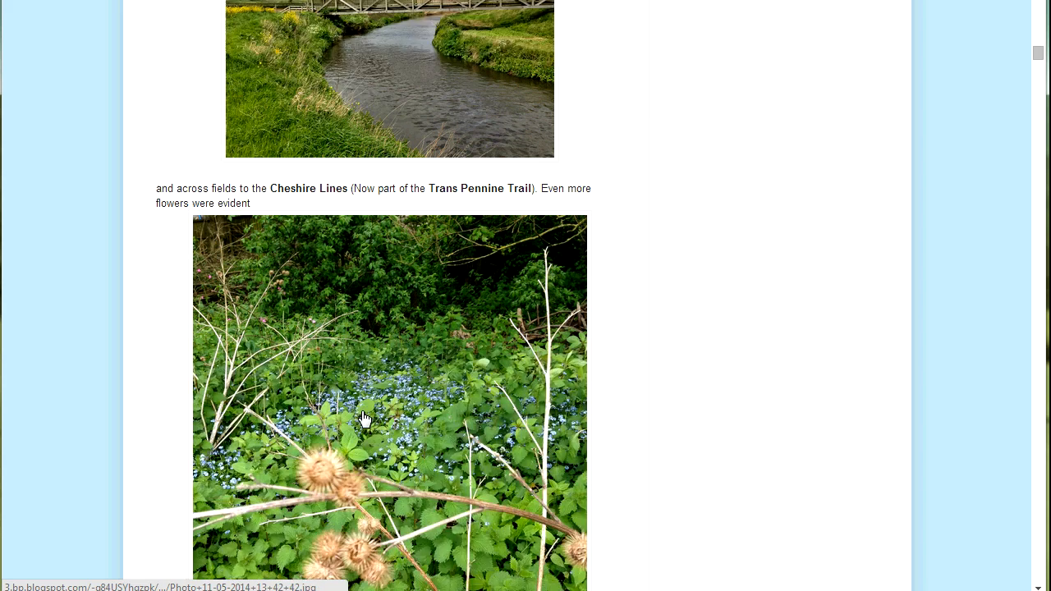
scroll(353, 454, "down", 6)
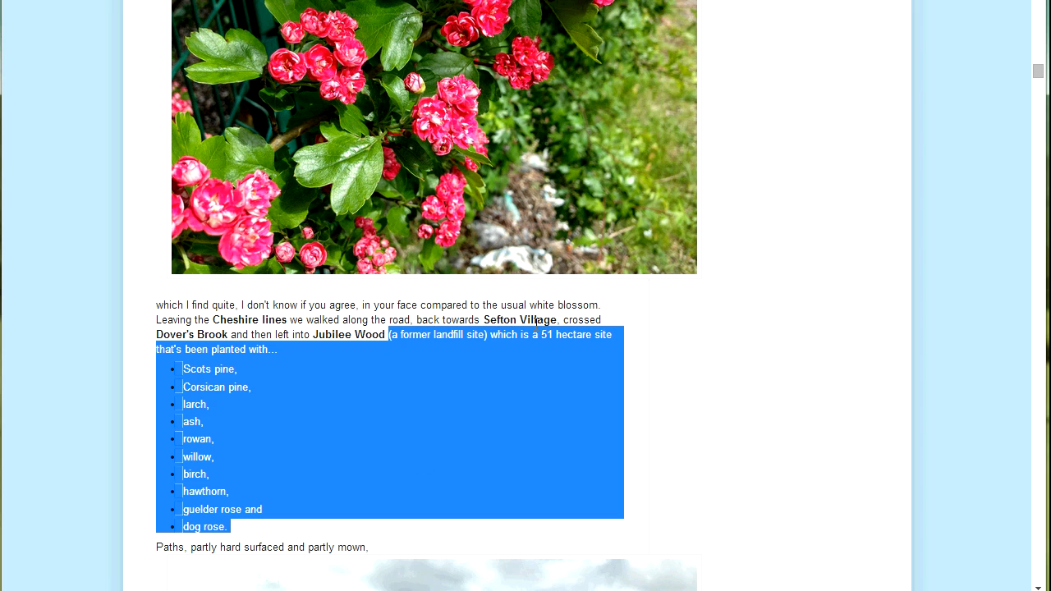
left_click(364, 347)
left_click_drag(313, 335, 390, 339)
left_click(389, 340)
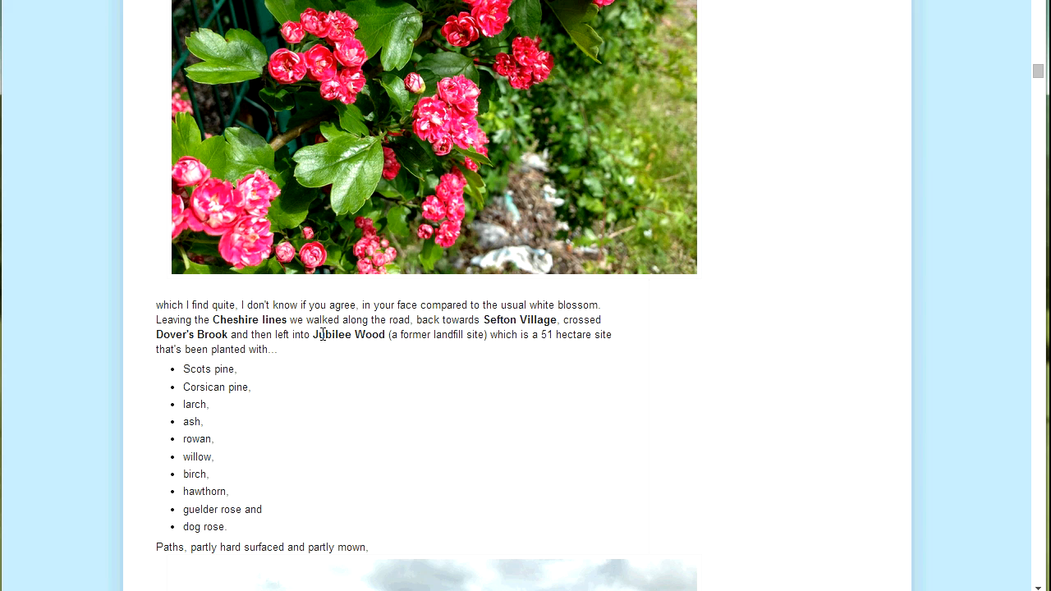
left_click_drag(315, 336, 491, 341)
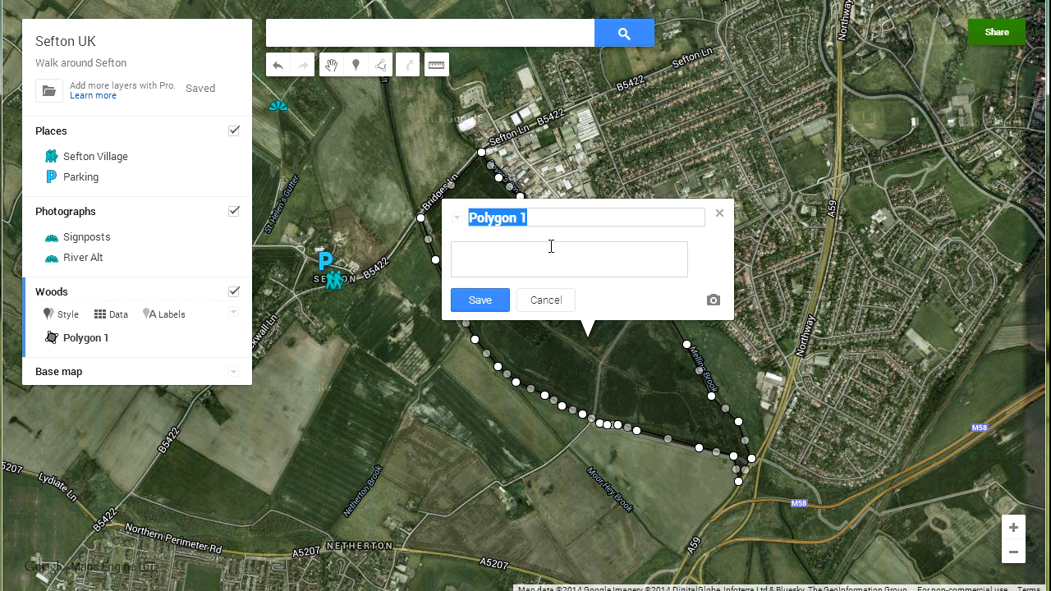
type("Jubilee Wood (a former landfill site)")
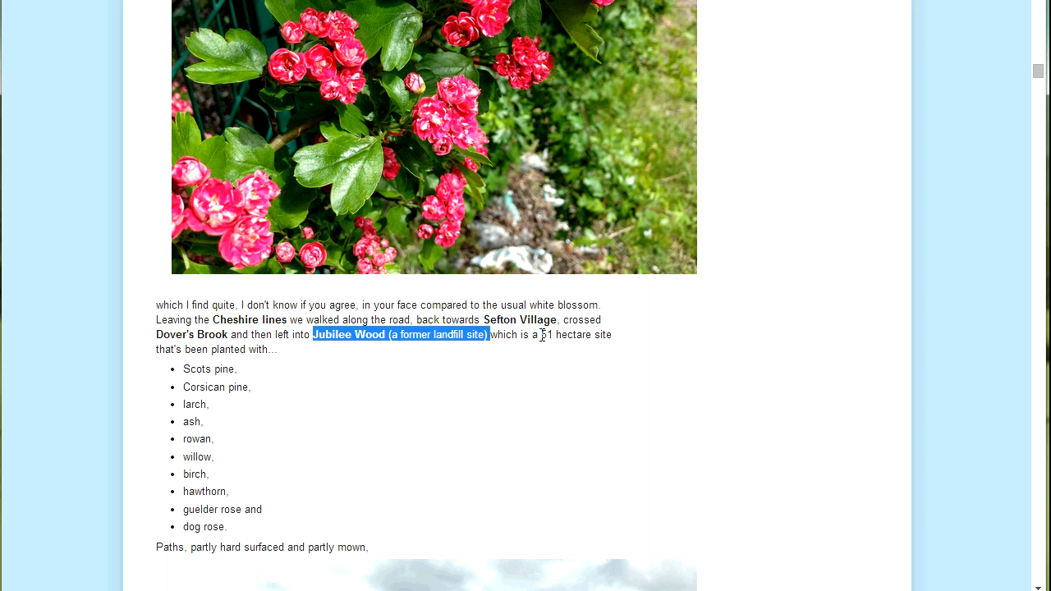
Copy the blog passage from "51 hectare site" through the tree list ending "dog rose." into the shape's description
left_click_drag(542, 335, 560, 361)
left_click_drag(350, 364, 242, 526)
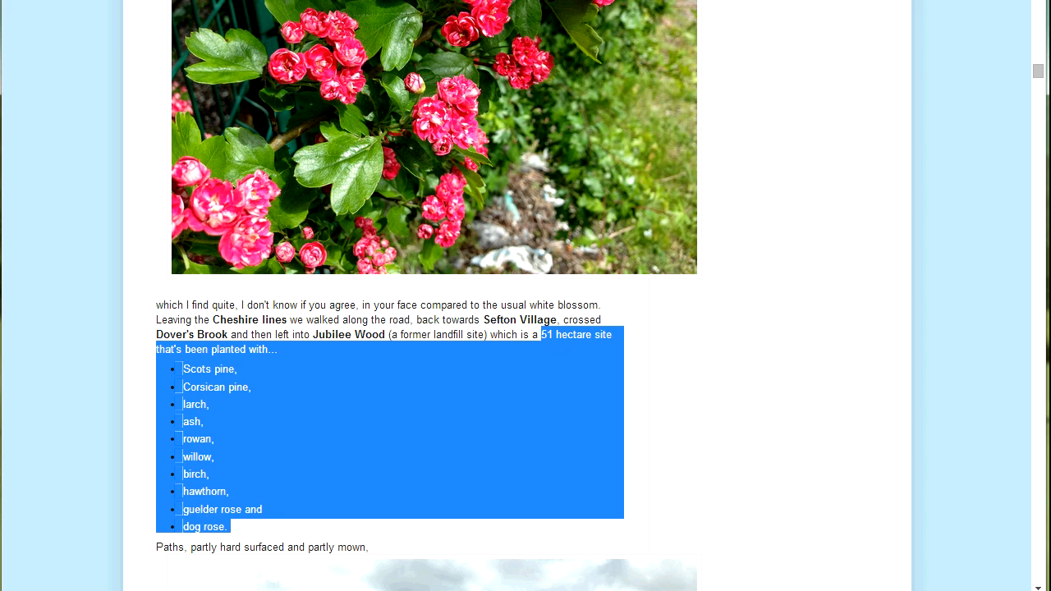
left_click(612, 1)
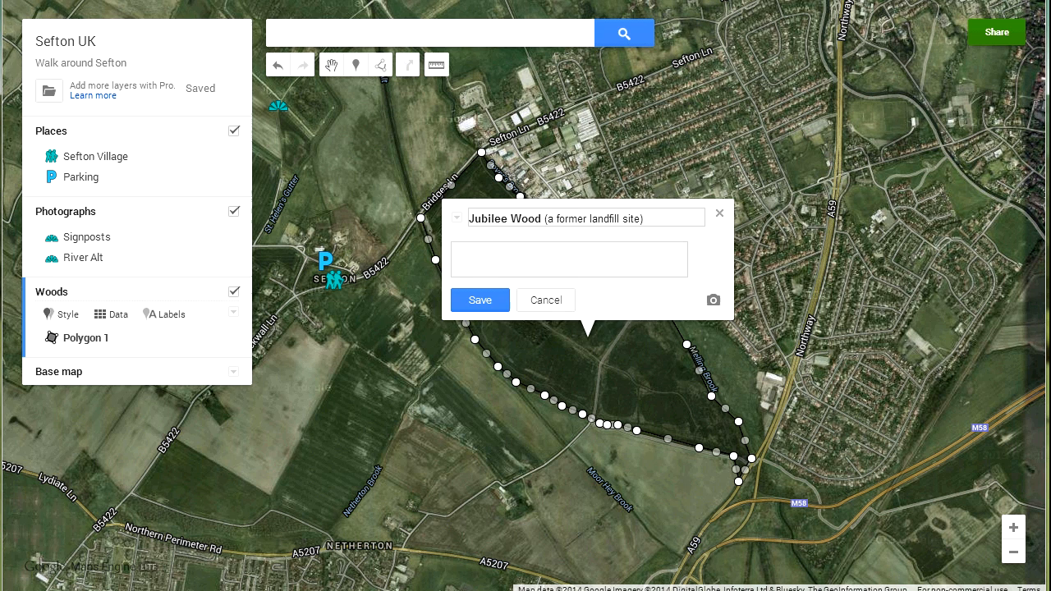
left_click(526, 248)
key("ctrl+v")
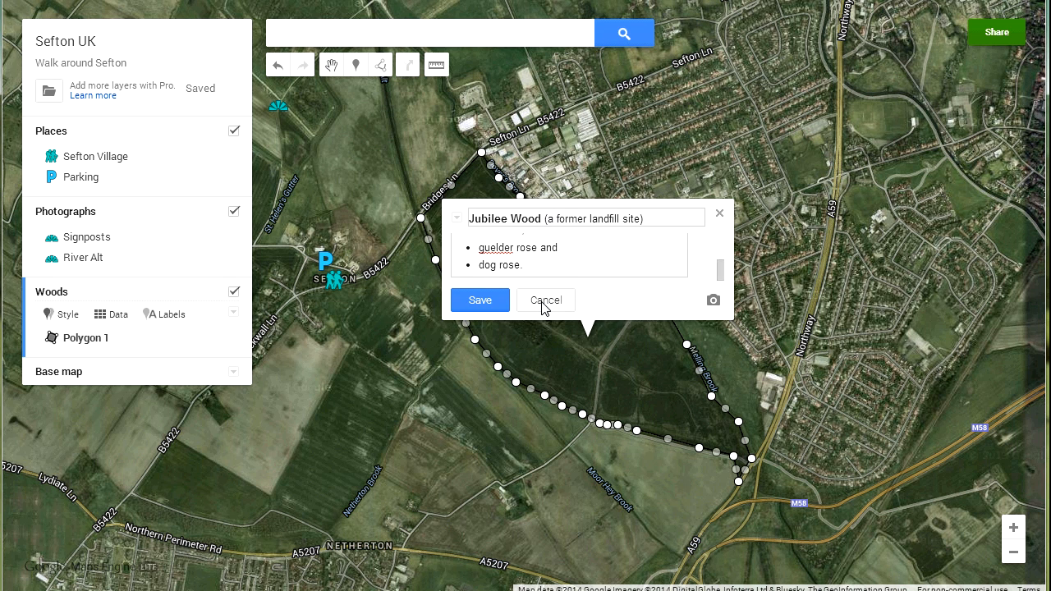
Attach the blog's meadow footpath photo to the shape by its copied image URL, save the details and close the info window
left_click(713, 300)
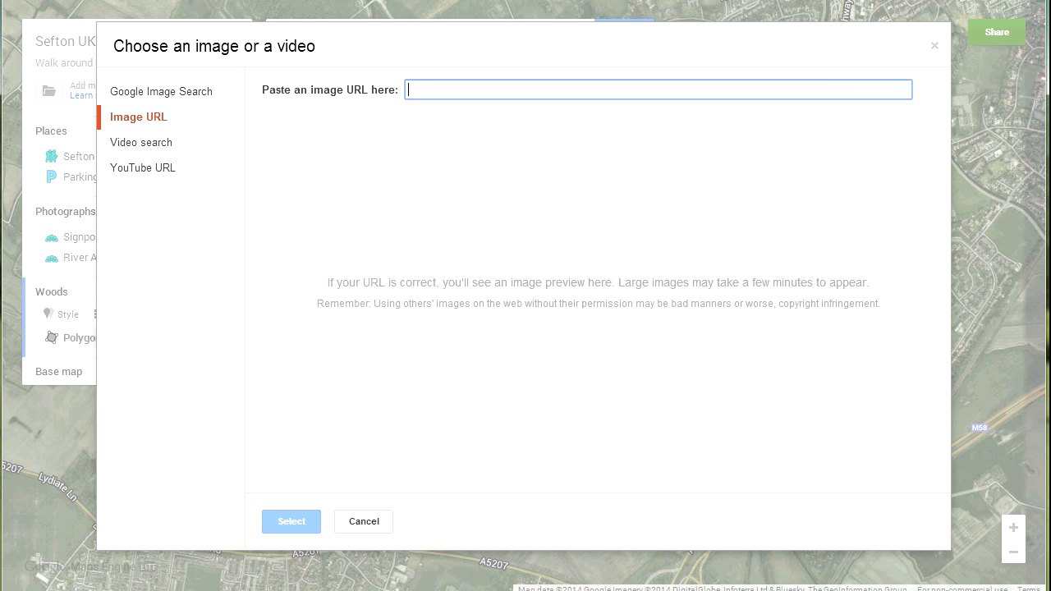
key("ctrl+Tab")
scroll(525, 304, "down", 6)
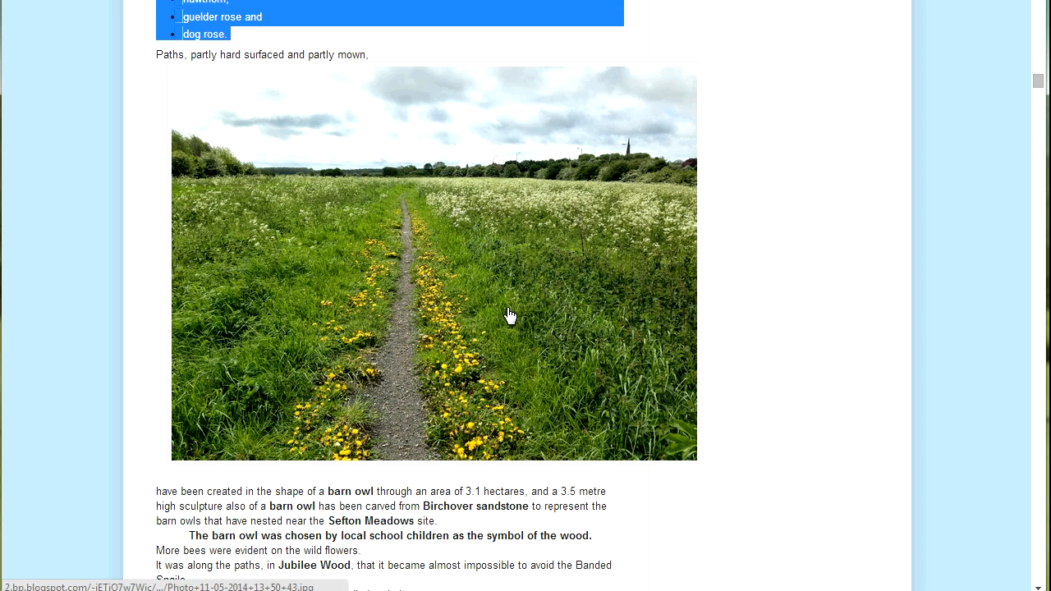
right_click(457, 304)
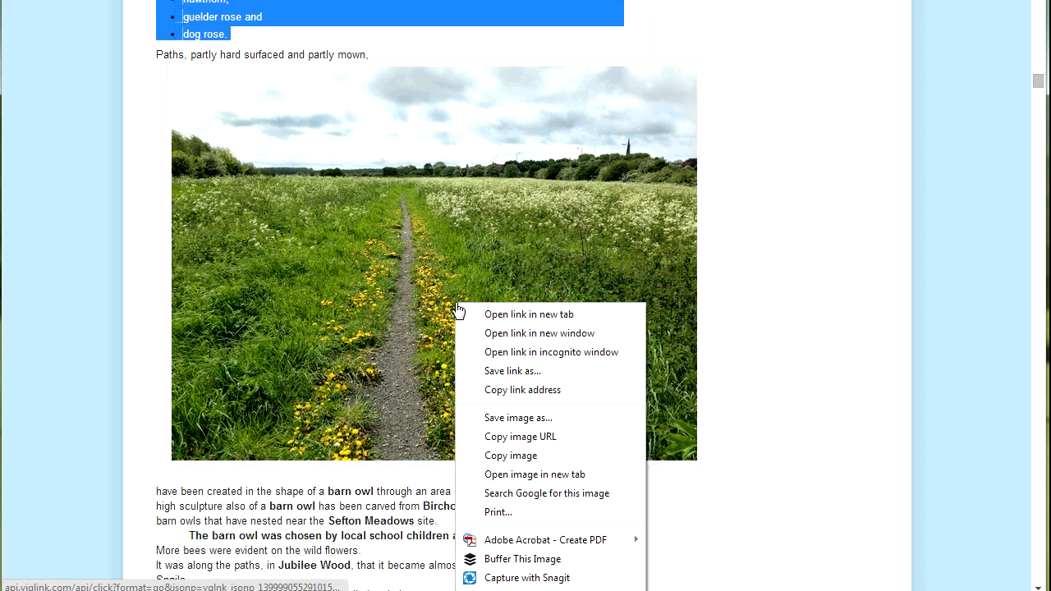
left_click(531, 445)
key("ctrl+Tab")
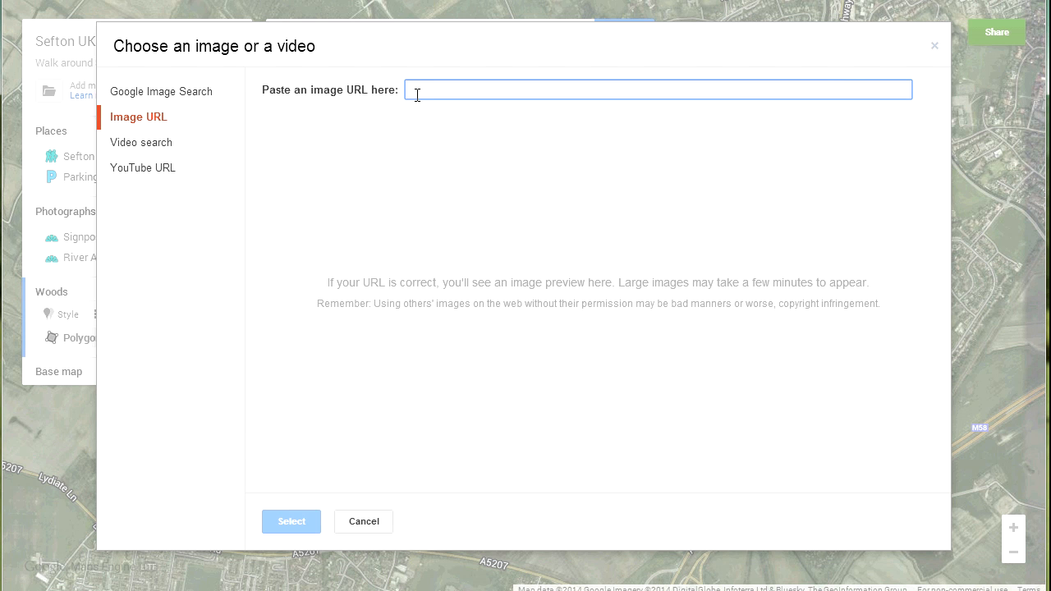
key("ctrl+v")
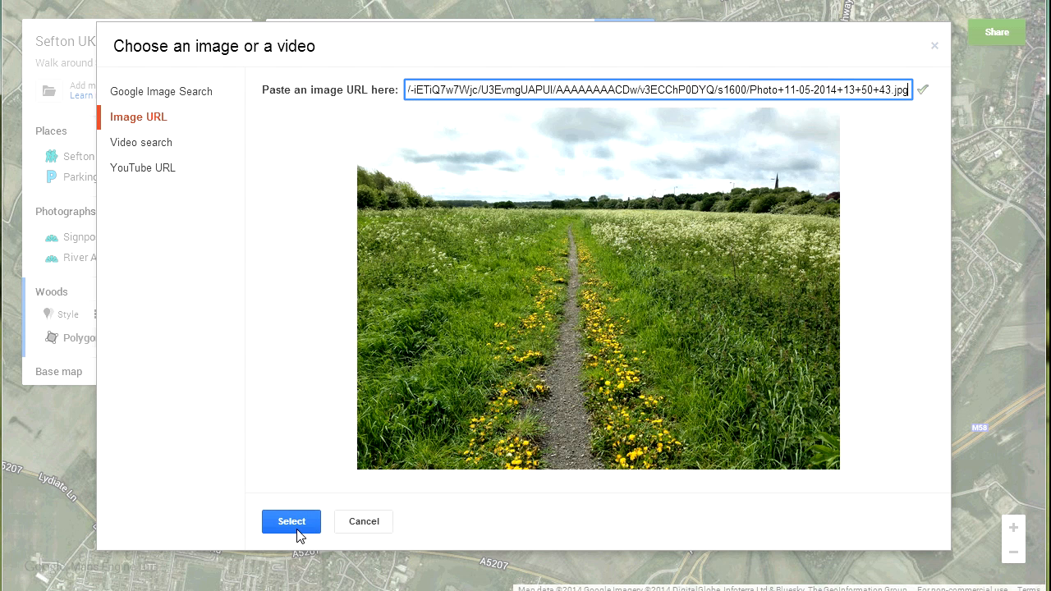
left_click(297, 524)
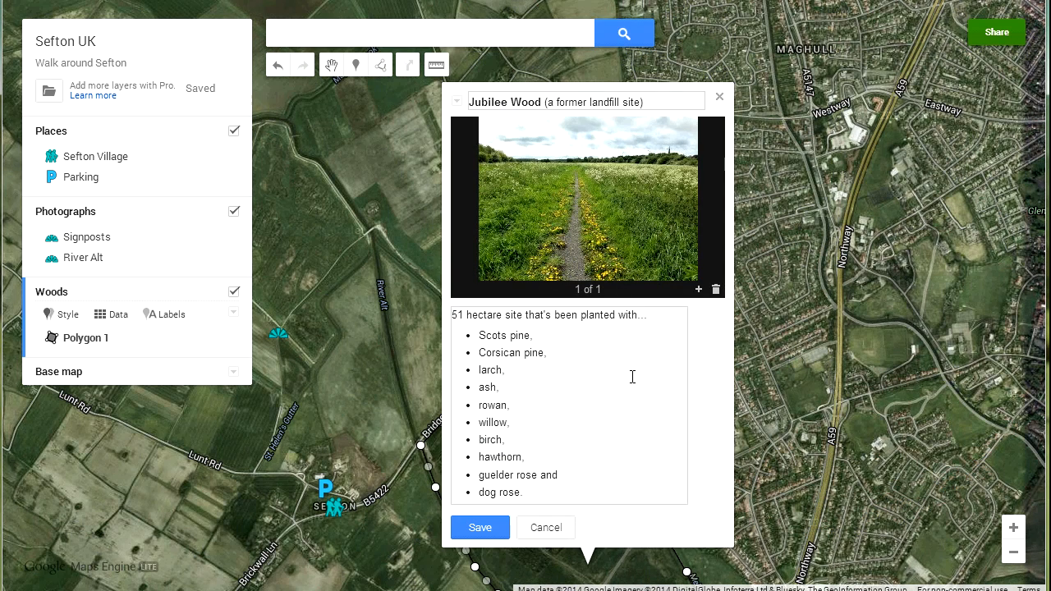
left_click(480, 527)
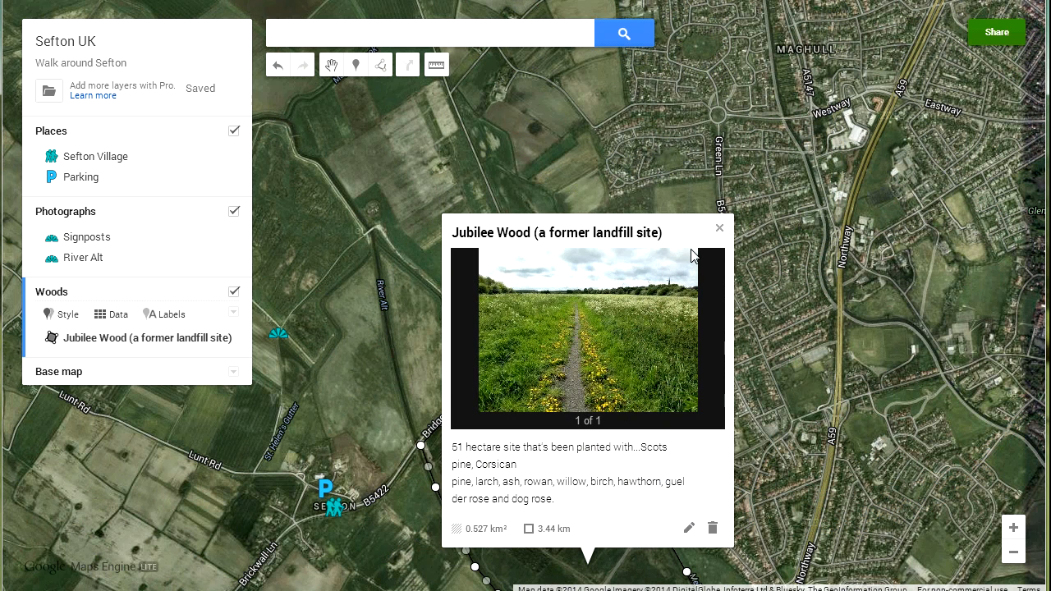
left_click(720, 229)
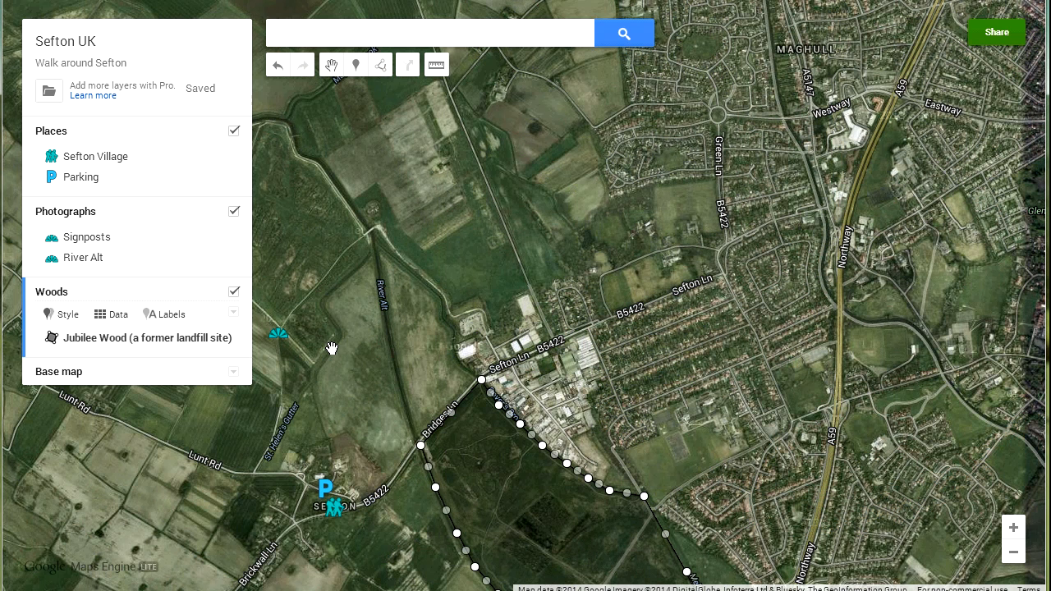
Colour the Jubilee Wood shape dark green and close its style options and info window
mouse_move(220, 339)
left_click(227, 341)
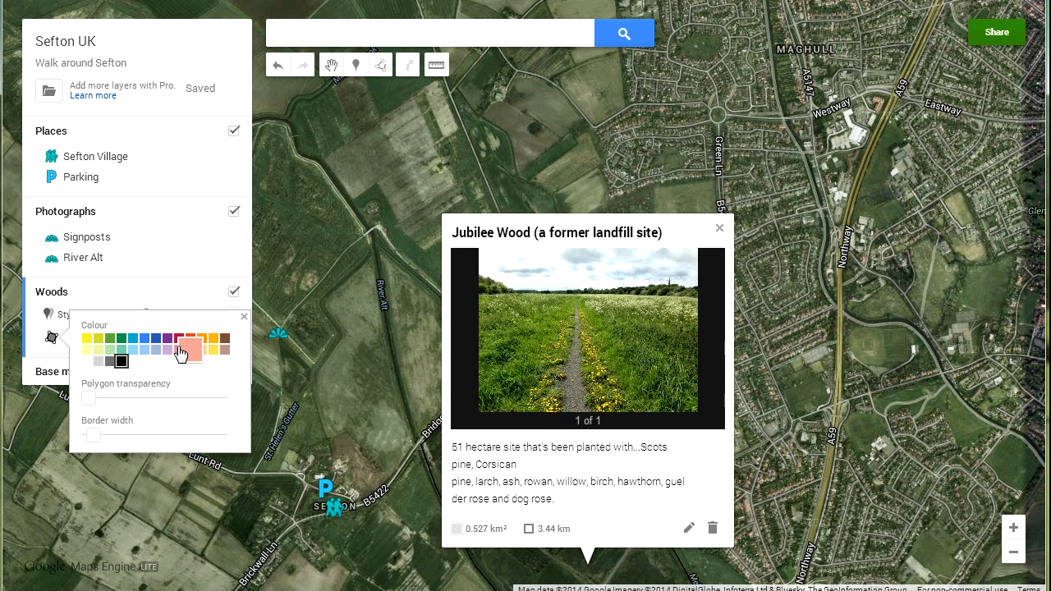
left_click(121, 340)
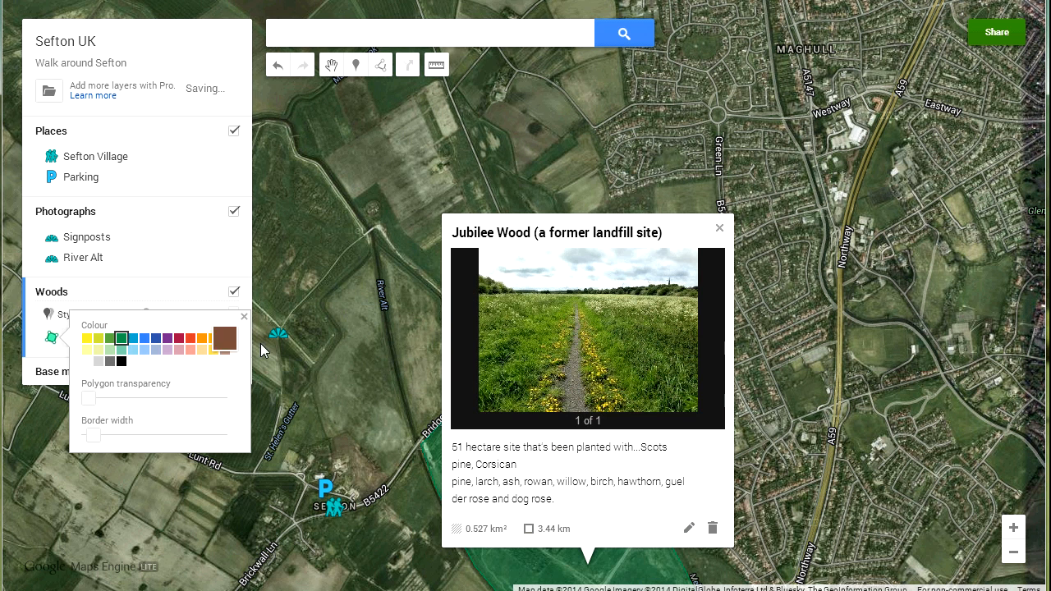
left_click(720, 229)
left_click(721, 229)
Hide and show again the Woods, Photographs and Places layers one after another to check what each contains
left_click_drag(497, 315, 567, 165)
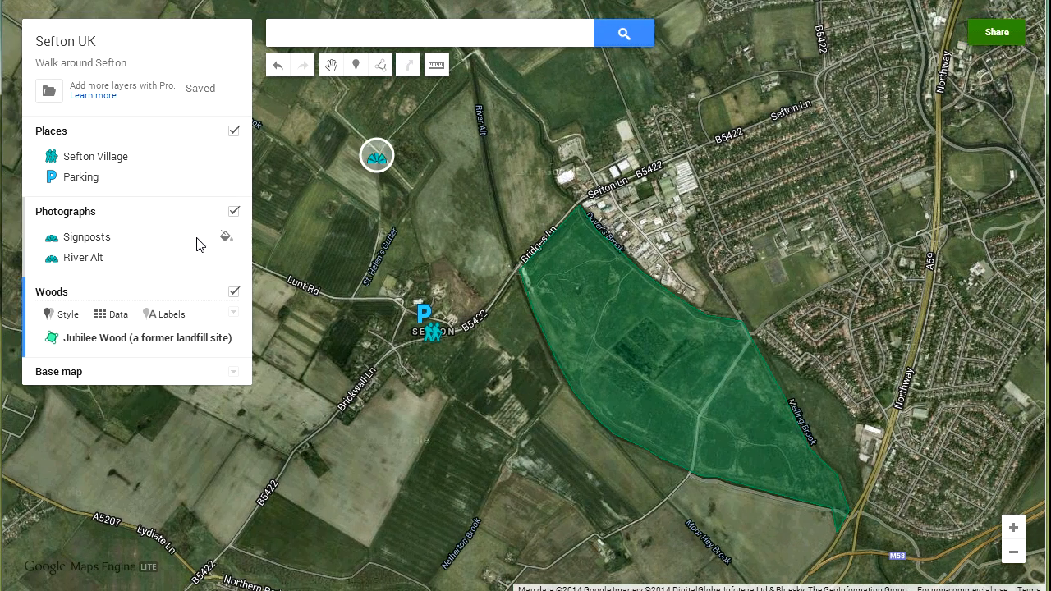
left_click(234, 293)
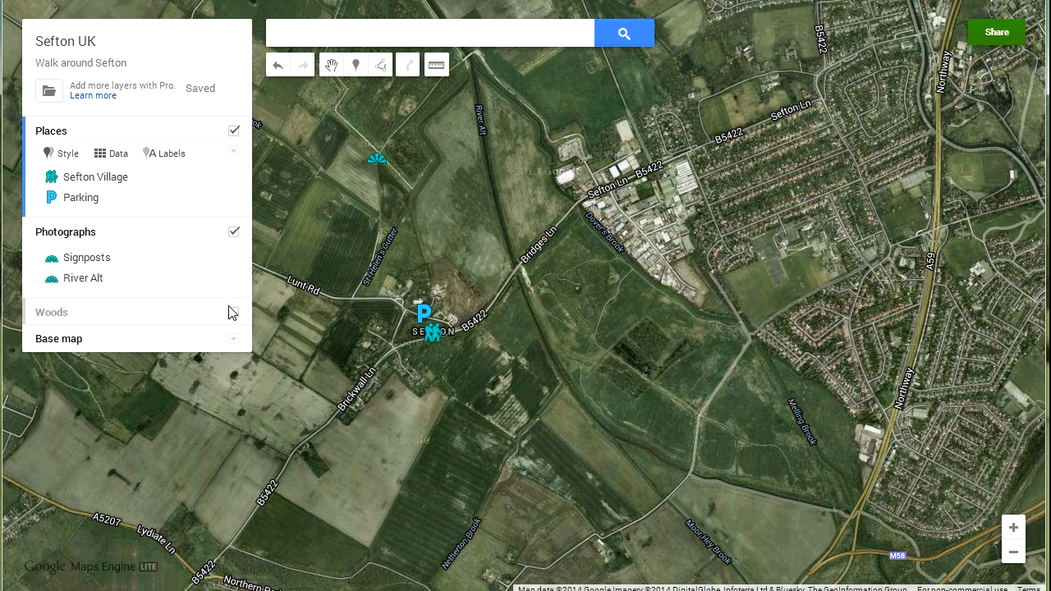
left_click(234, 314)
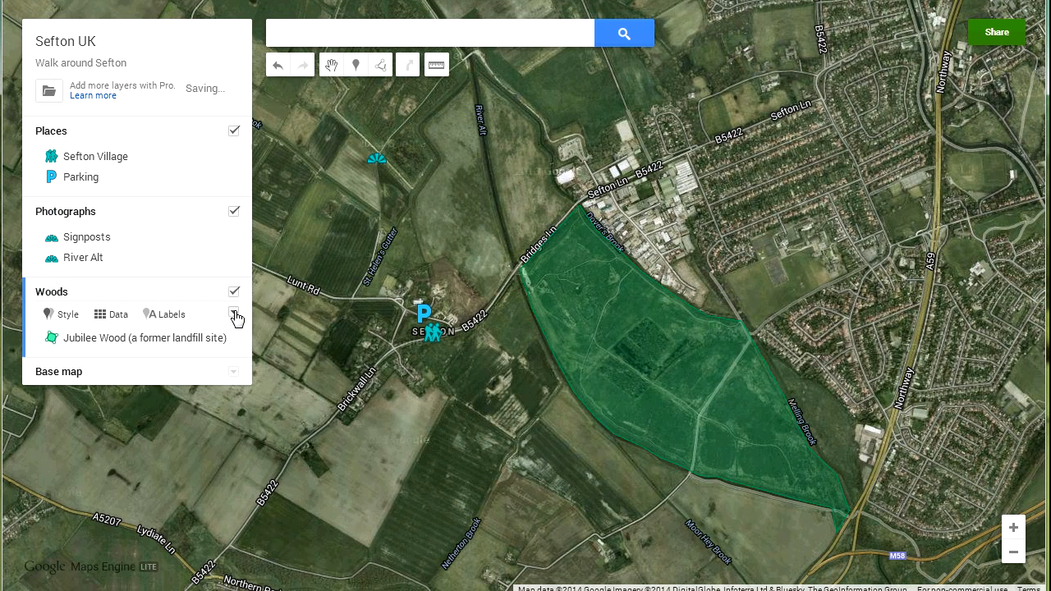
left_click(234, 213)
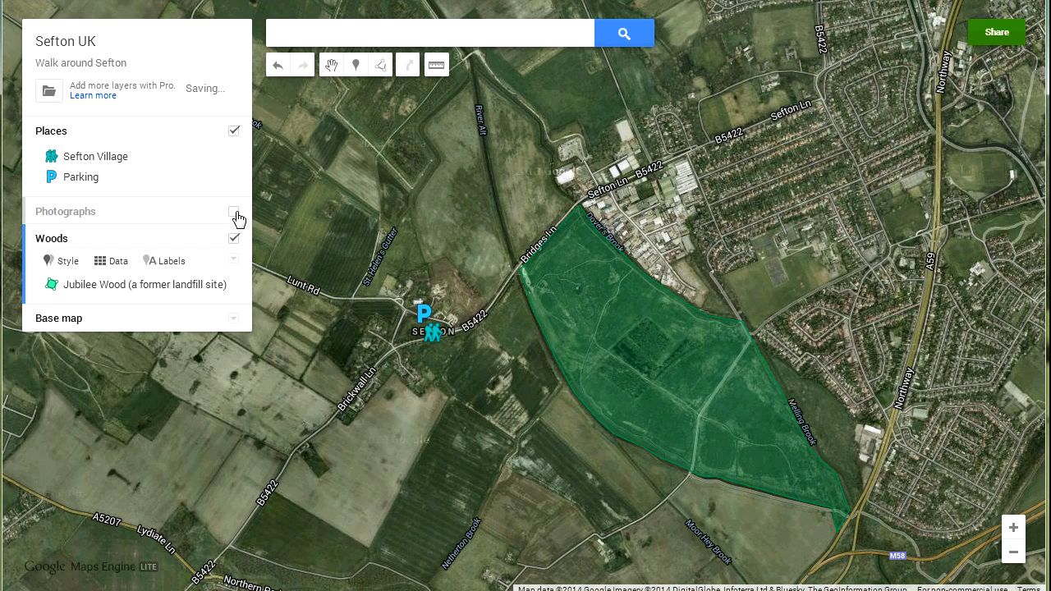
left_click(234, 213)
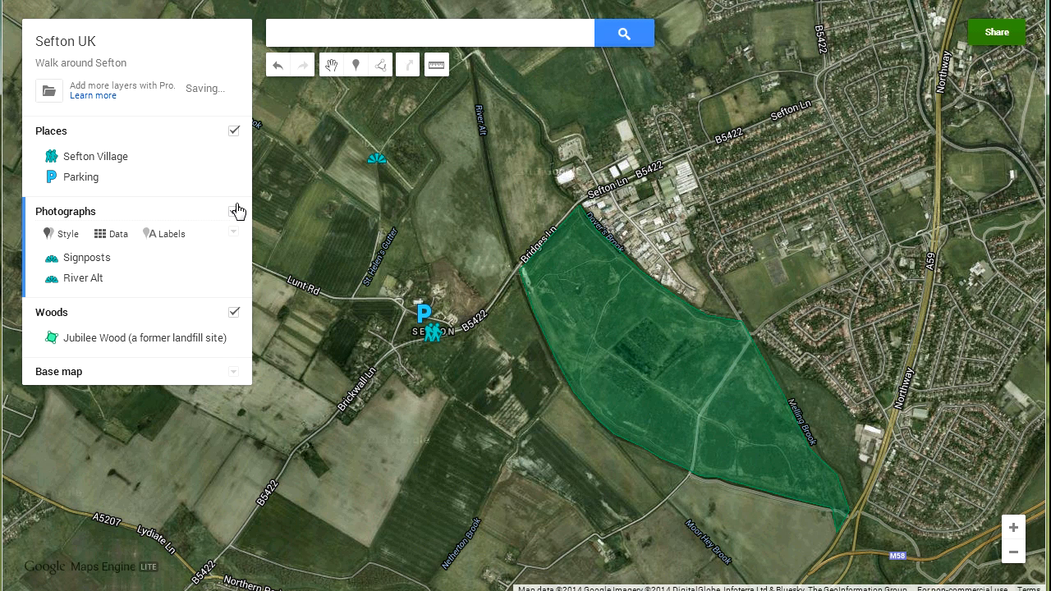
left_click(233, 131)
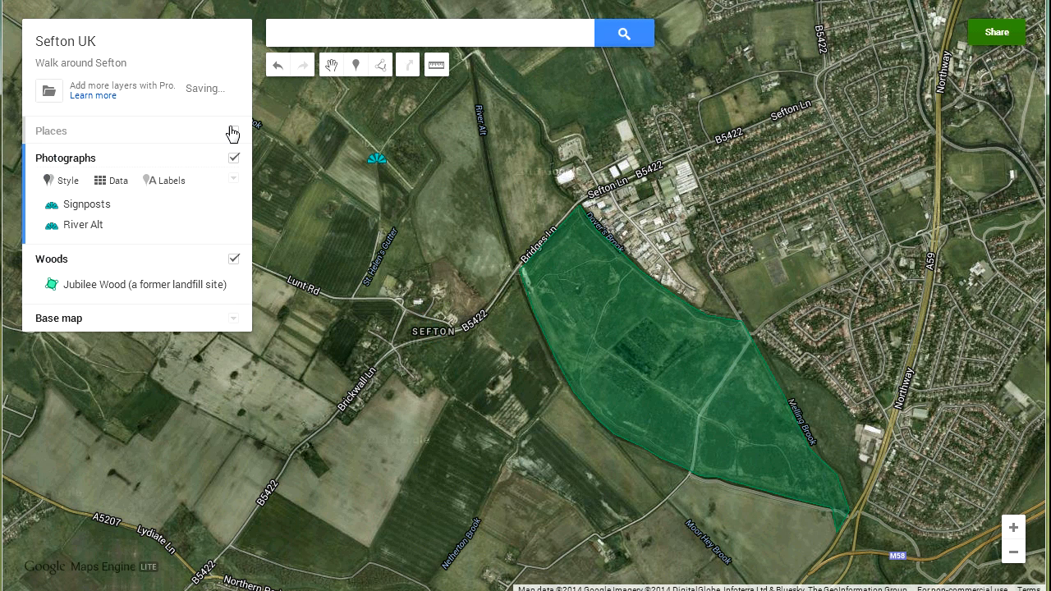
left_click(233, 131)
Draw a closed shape in the Places layer around the woodland between the two photo markers, following the River Alt, the field edge and the western path
left_click_drag(341, 353, 395, 539)
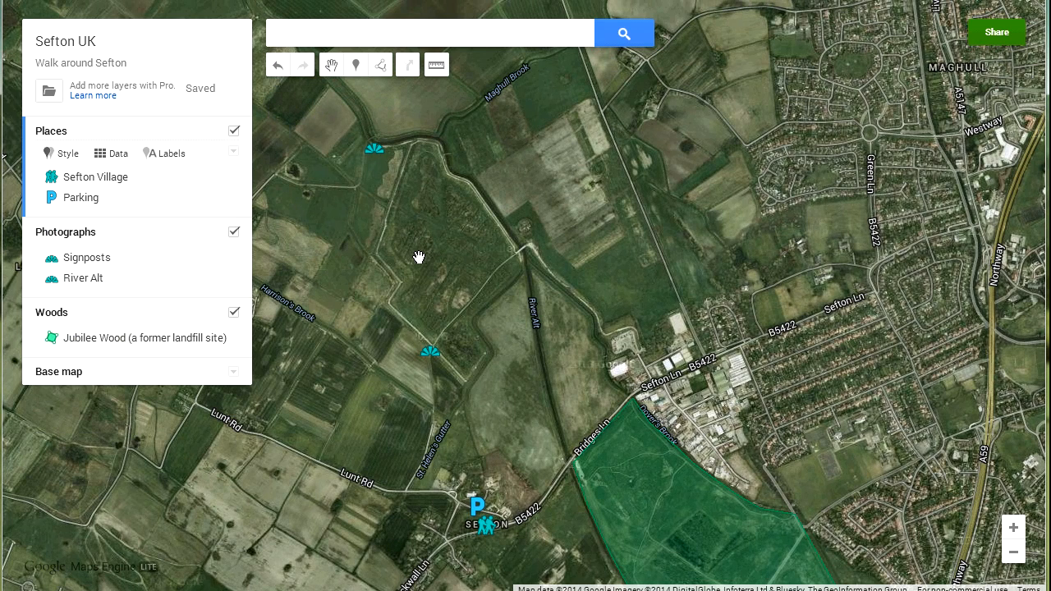
scroll(419, 258, "up", 1)
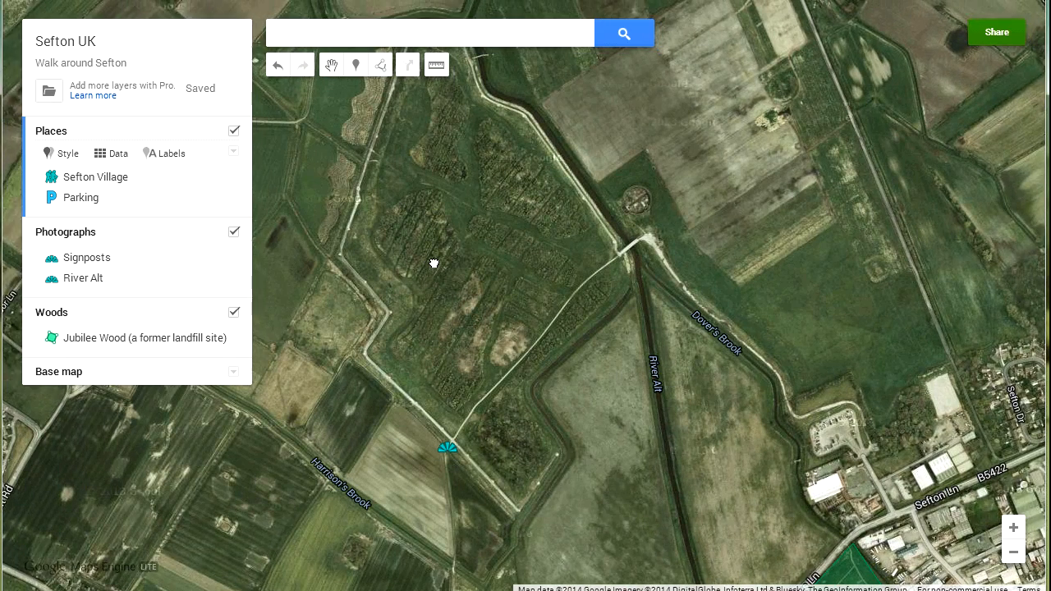
left_click_drag(435, 266, 450, 308)
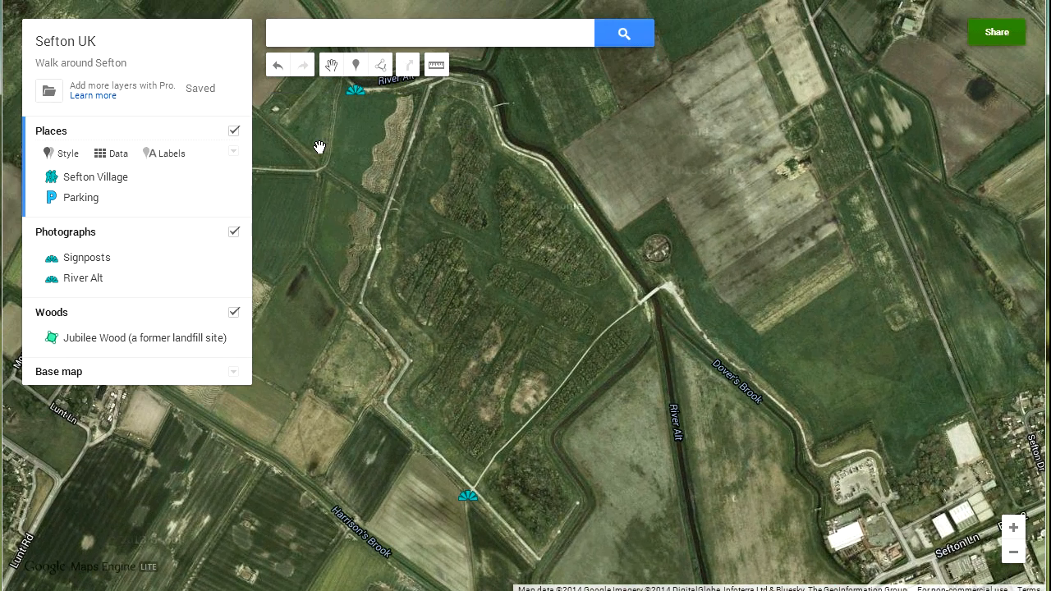
left_click(382, 72)
left_click(448, 79)
left_click(483, 84)
left_click(506, 146)
left_click(543, 164)
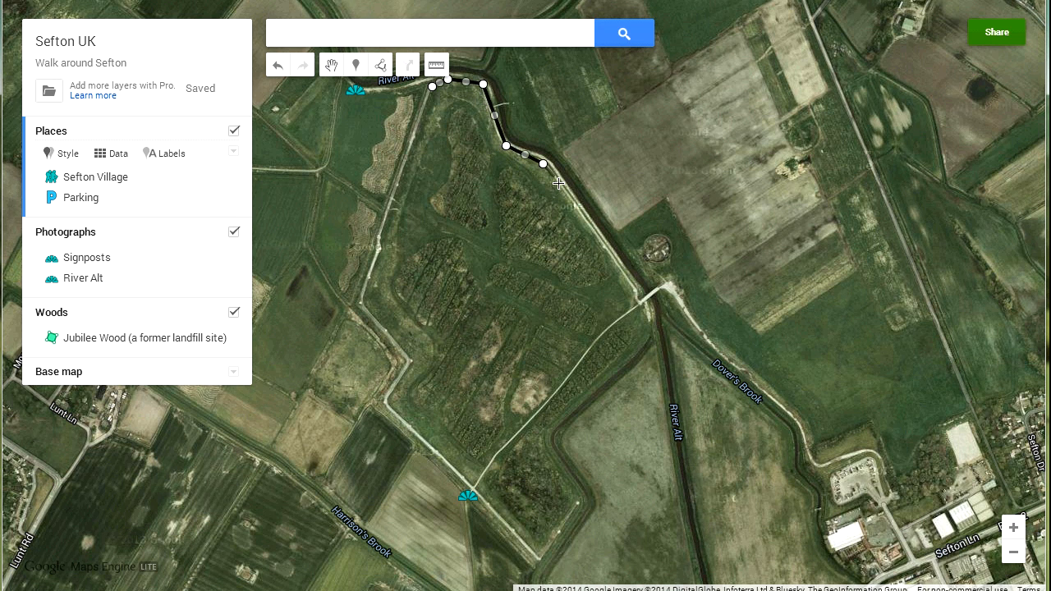
left_click(640, 297)
left_click(652, 326)
left_click(643, 348)
left_click(606, 377)
left_click(565, 419)
left_click(550, 437)
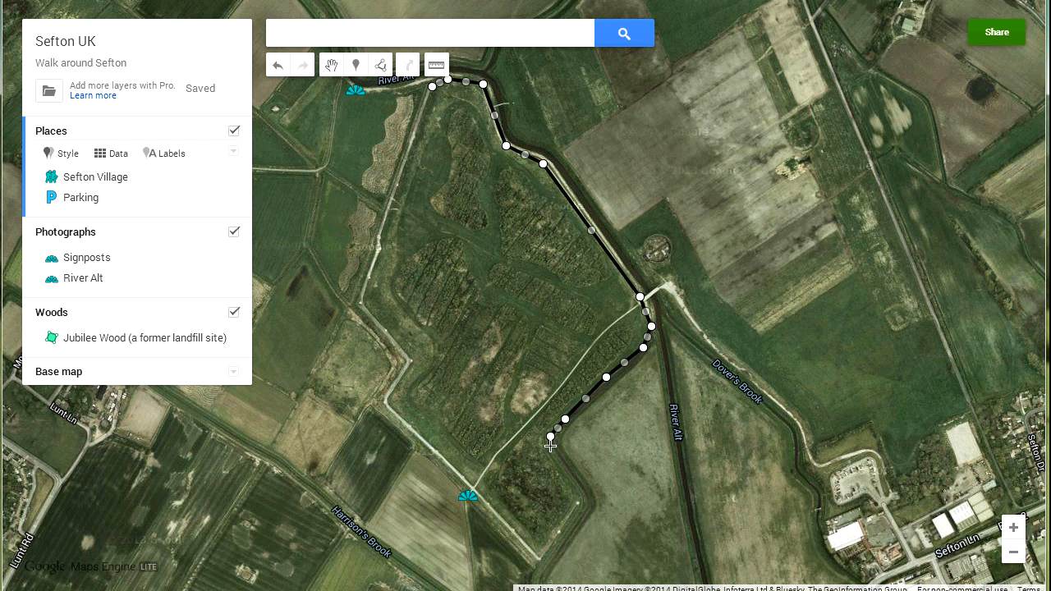
left_click(553, 452)
left_click(581, 493)
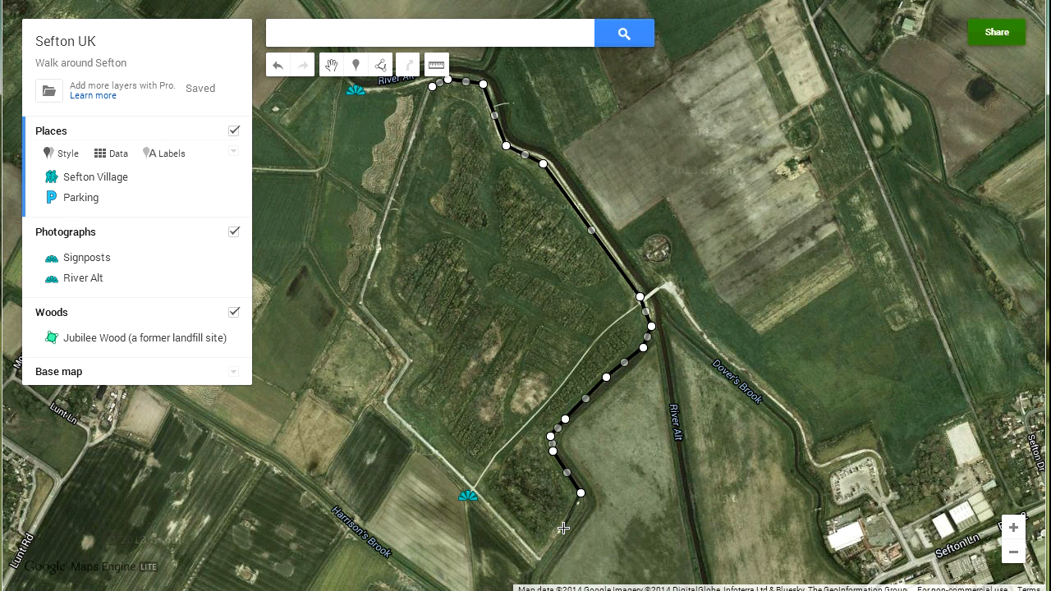
left_click(564, 529)
left_click(538, 567)
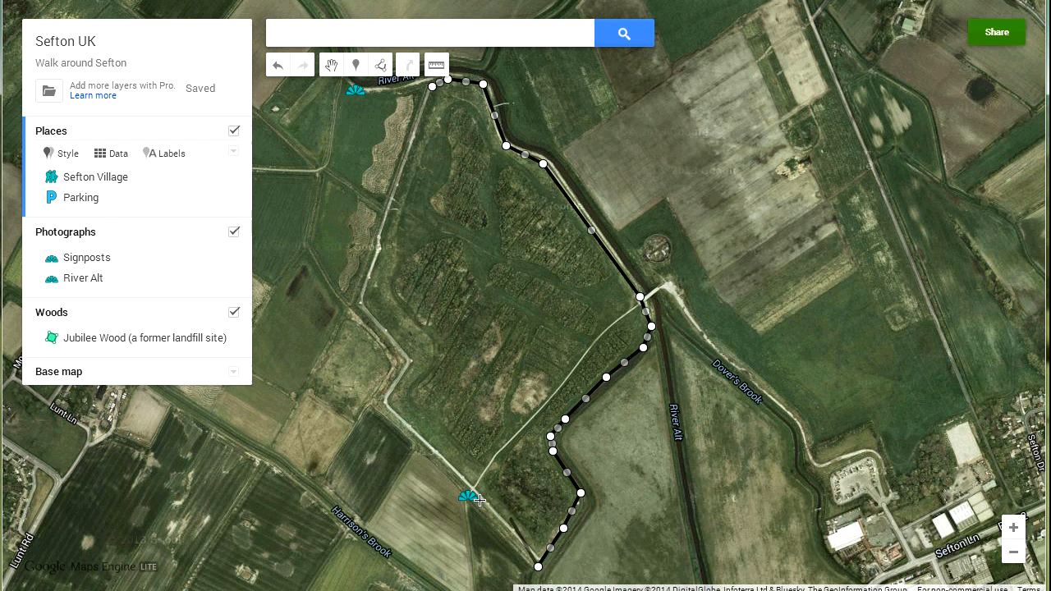
left_click(380, 401)
left_click(402, 363)
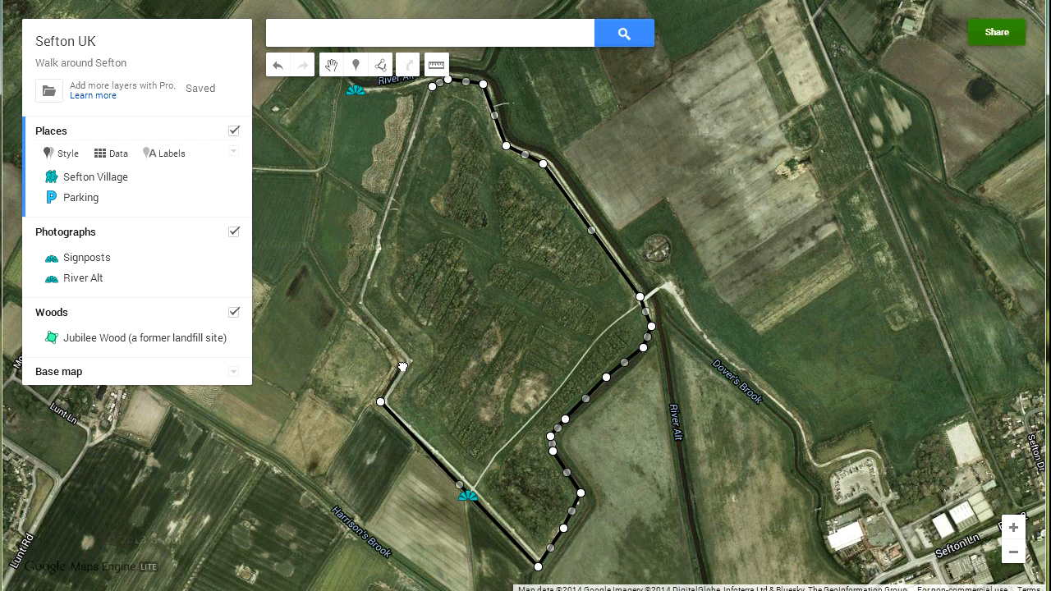
left_click(355, 311)
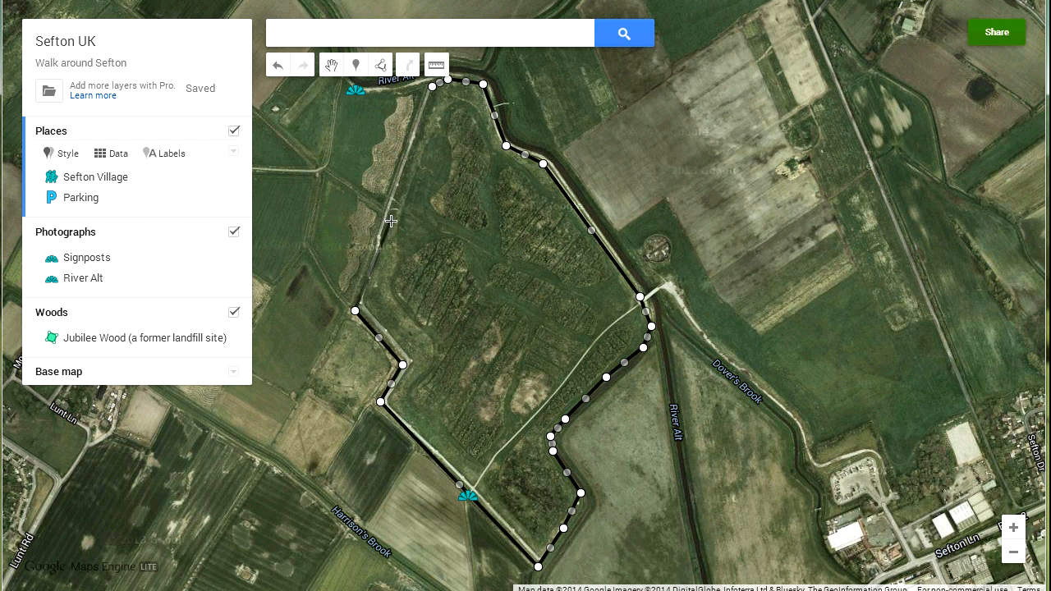
left_click(432, 88)
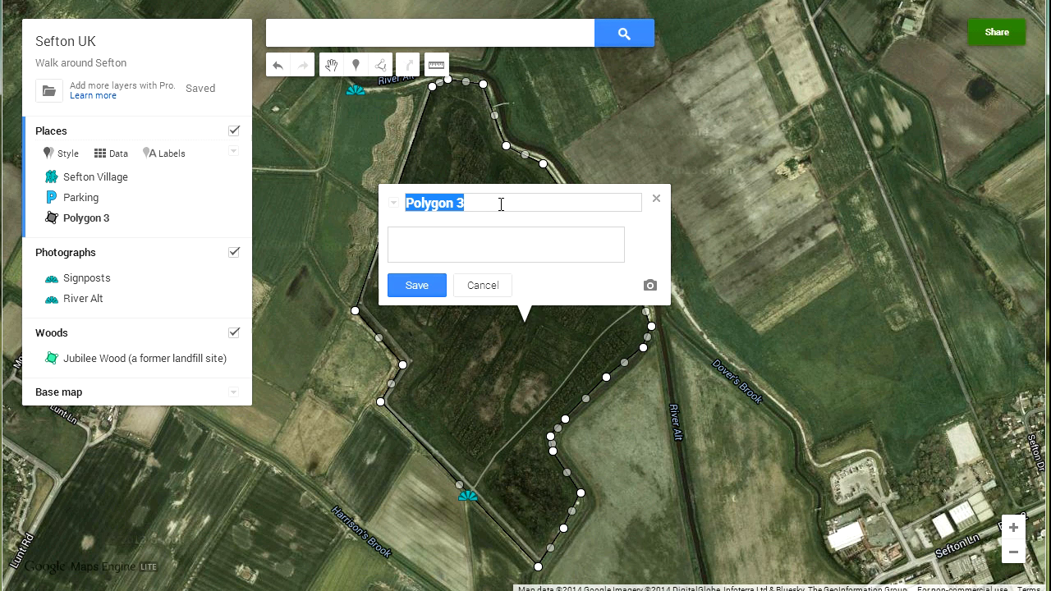
Name the new shape Woodland ex-tip and copy the image URL of the blog's black slug photo for it
type("Woodland ex-tip")
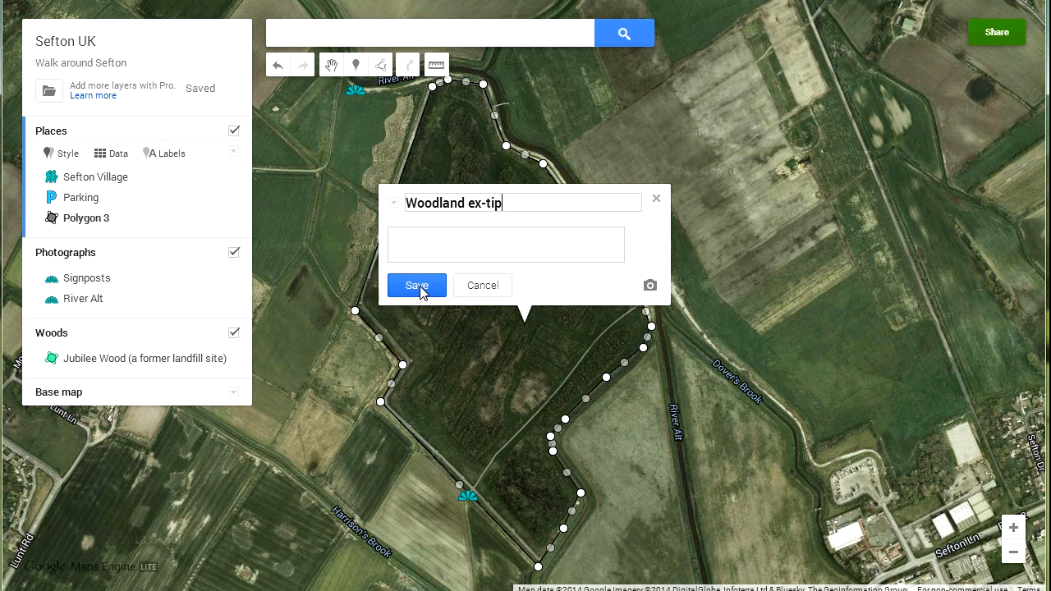
left_click(652, 287)
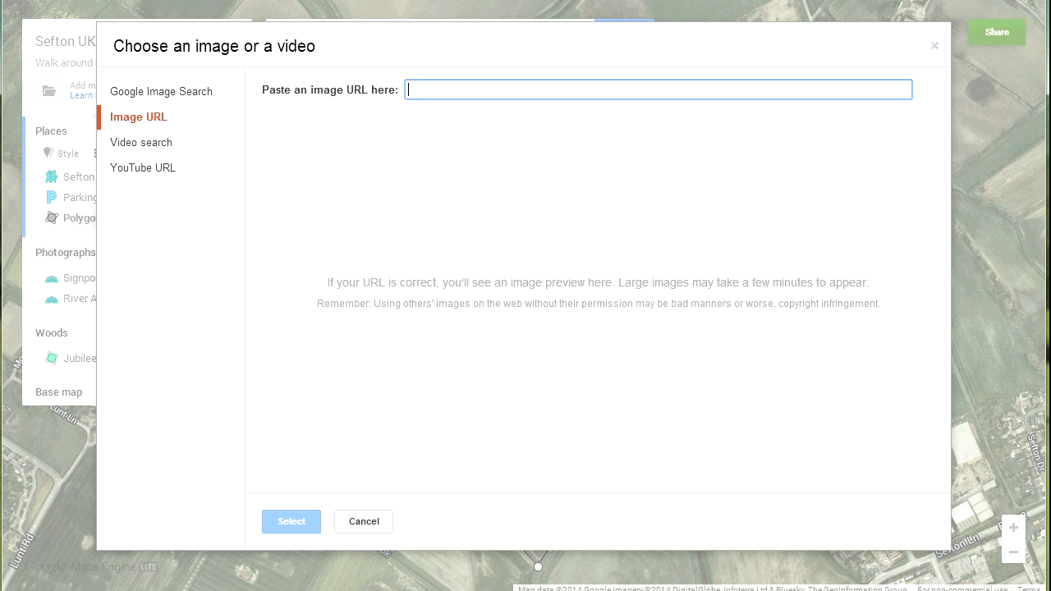
key("ctrl+Tab")
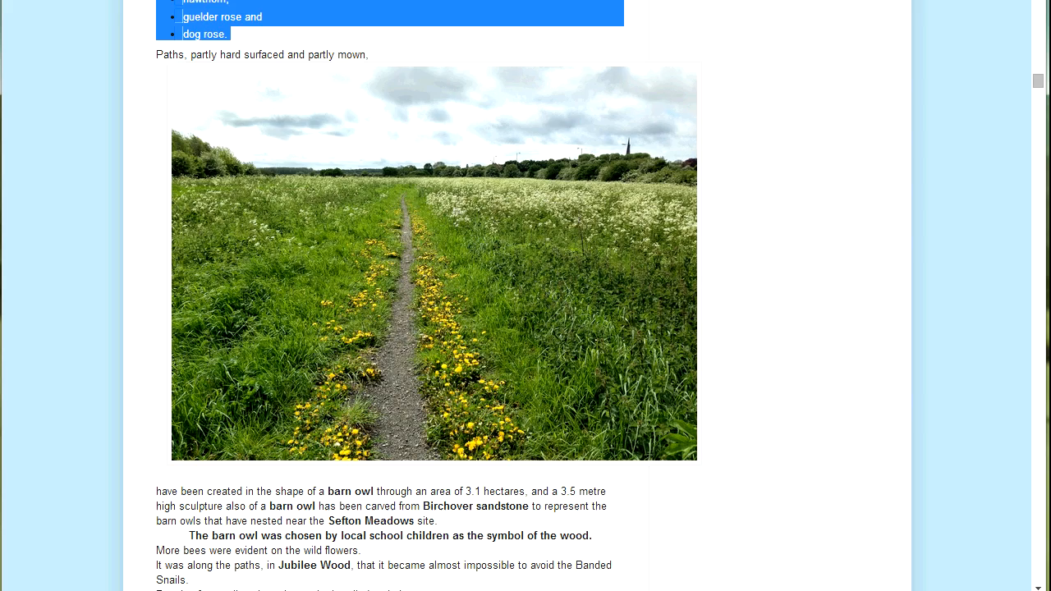
scroll(493, 243, "up", 5)
scroll(494, 249, "up", 15)
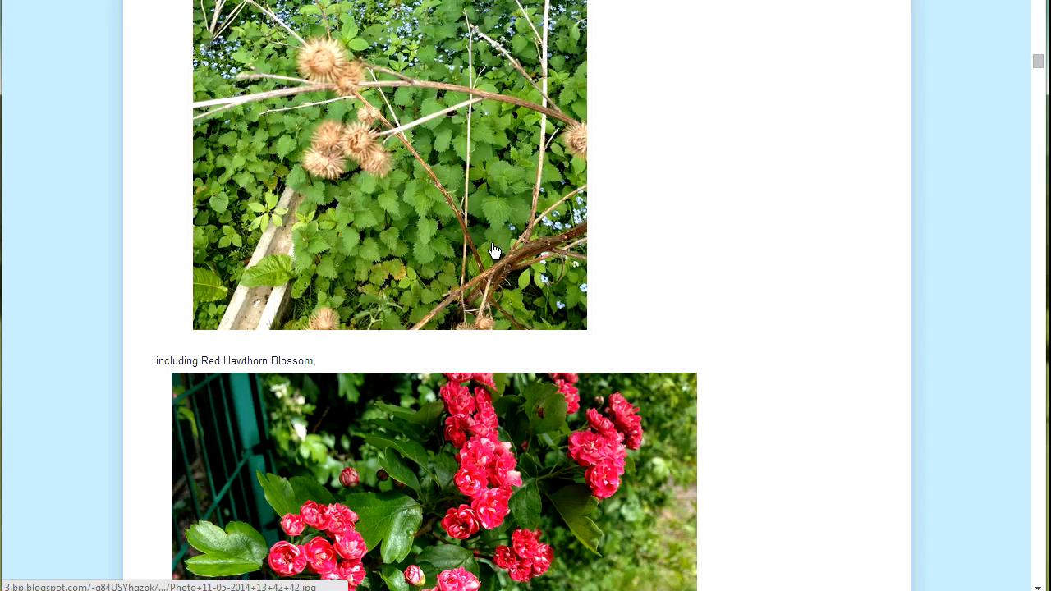
scroll(494, 249, "up", 2)
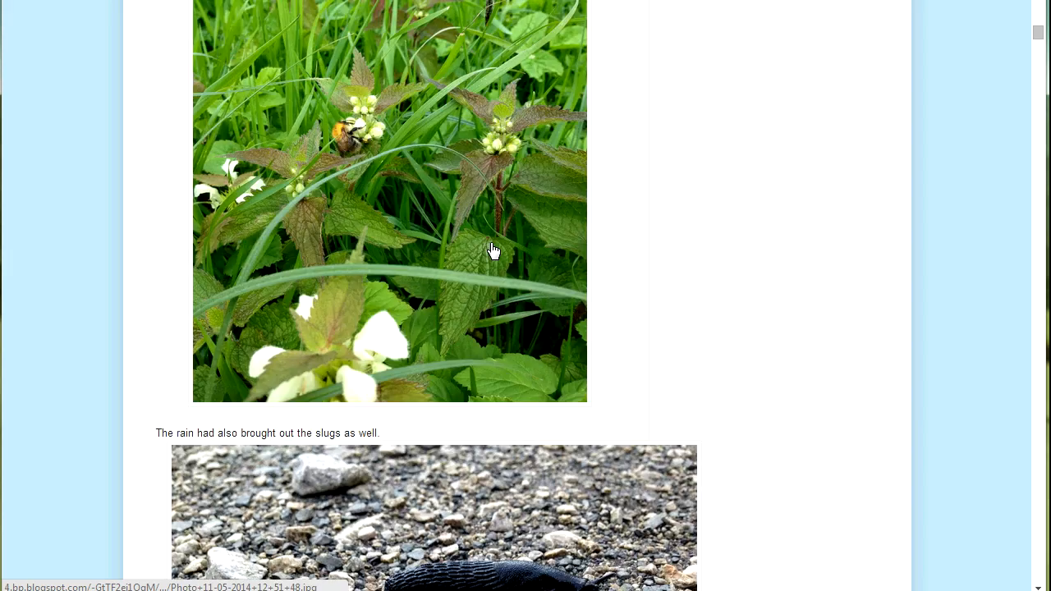
scroll(494, 251, "down", 2)
scroll(492, 251, "down", 2)
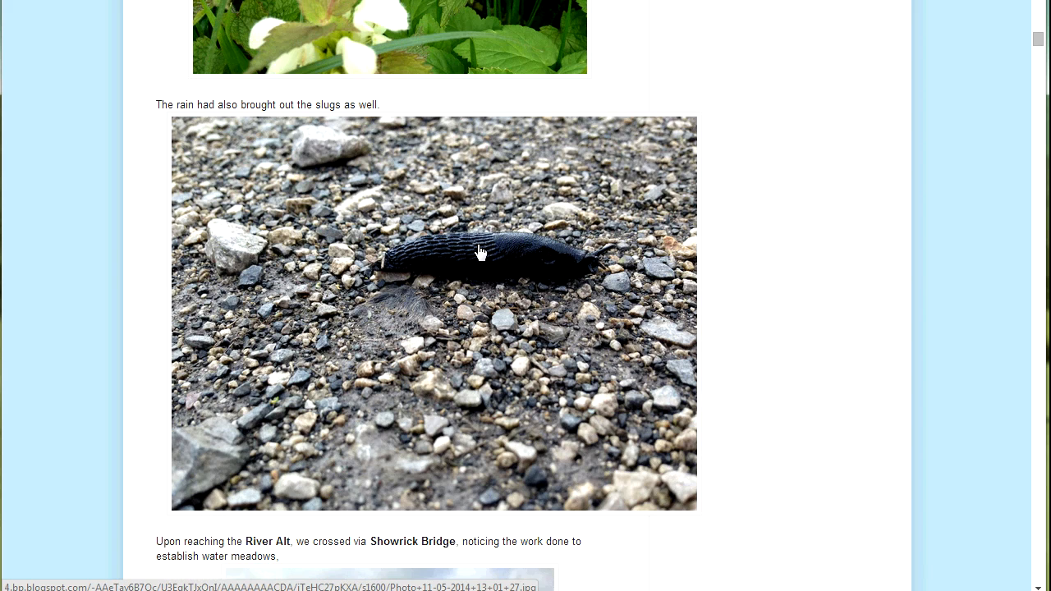
right_click(480, 248)
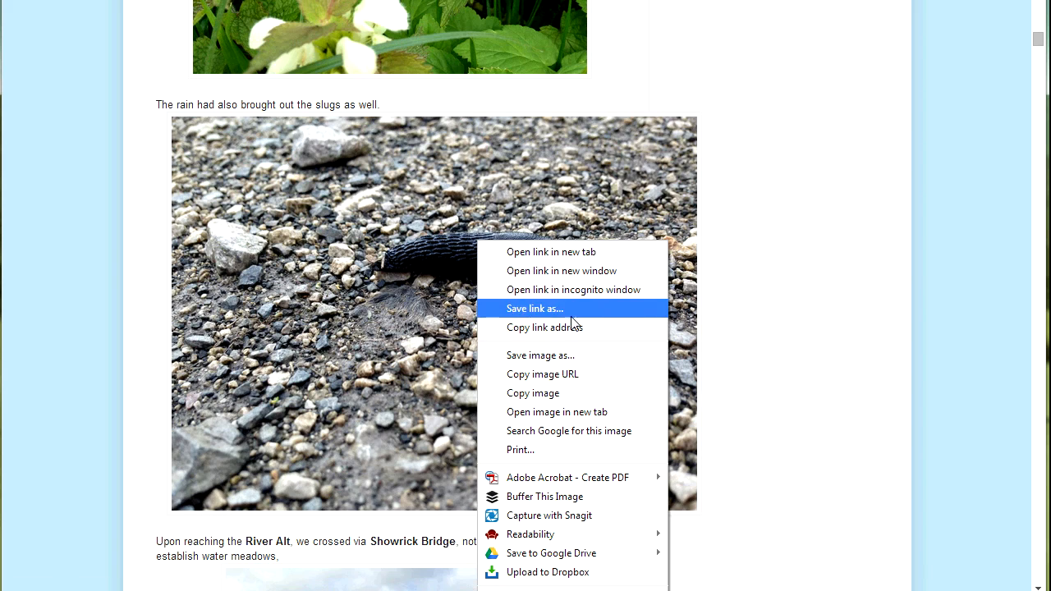
left_click(556, 376)
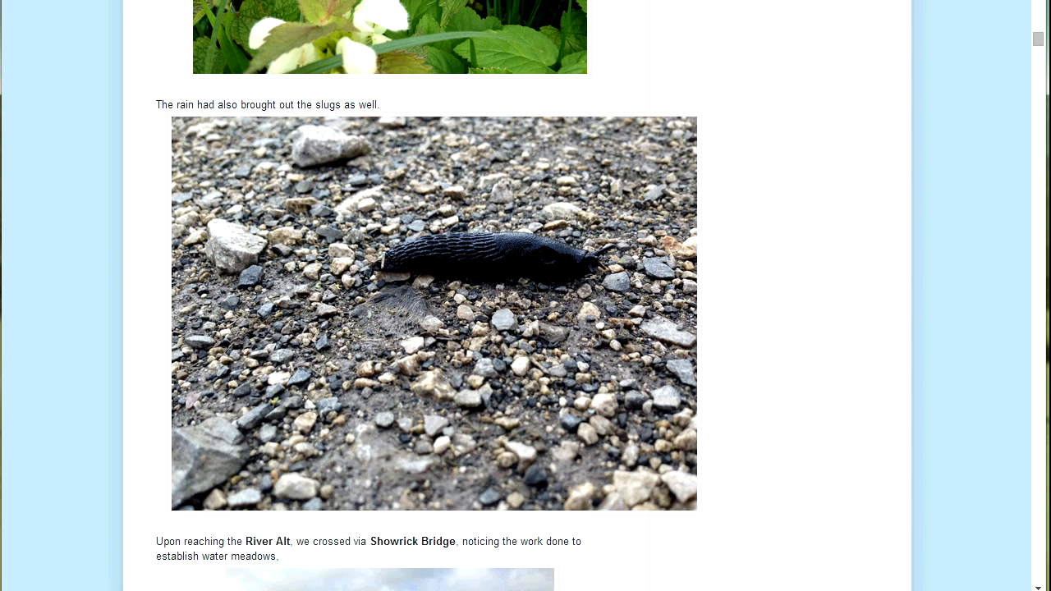
Attach the slug photo to the Woodland ex-tip shape by its copied image URL and save the details
key("ctrl+Tab")
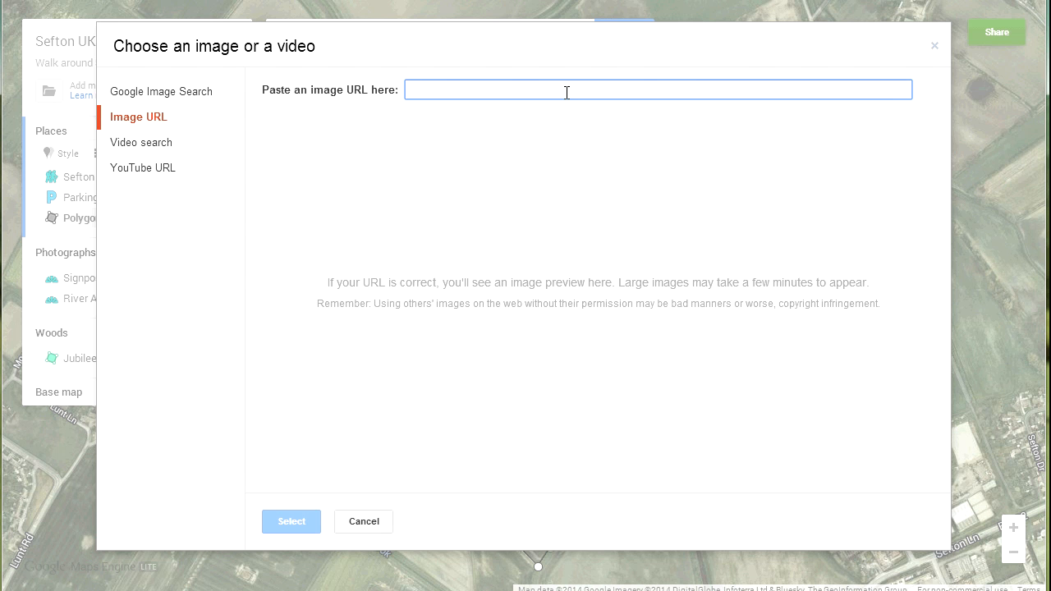
key("ctrl+v")
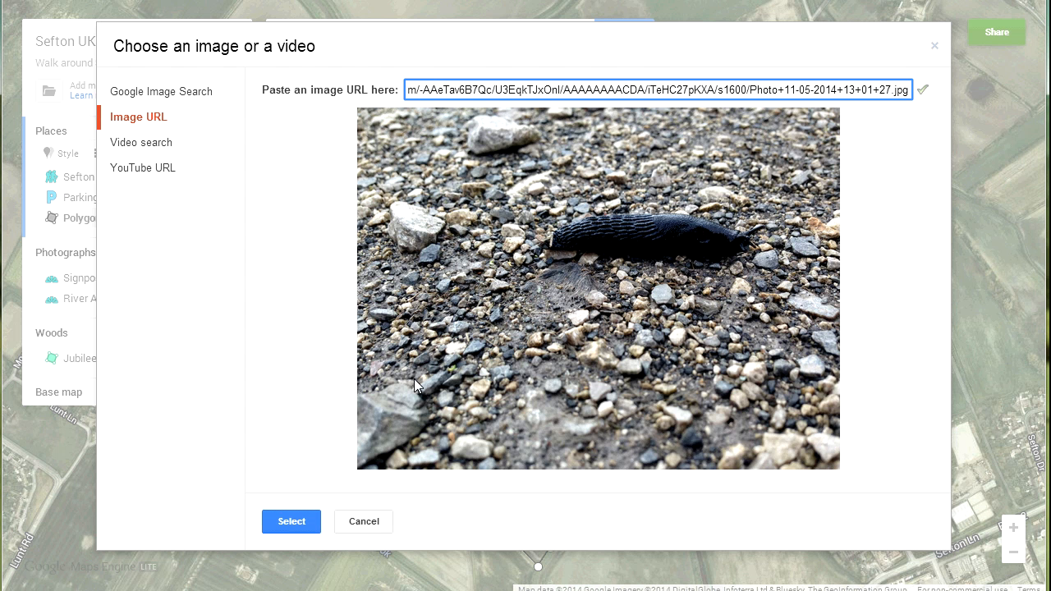
left_click(291, 520)
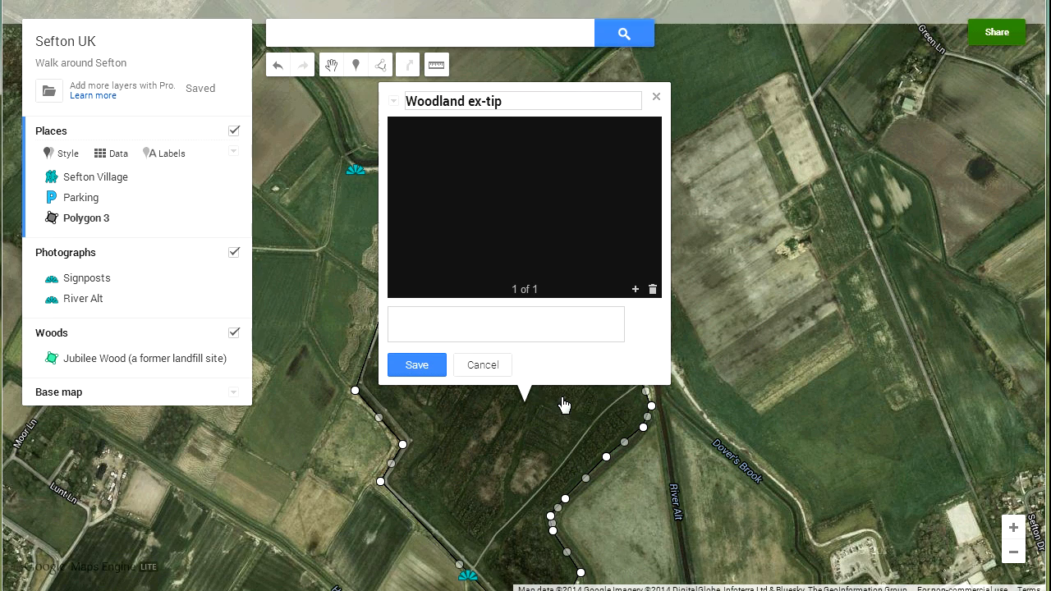
left_click(415, 364)
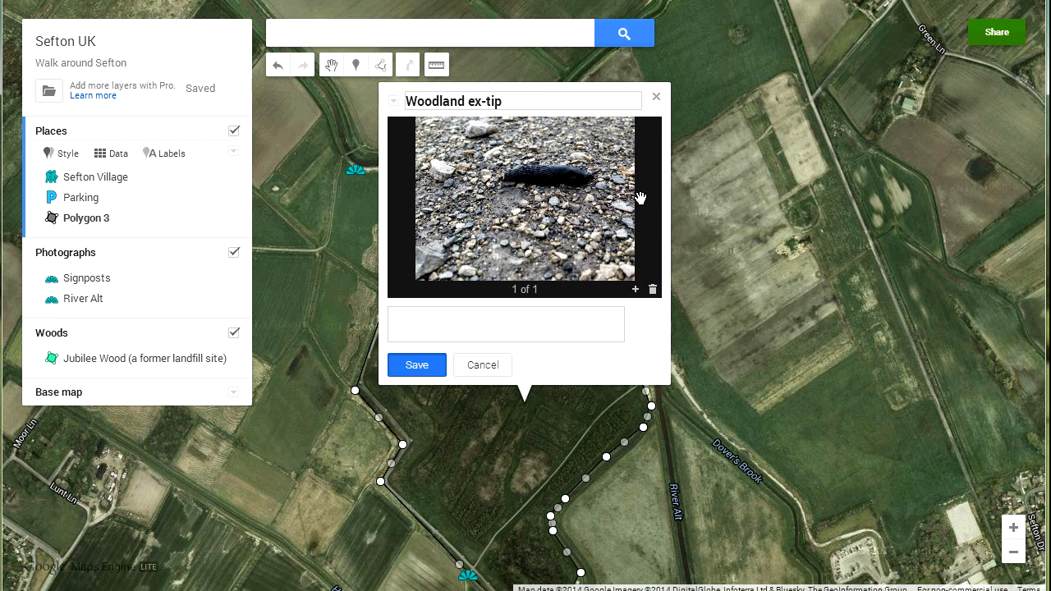
left_click(735, 207)
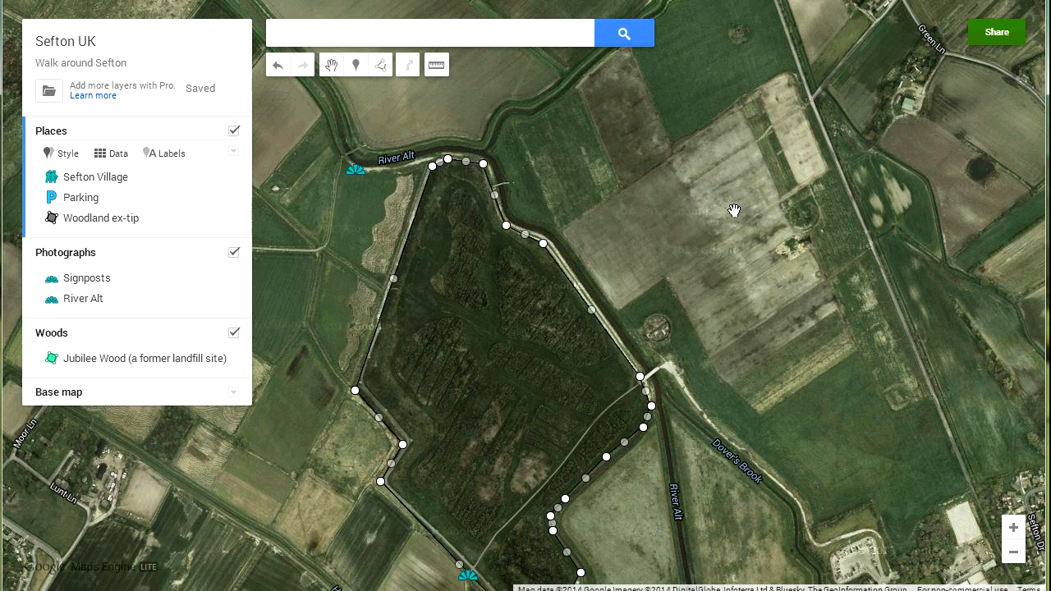
Delete the Woodland ex-tip shape from the Places layer
left_click(493, 352)
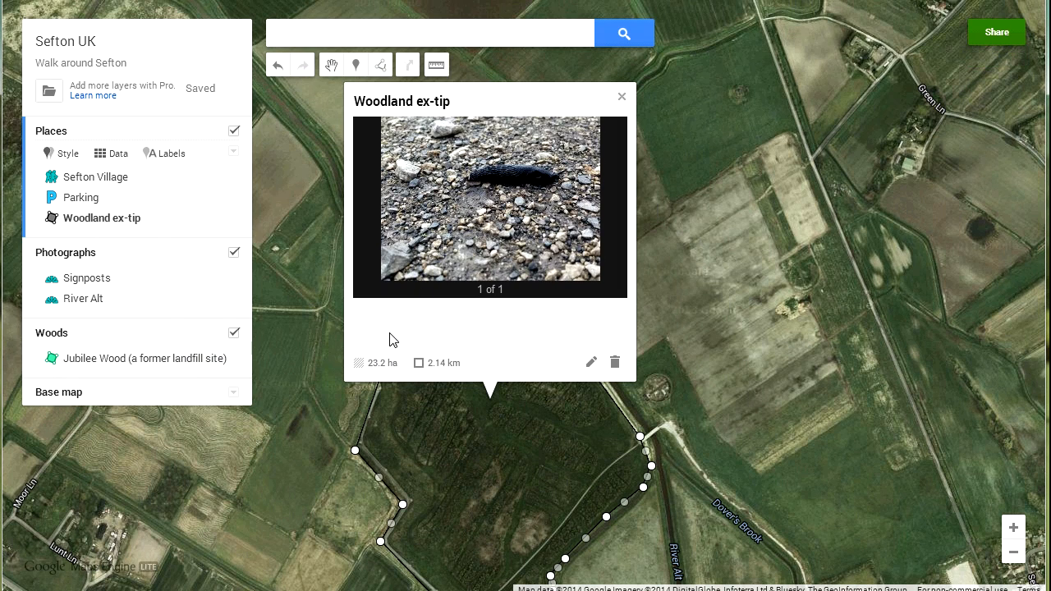
left_click(122, 221)
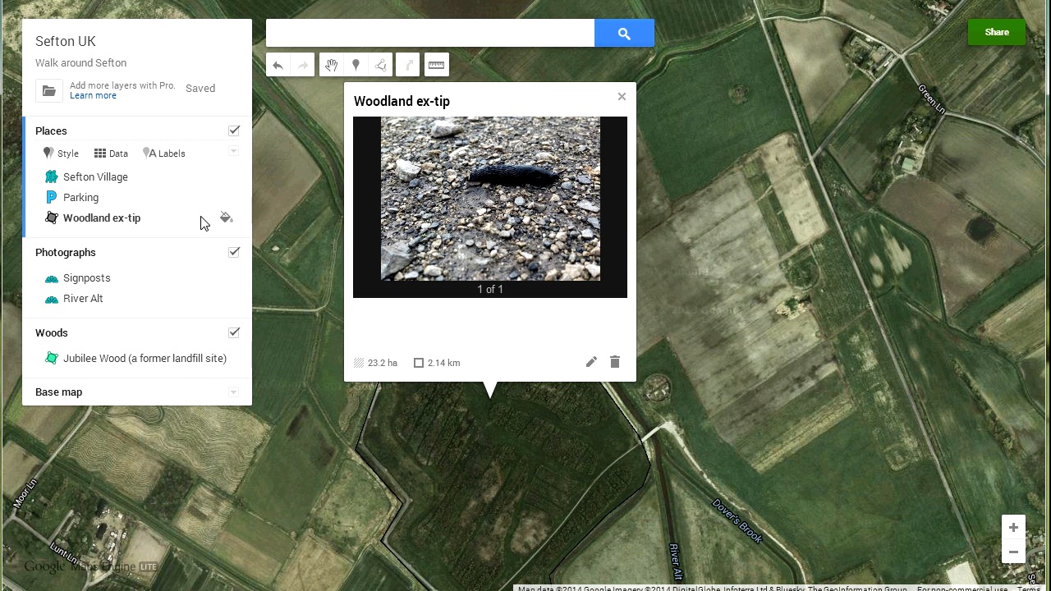
right_click(140, 225)
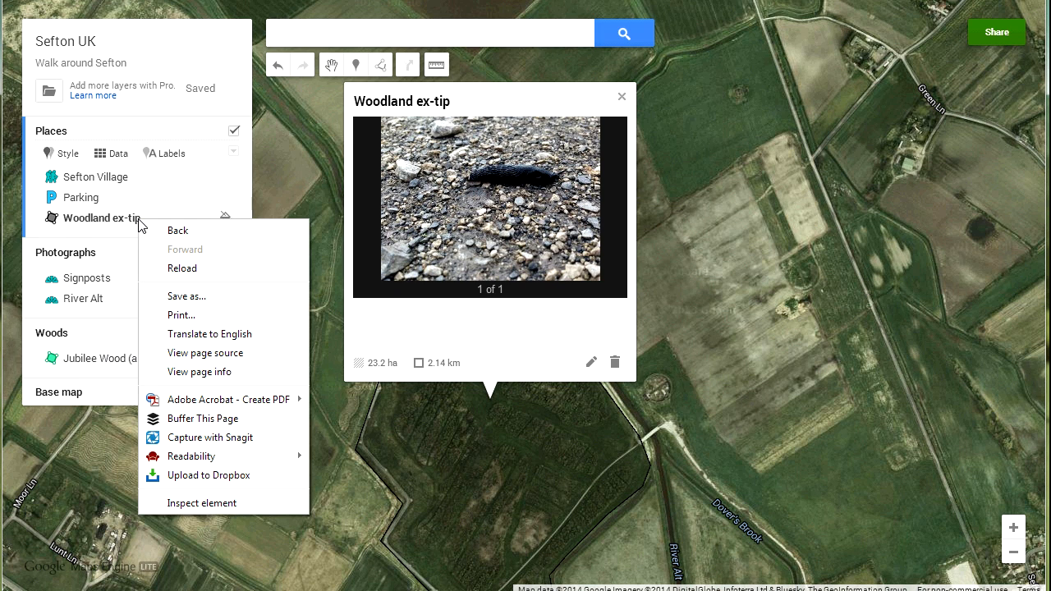
left_click(615, 364)
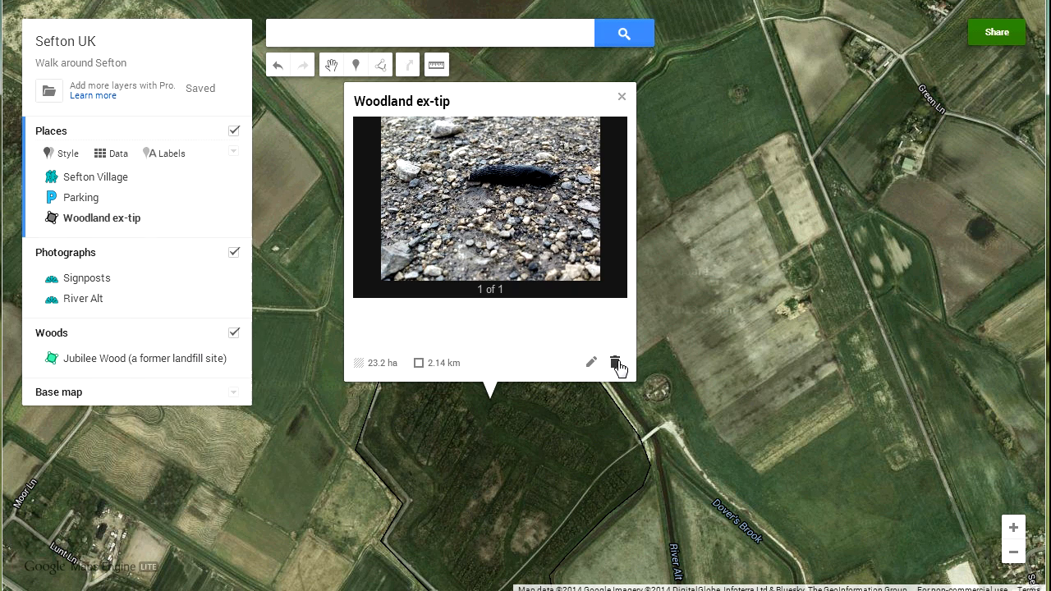
left_click(615, 364)
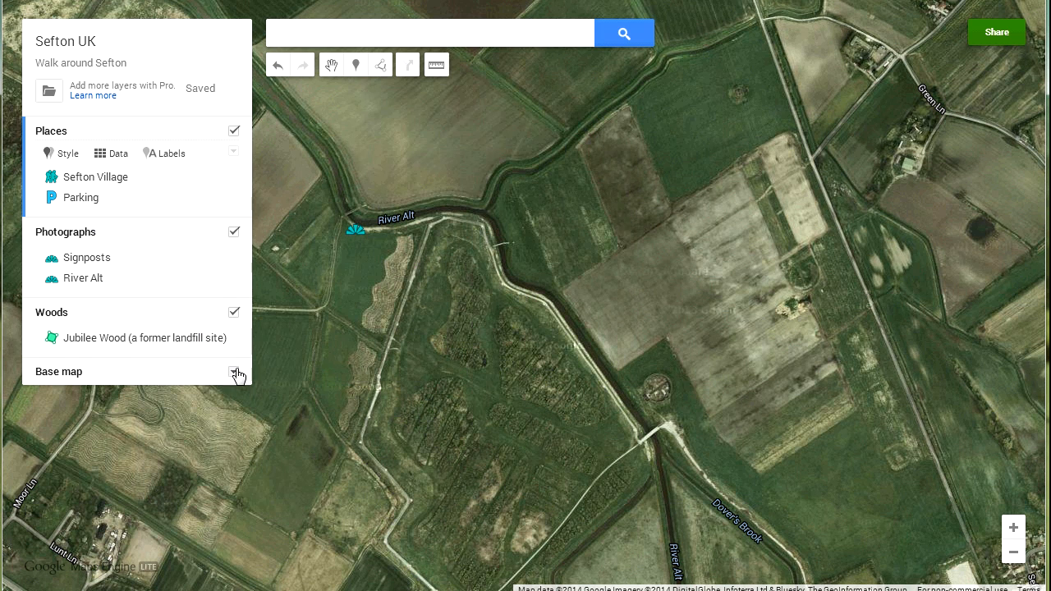
Draw a closed shape in the Woods layer around the woodland beside the River Alt, following the riverbank, southern field edge and western path
left_click(54, 320)
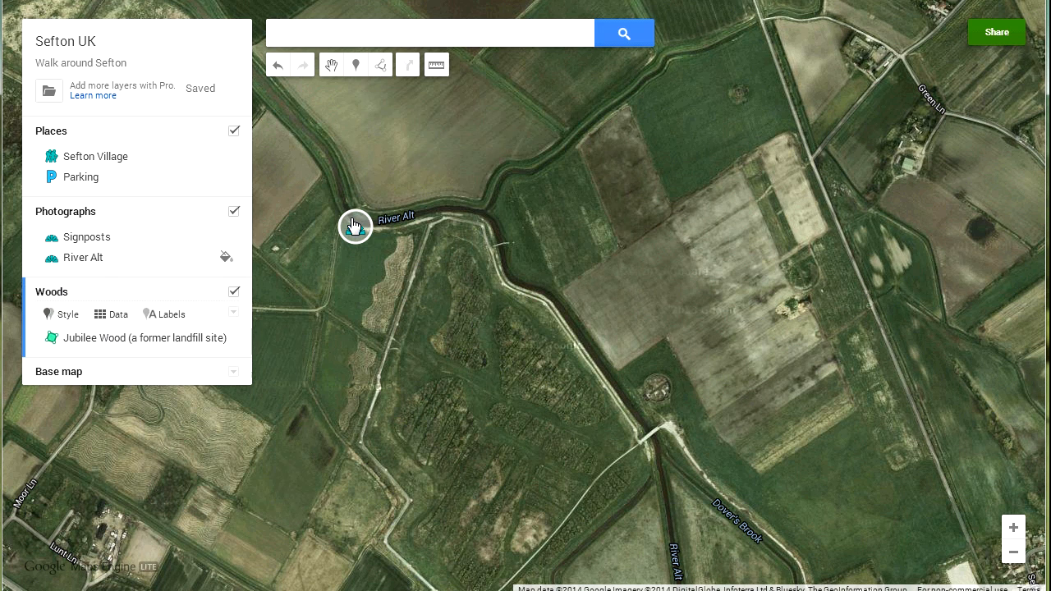
left_click(382, 68)
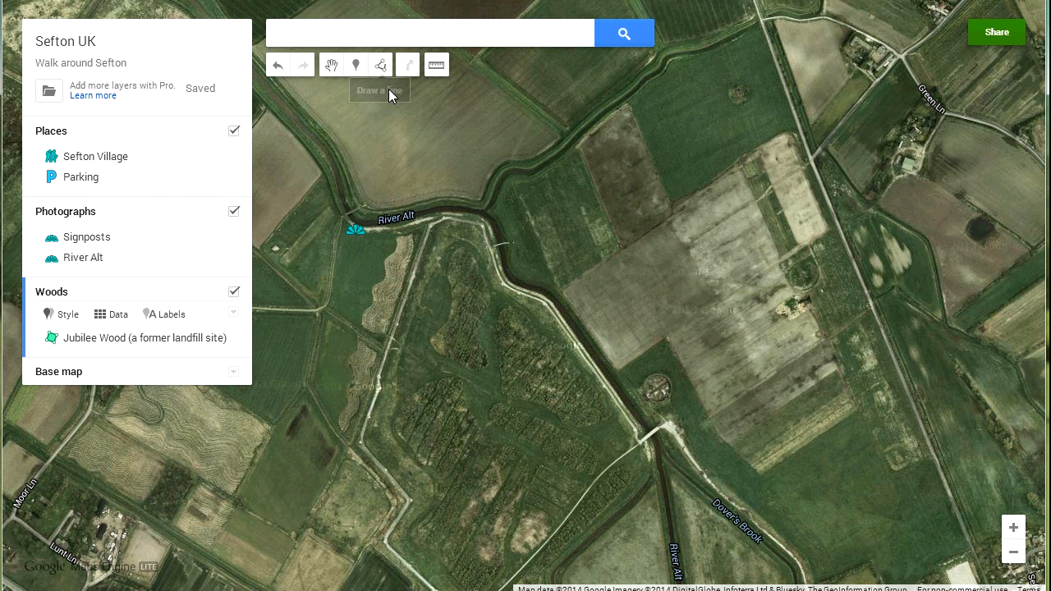
left_click(435, 227)
left_click(445, 221)
left_click(483, 227)
left_click(504, 286)
left_click(546, 306)
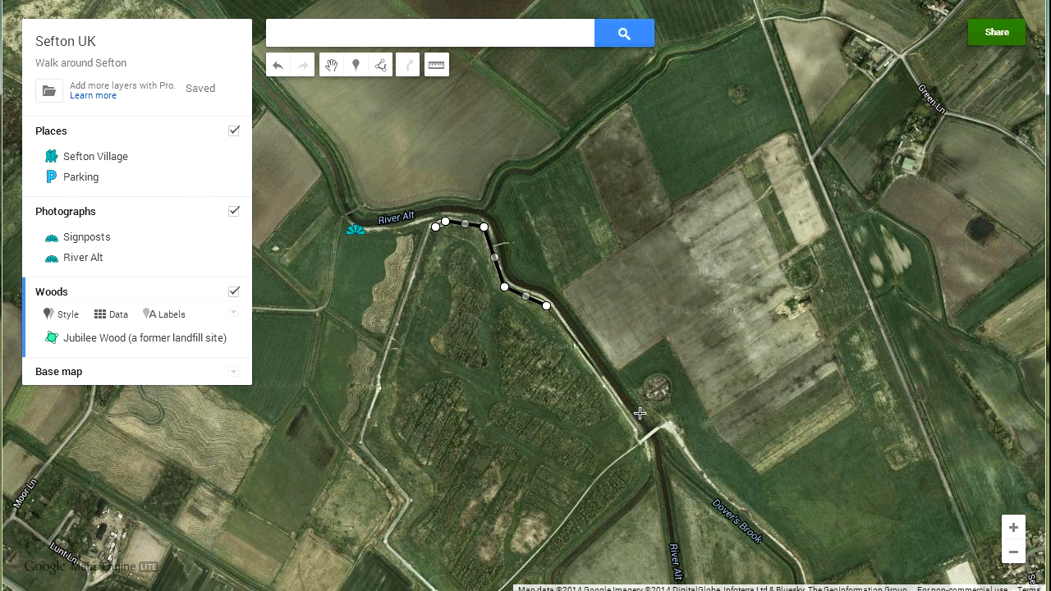
left_click(647, 445)
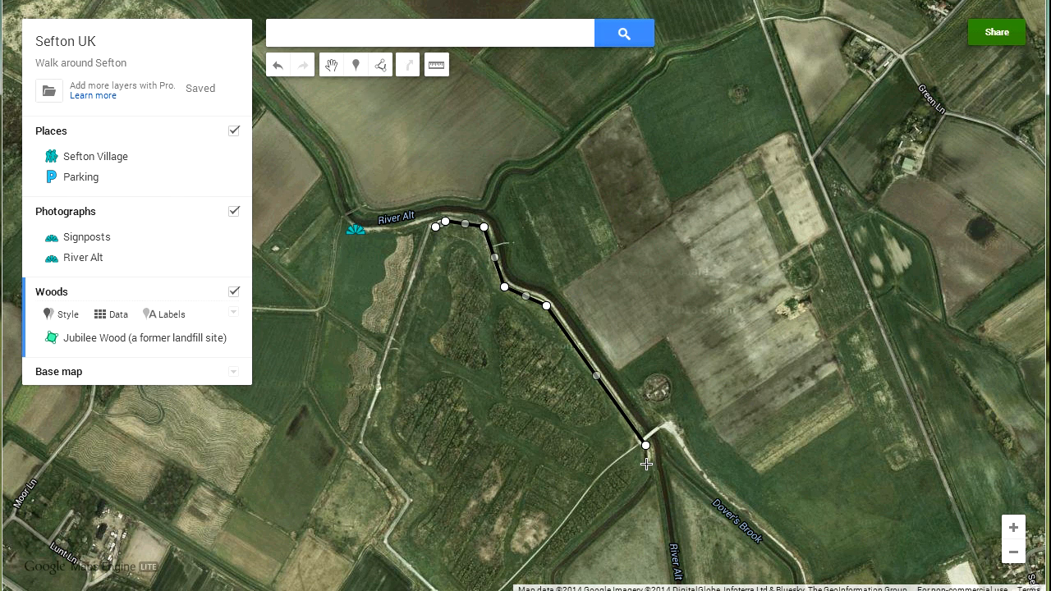
left_click(647, 471)
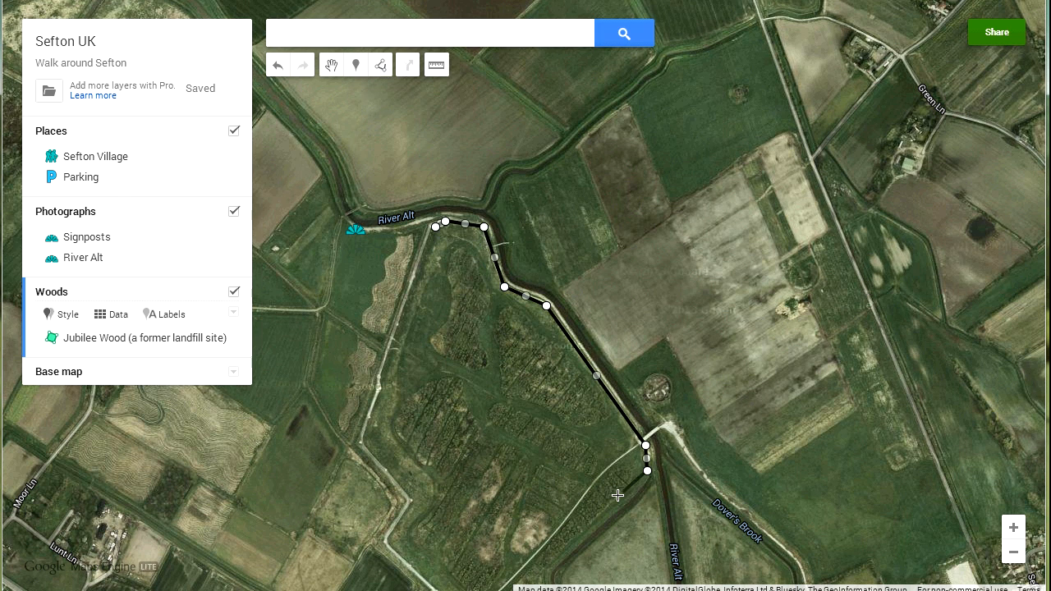
left_click(556, 559)
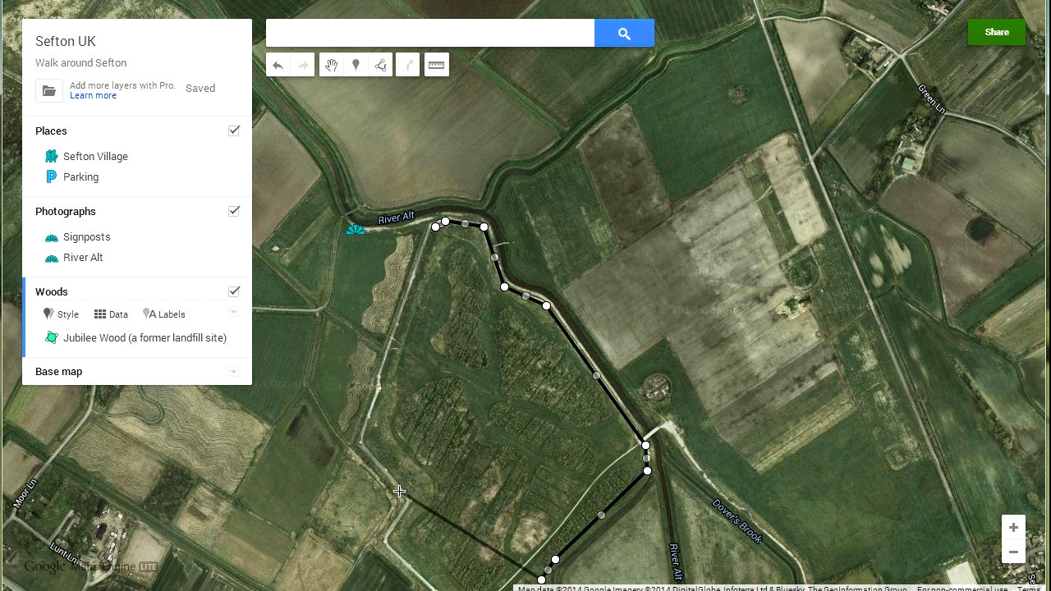
left_click(431, 588)
left_click(387, 544)
left_click(408, 500)
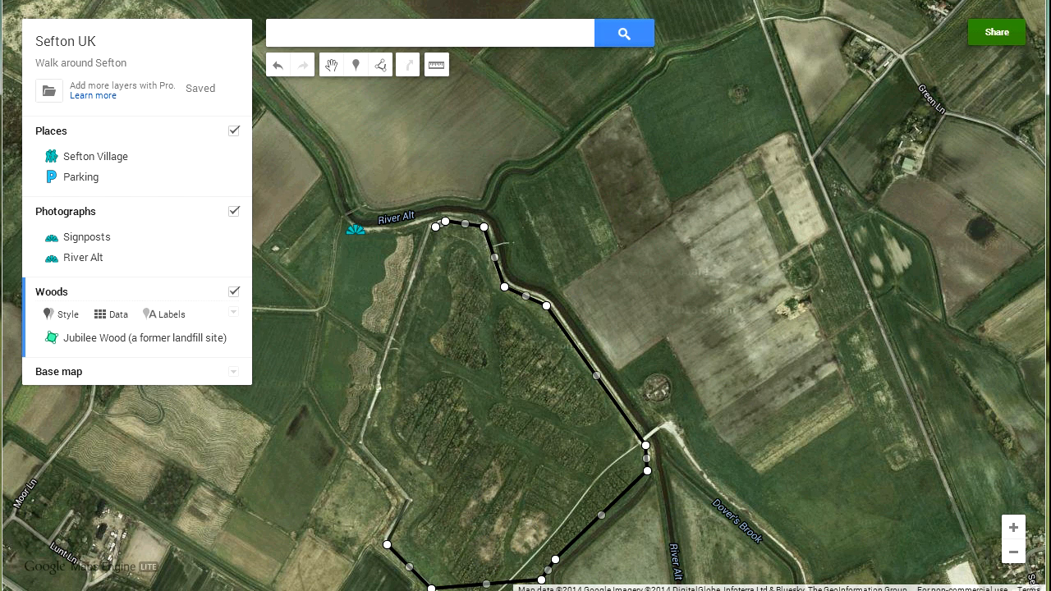
left_click(359, 447)
double_click(377, 387)
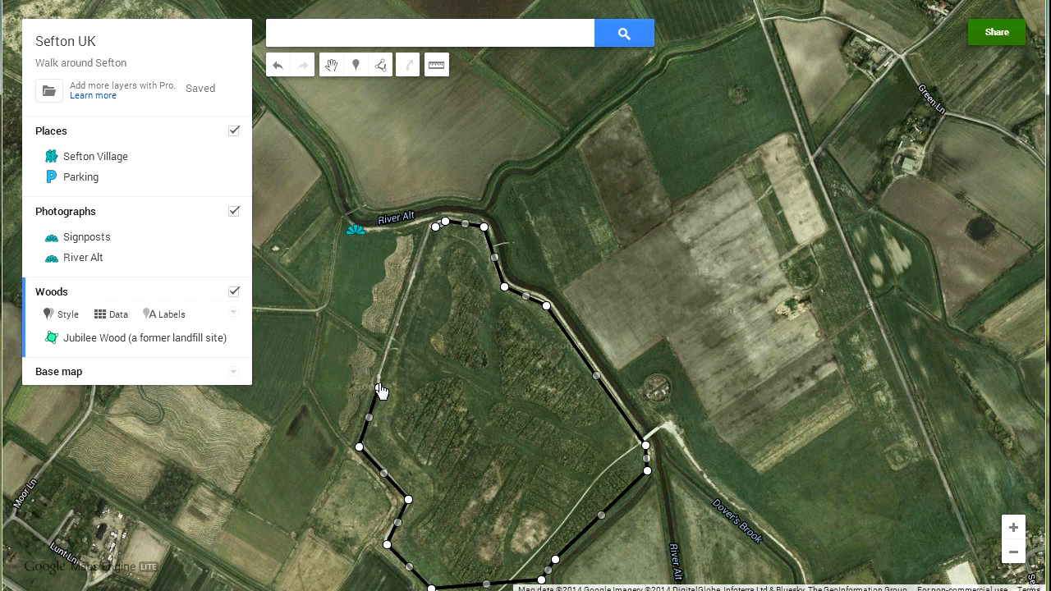
left_click(378, 376)
left_click(434, 229)
Reshape the new woodland outline's southern end so it reaches the tip below the photo marker and follows the eastern field edge
left_click_drag(711, 349, 714, 263)
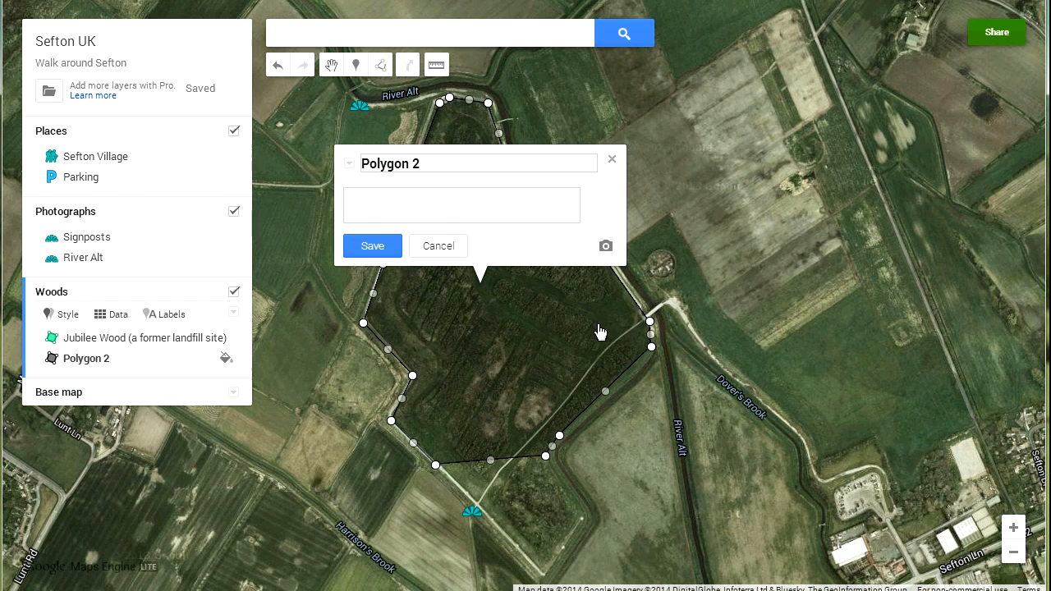
left_click_drag(493, 466, 544, 408)
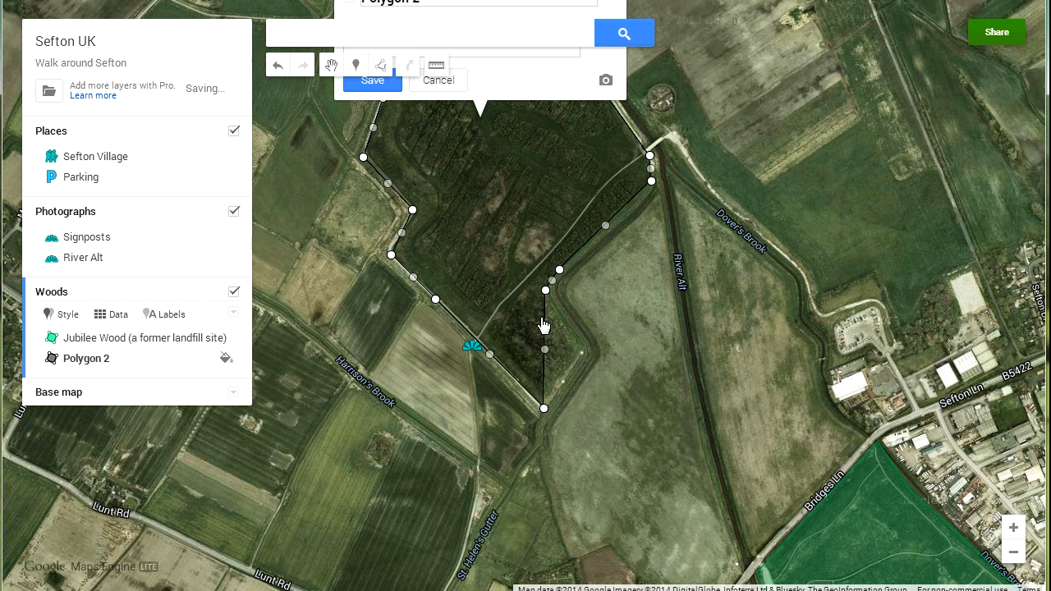
left_click_drag(545, 291, 583, 358)
left_click_drag(559, 273, 545, 288)
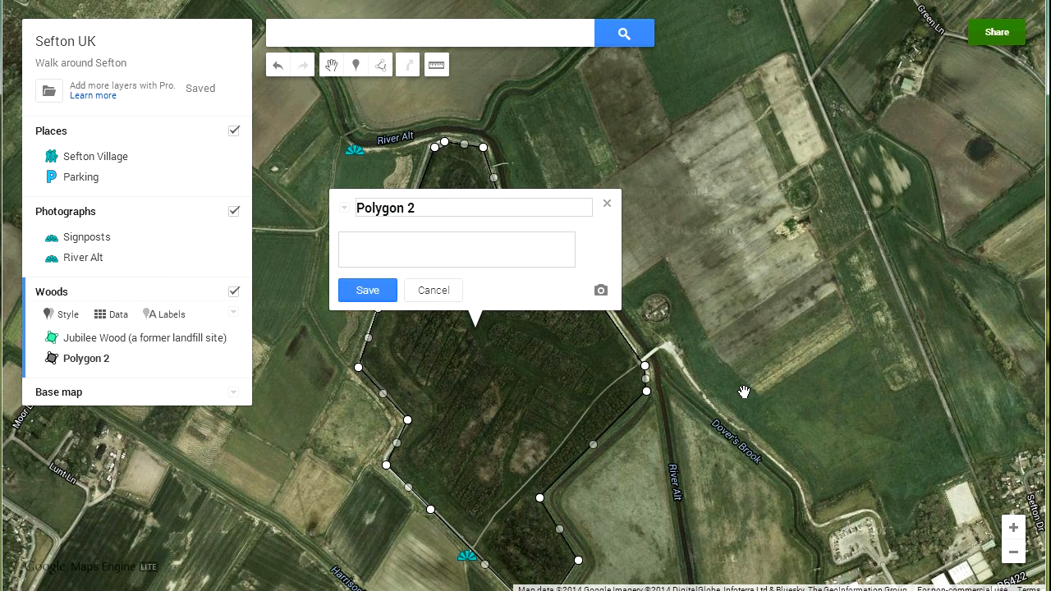
Name the Woods shape Ex-Tip, attach the slug photo by its copied image URL and save the details
left_click_drag(430, 207, 348, 215)
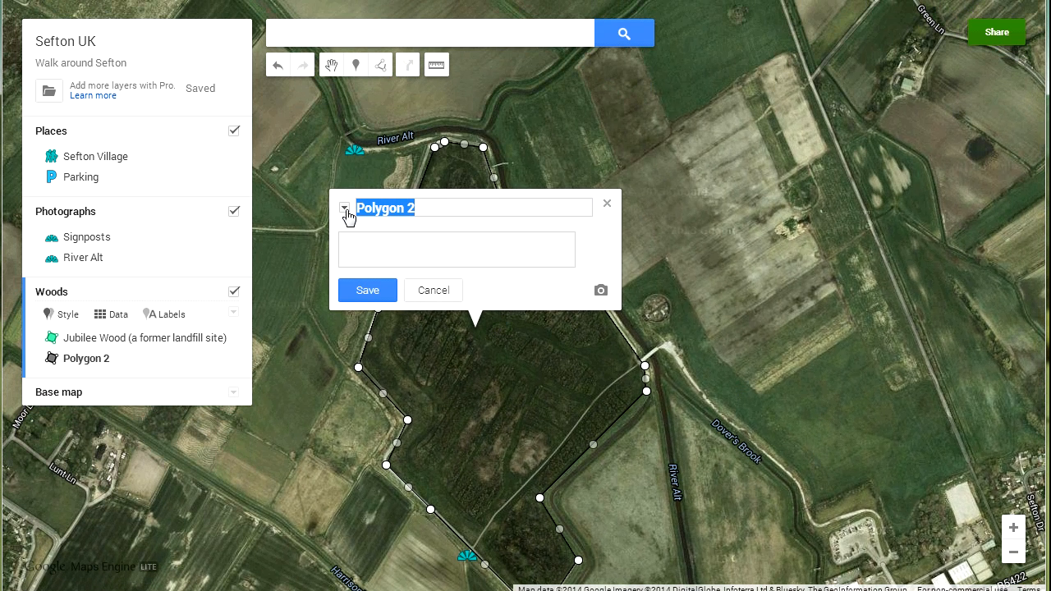
type("Ex-Tip")
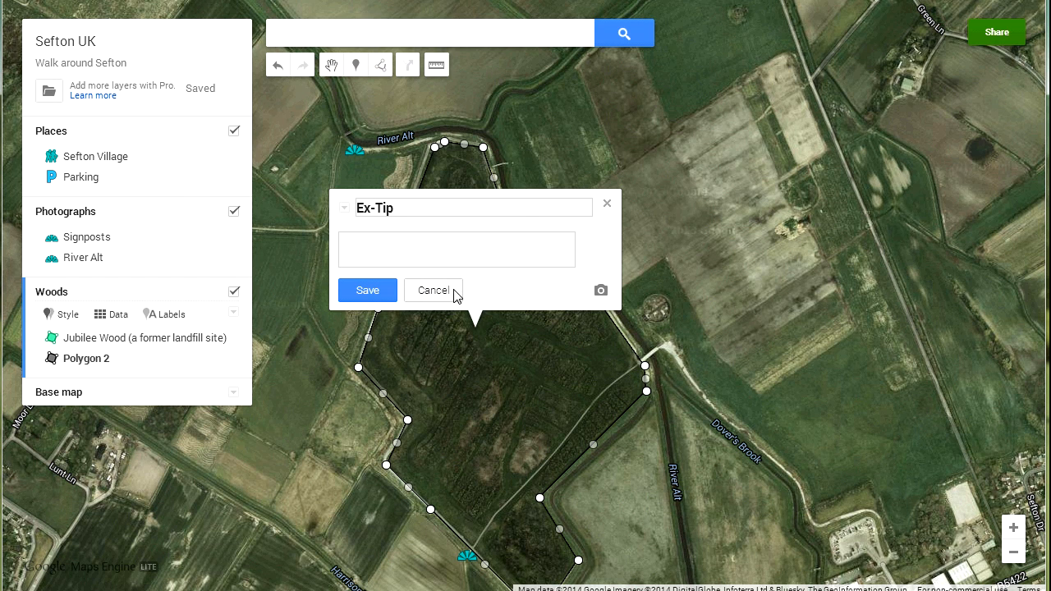
left_click(600, 288)
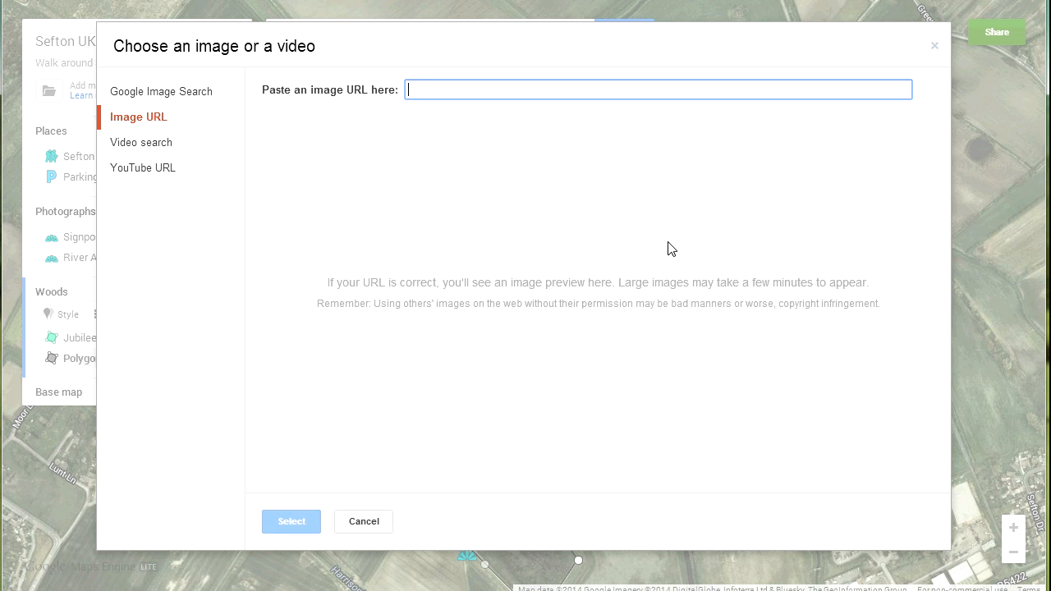
type("http://4.bp.blogspot.com/-AAeTav6B7Qc/U3EqkTJxOnI/AAAAAAAACDA/iTeHC27pKXA/s1600/Photo+11-05-2014+13+01+27.jpg")
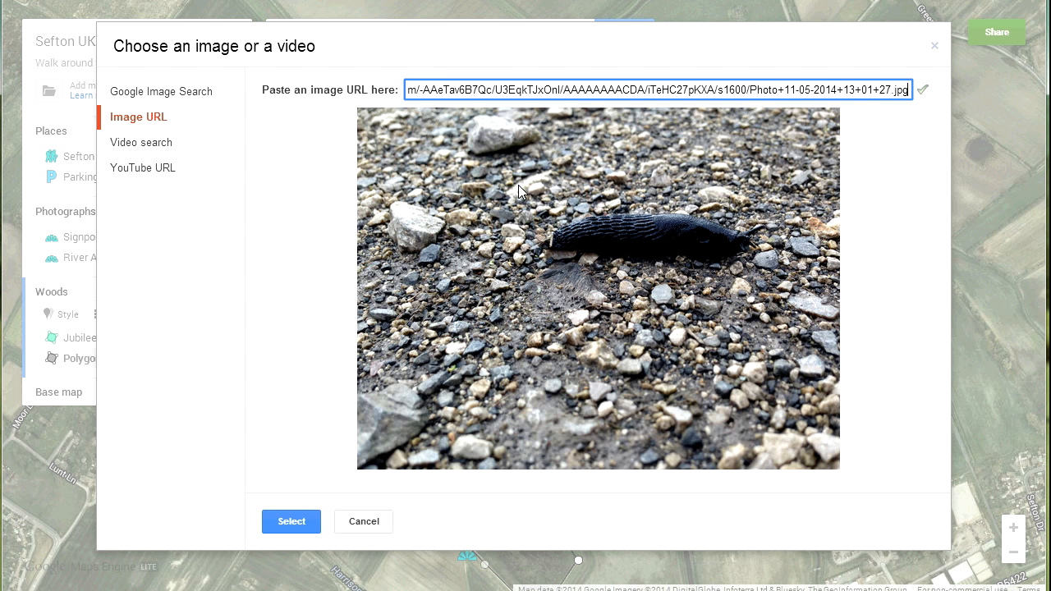
left_click(291, 521)
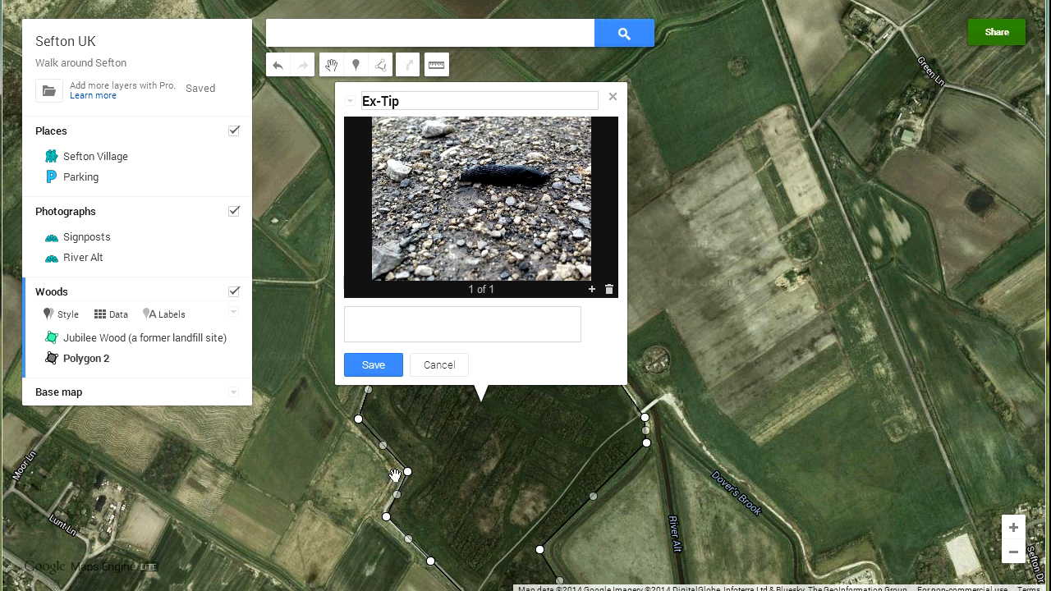
left_click(376, 364)
Colour the Ex-Tip shape dark green to match Jubilee Wood and close its details
mouse_move(150, 363)
left_click(224, 363)
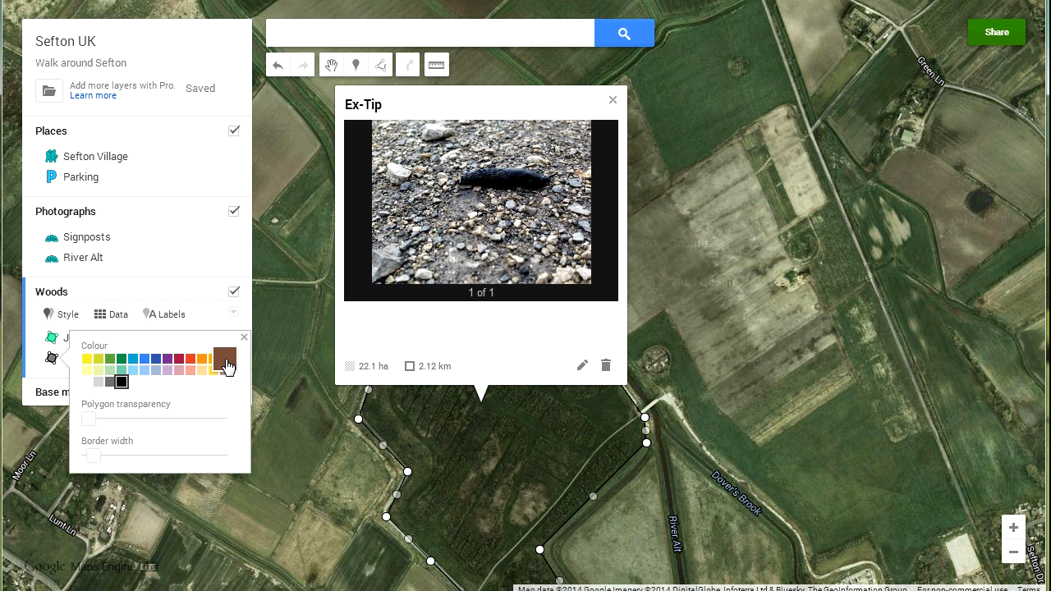
left_click(121, 359)
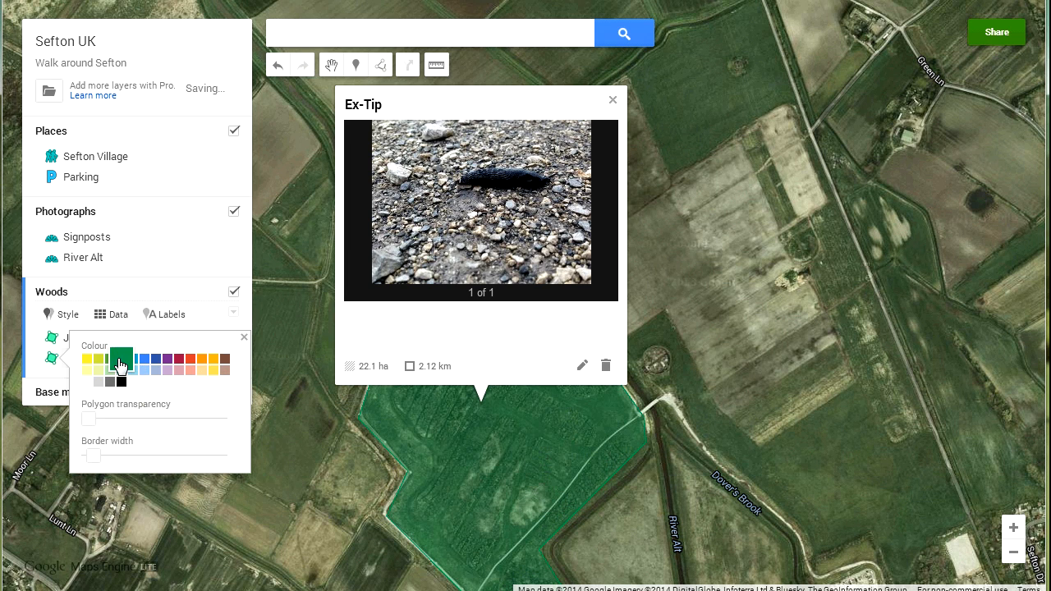
left_click(613, 99)
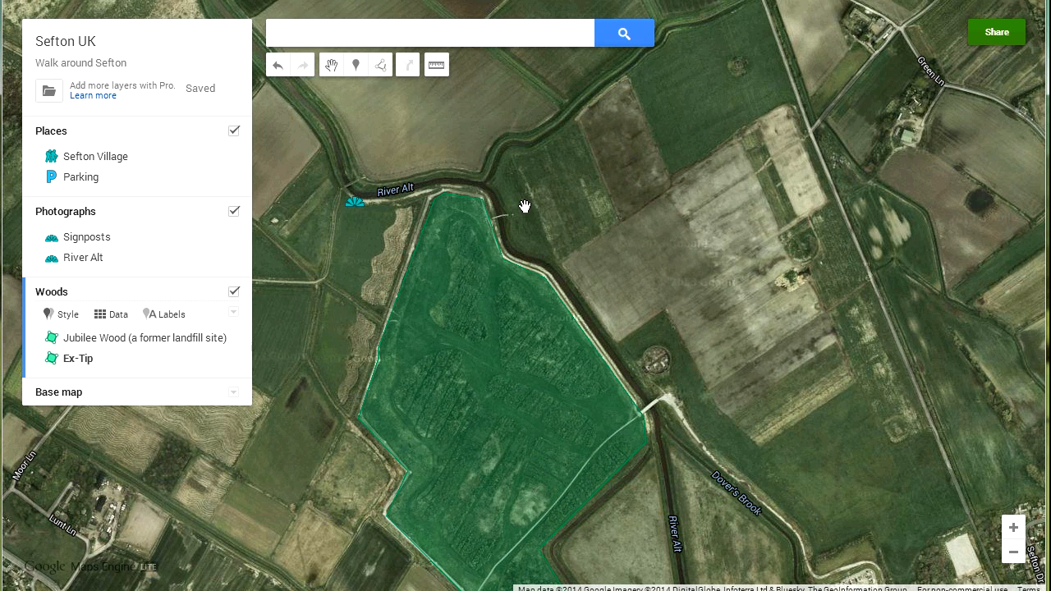
Change the map's sharing visibility to Public on the web and save it
scroll(525, 206, "down", 2)
left_click_drag(427, 470, 410, 444)
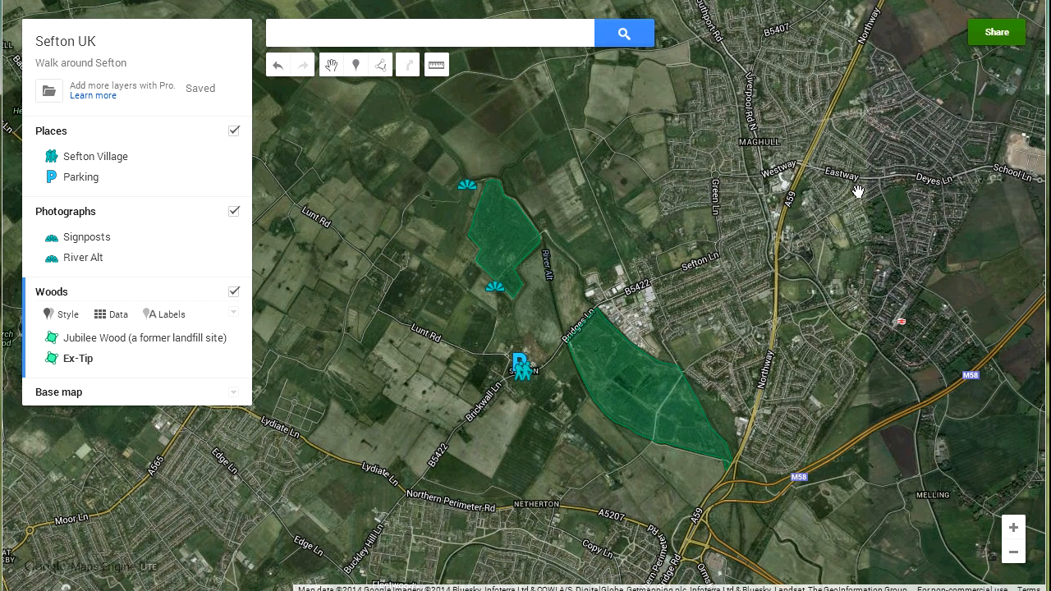
left_click(998, 33)
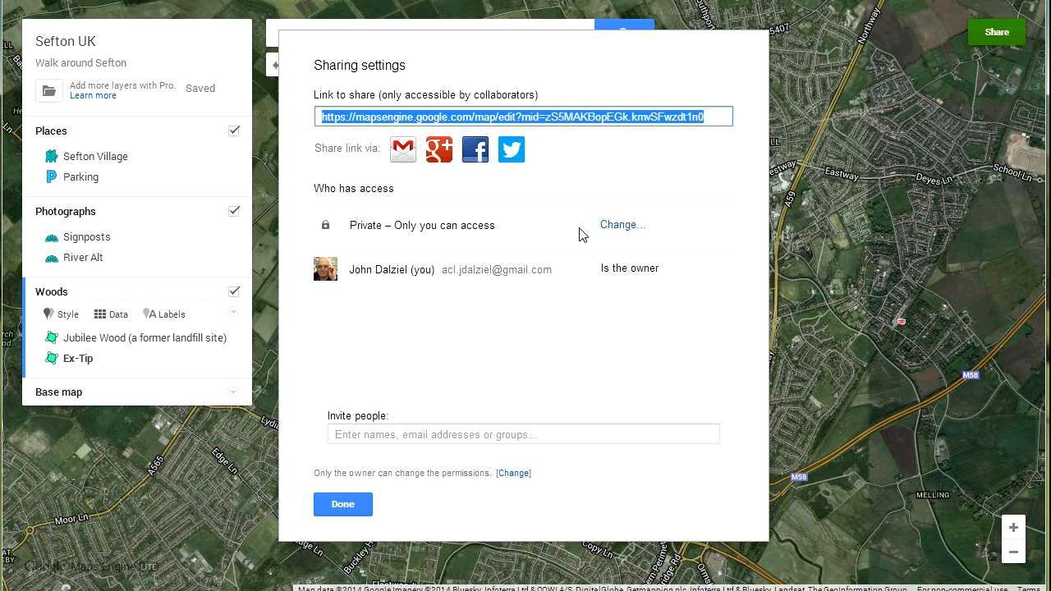
left_click(613, 226)
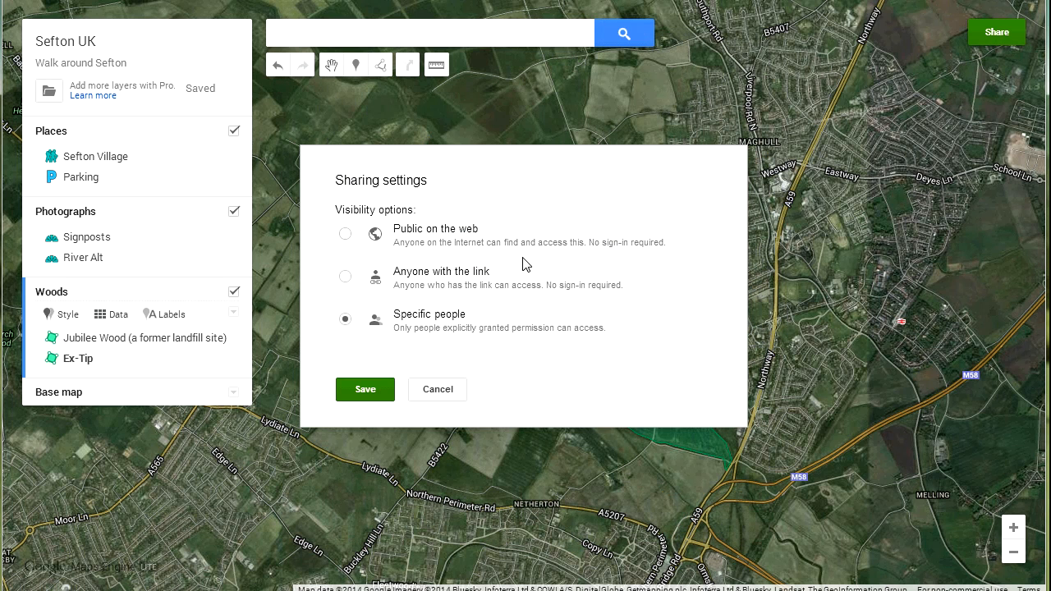
left_click(346, 235)
left_click(371, 427)
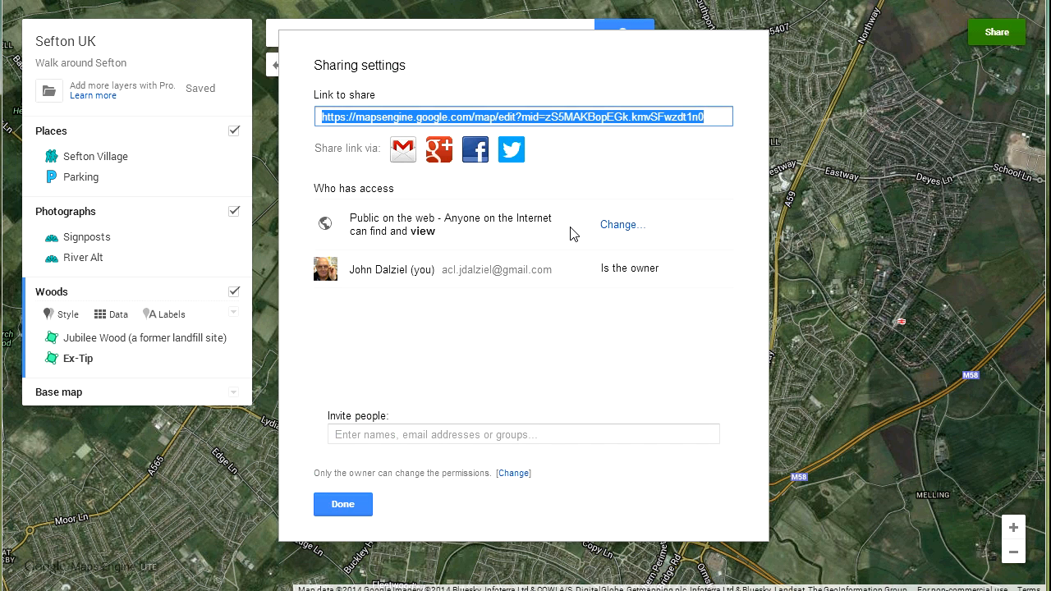
Review the public access choices, keep anyone's access at Can view, save and finish the sharing settings
left_click(624, 228)
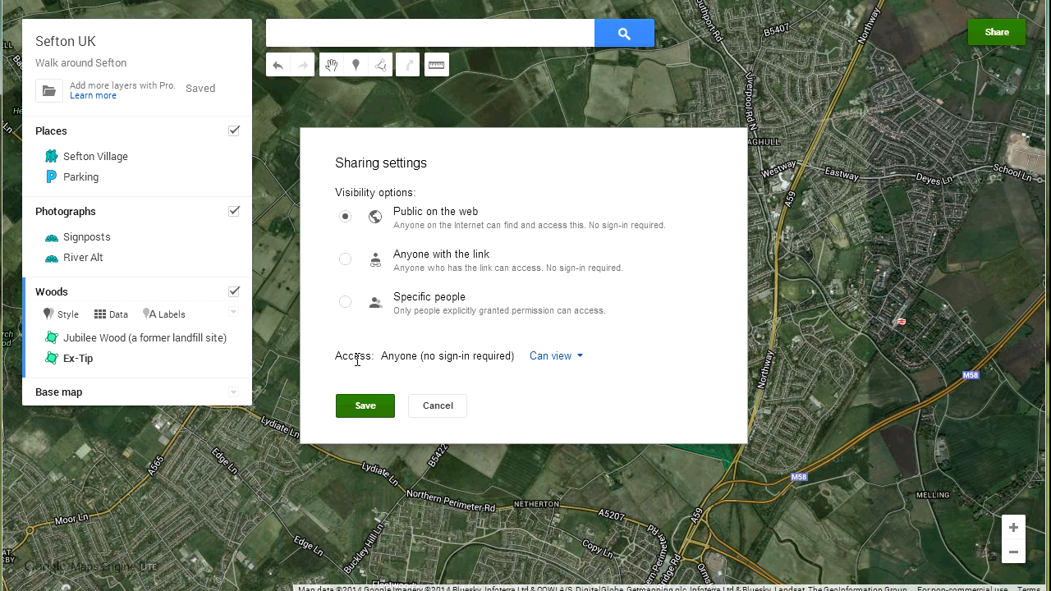
left_click(580, 360)
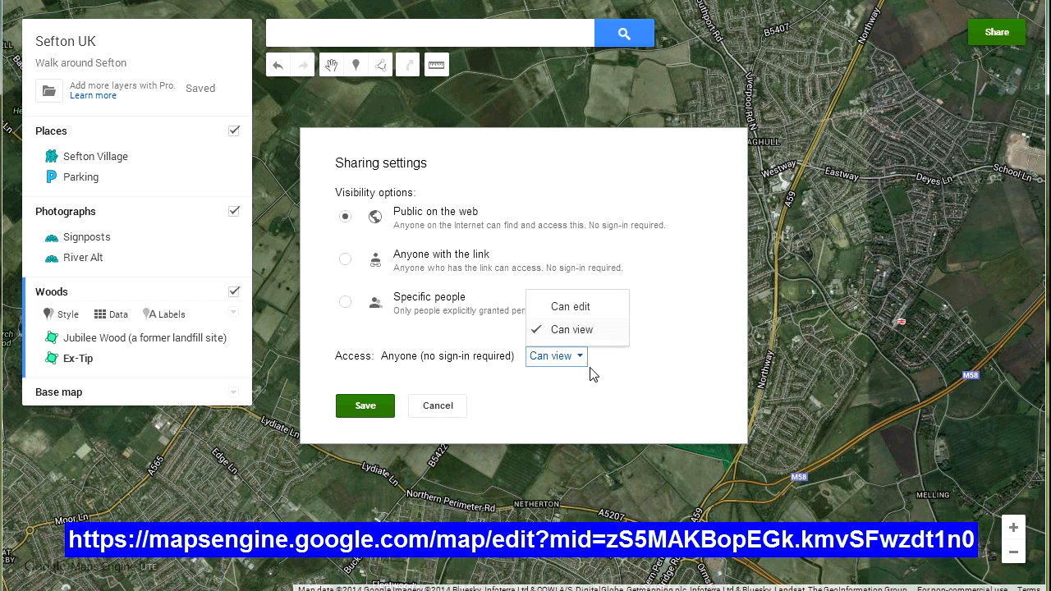
left_click(593, 371)
left_click(365, 406)
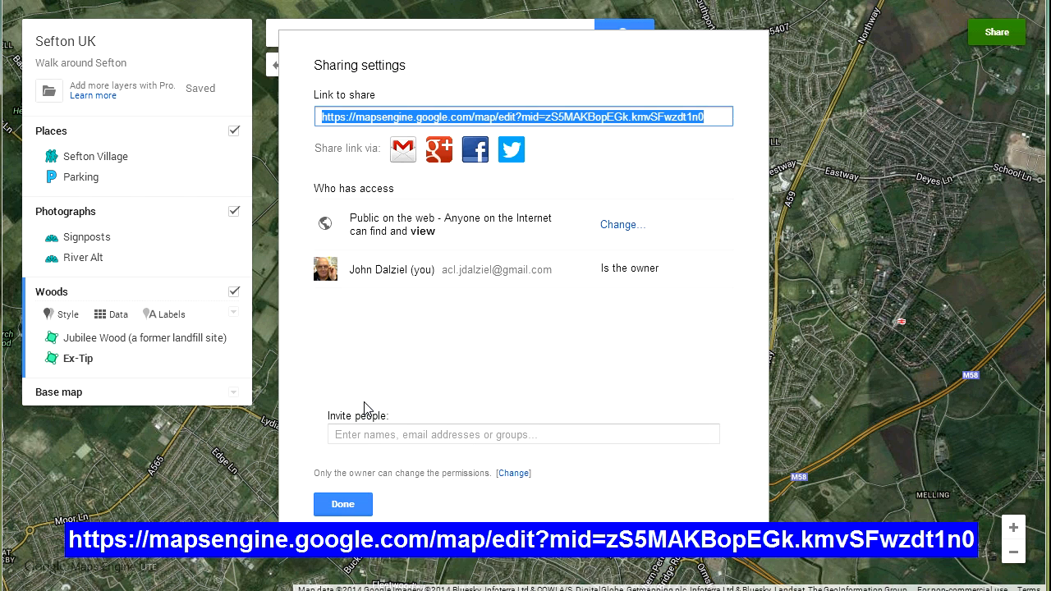
left_click(351, 504)
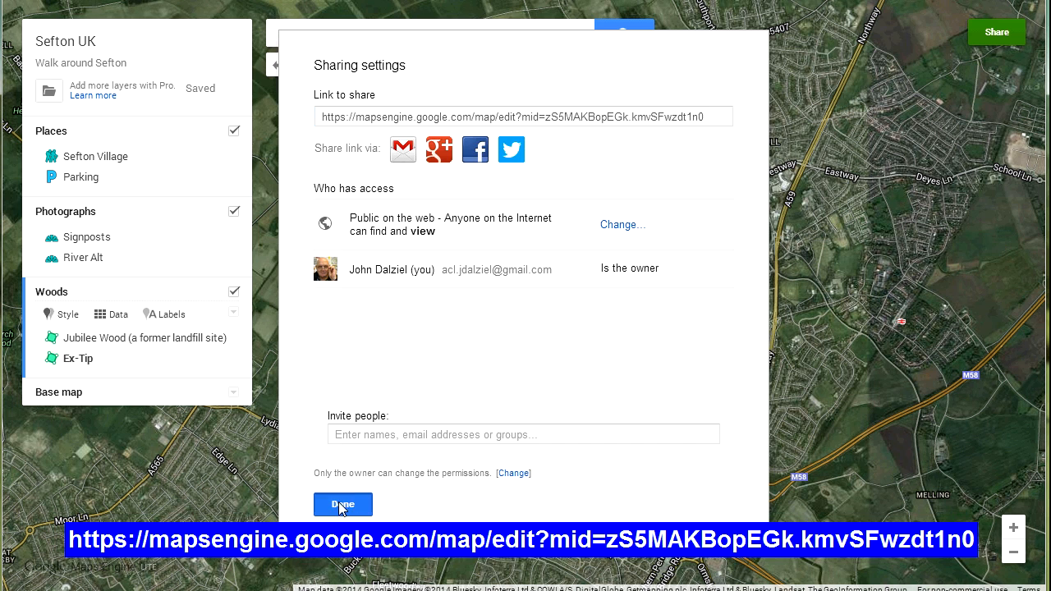
left_click_drag(403, 410, 355, 373)
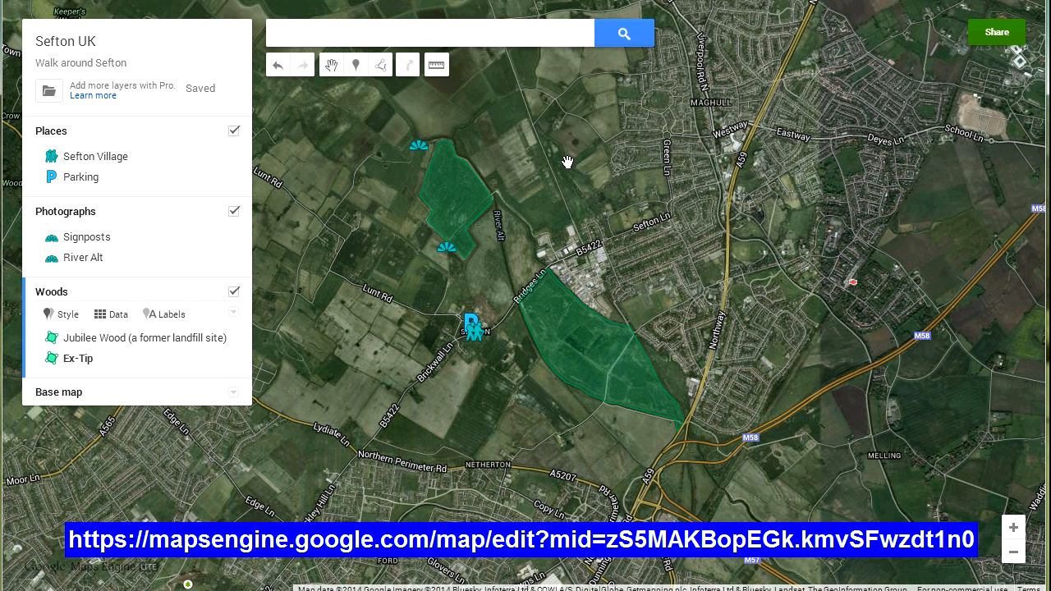
left_click_drag(592, 168, 590, 194)
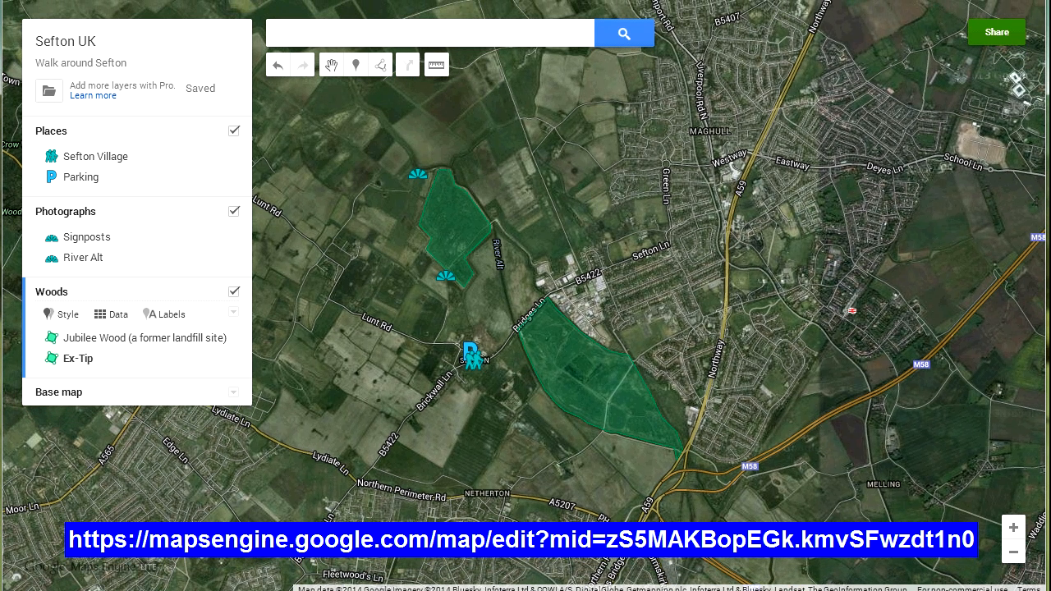